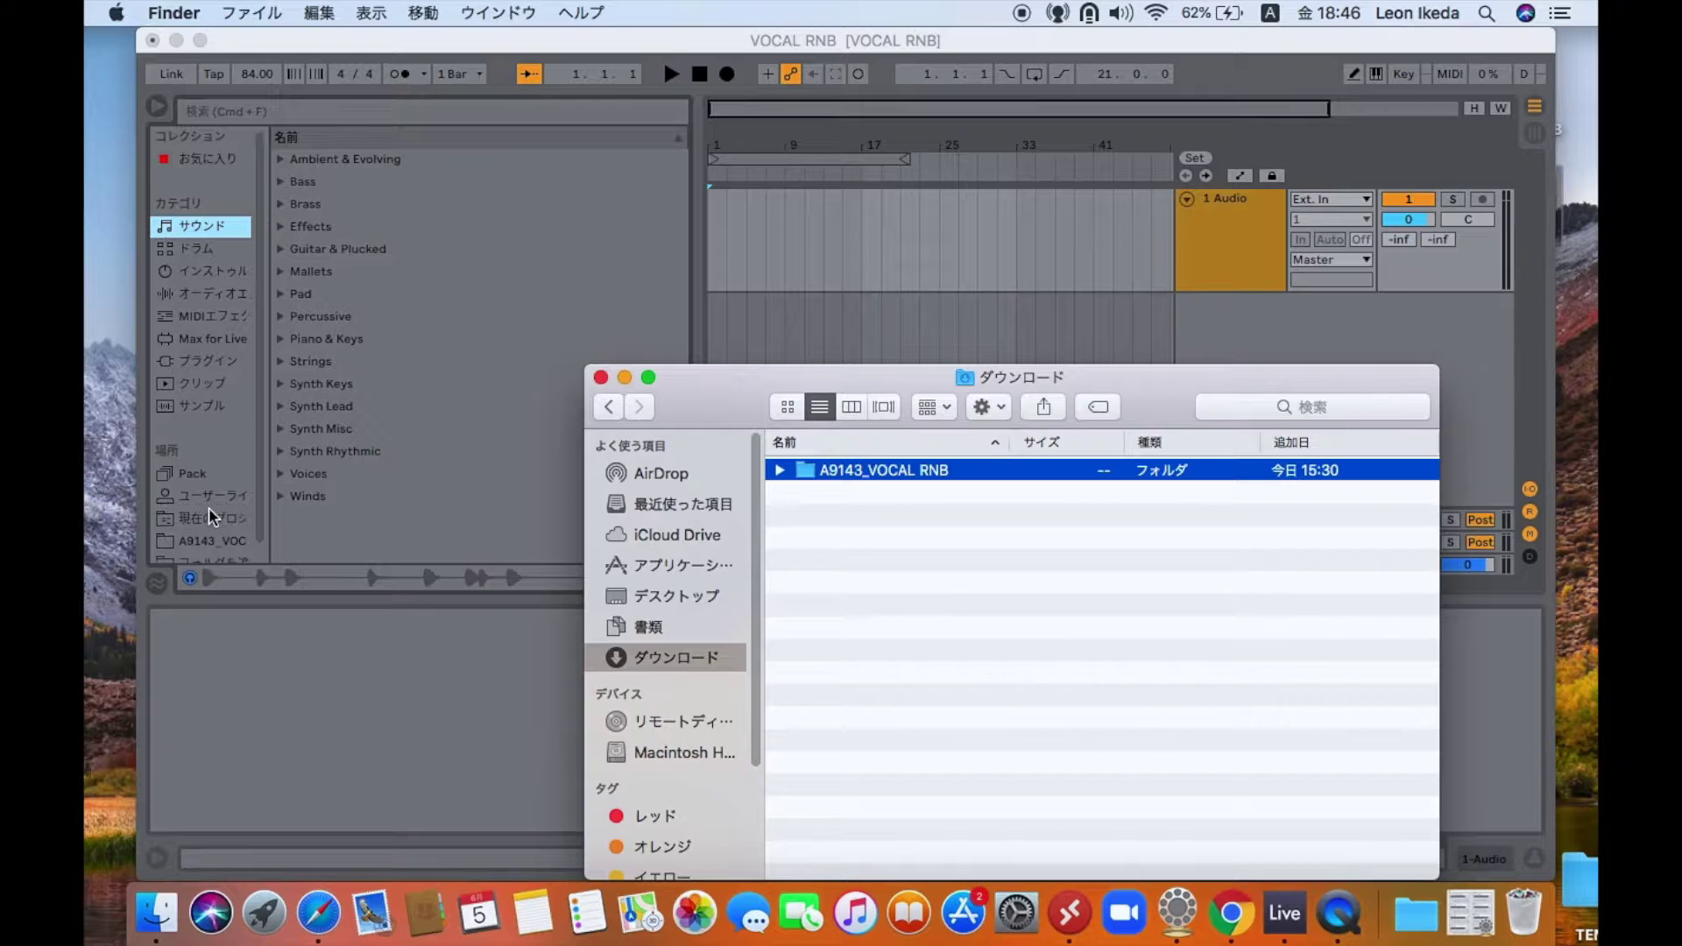
- Minimize the Downloads window, then bring Ableton Live to full screen and open the A9143_VOCAL sample folder
{"action": "left_click", "coordinate": [625, 378]}
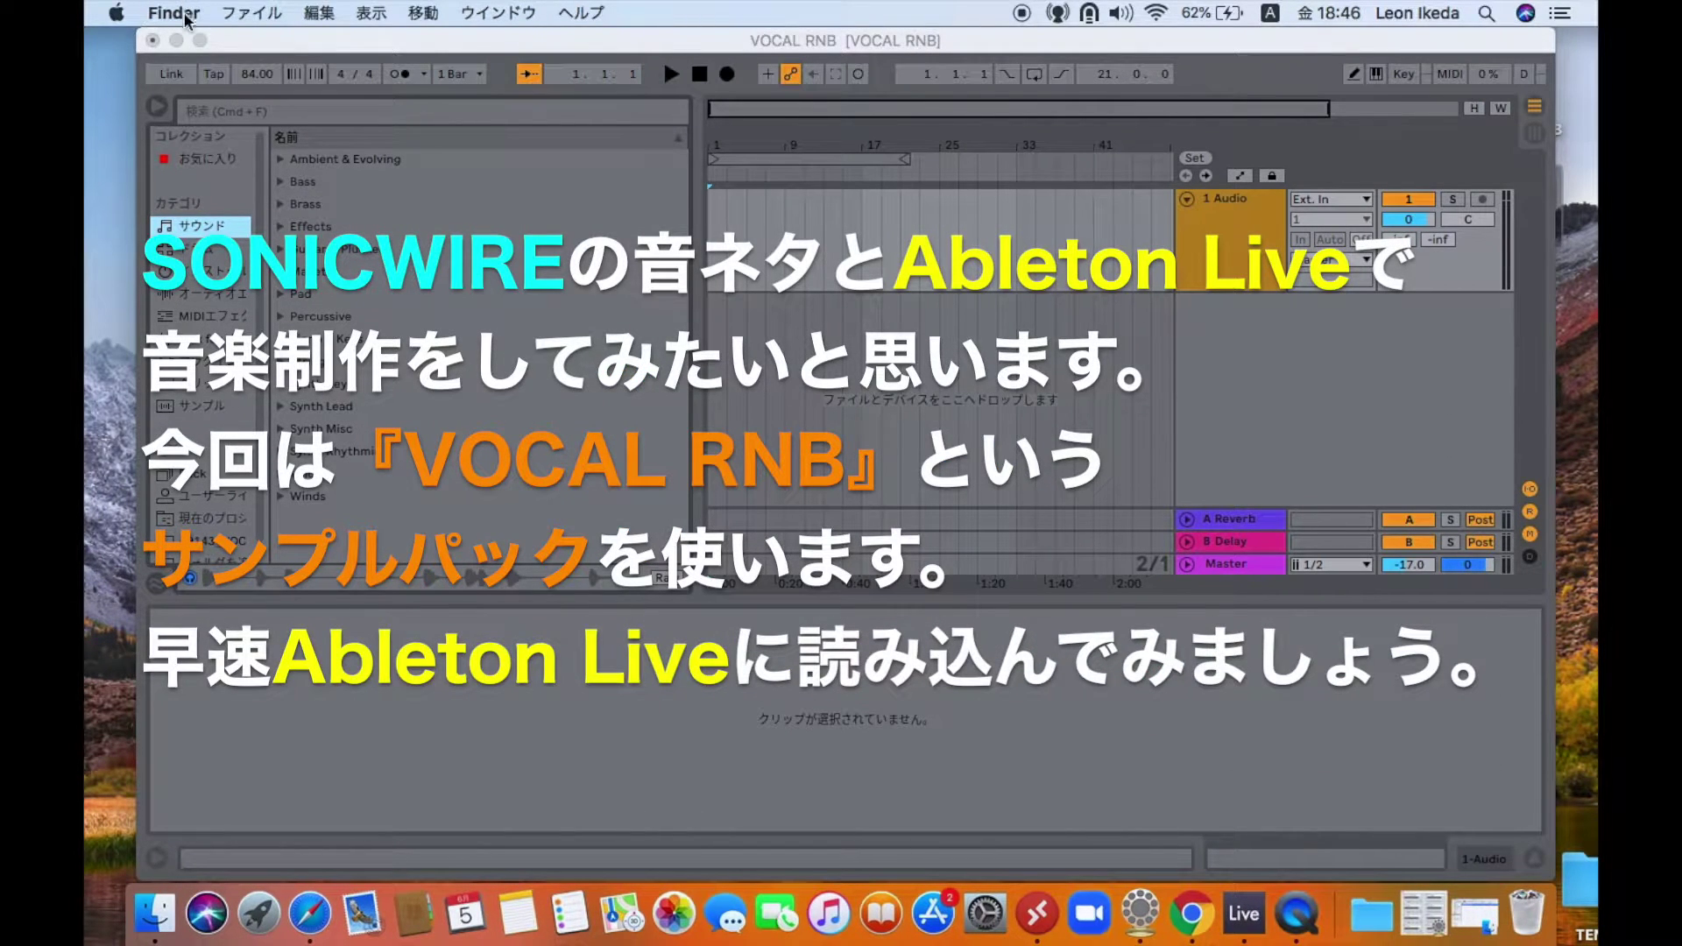
{"action": "left_click", "coordinate": [200, 40]}
{"action": "left_click", "coordinate": [149, 487]}
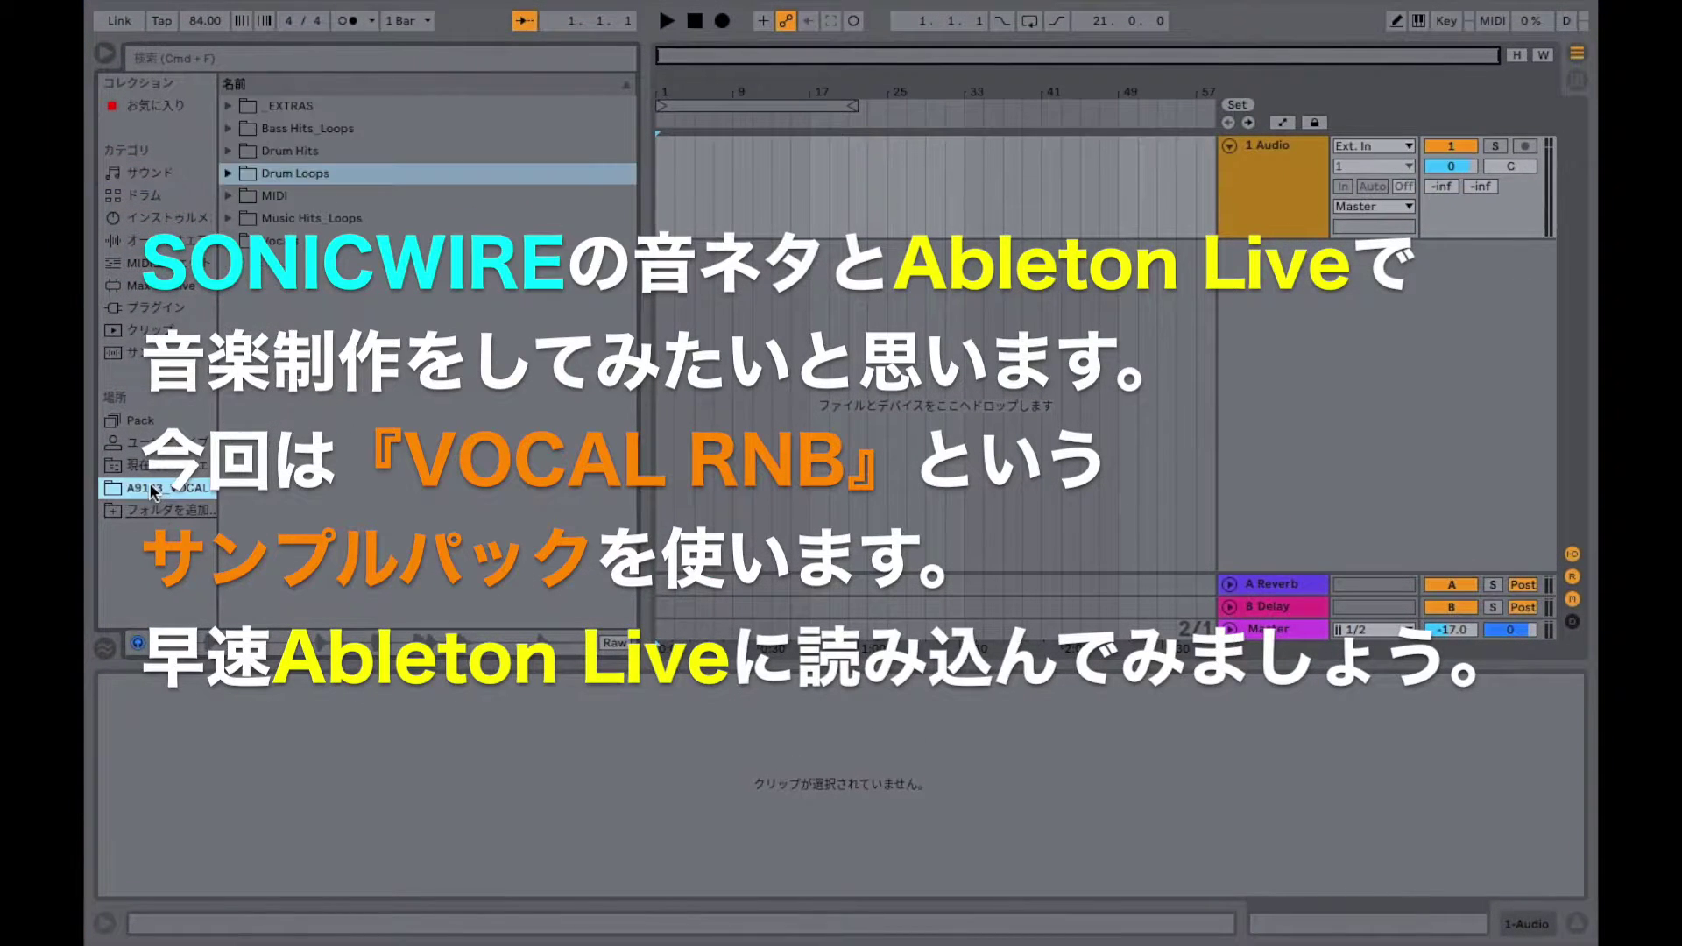
- Look through the Full Loops subfolder of Drum Loops in the sample pack and collapse it again
{"action": "left_click", "coordinate": [229, 173]}
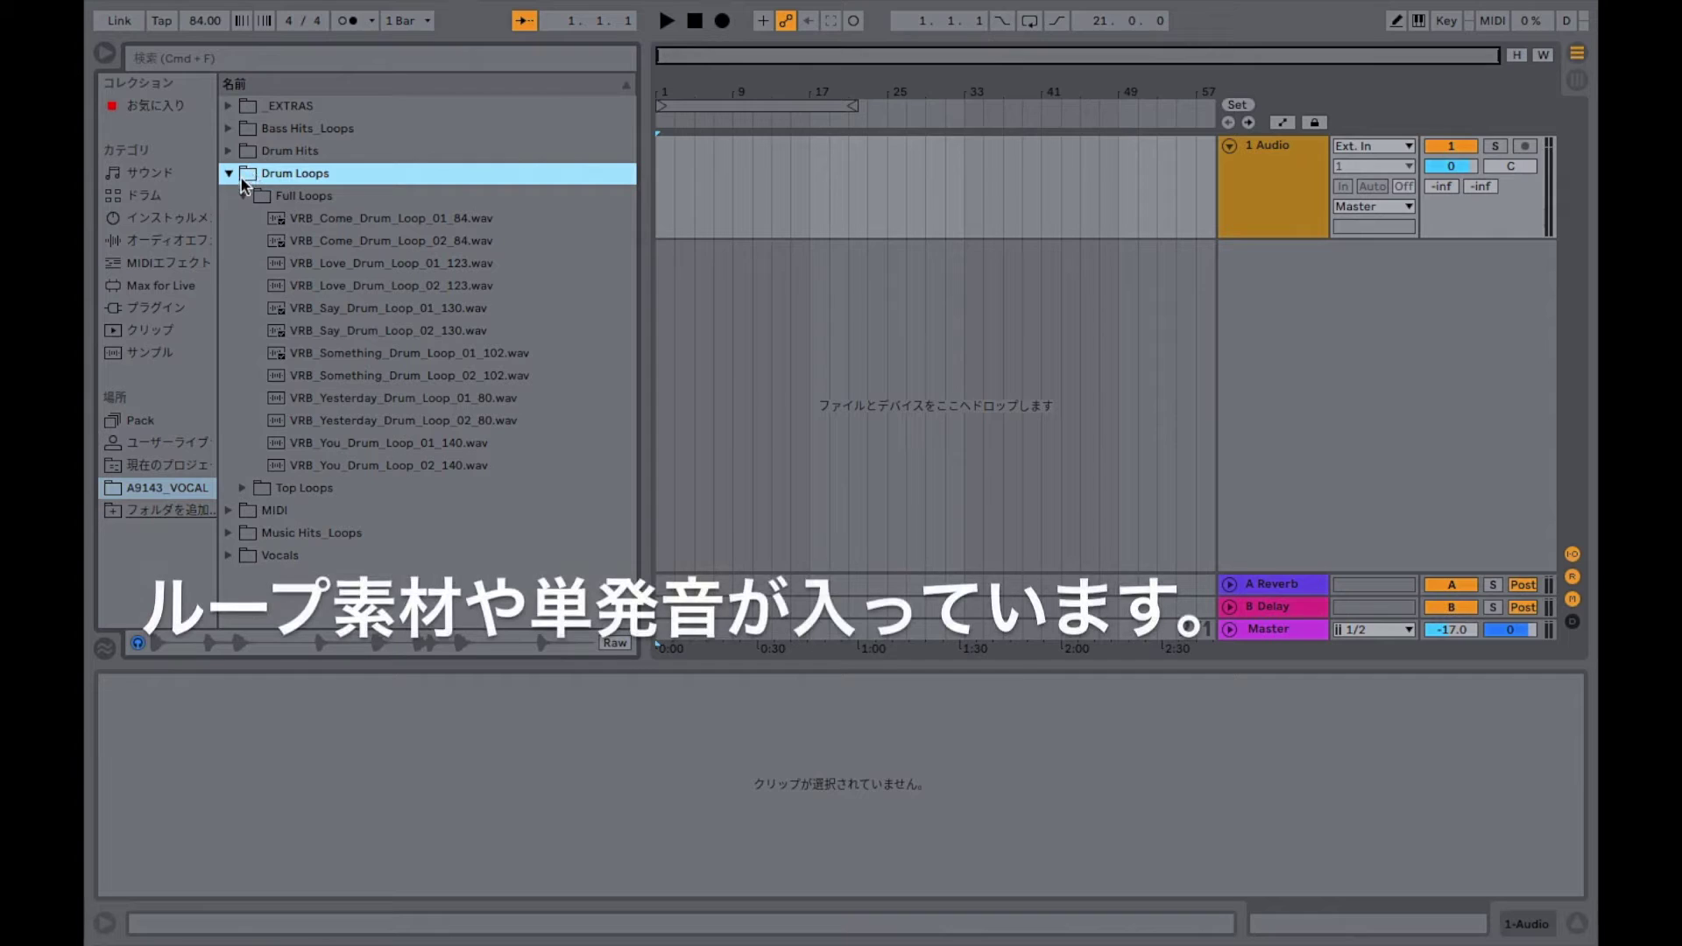
{"action": "left_click", "coordinate": [244, 197]}
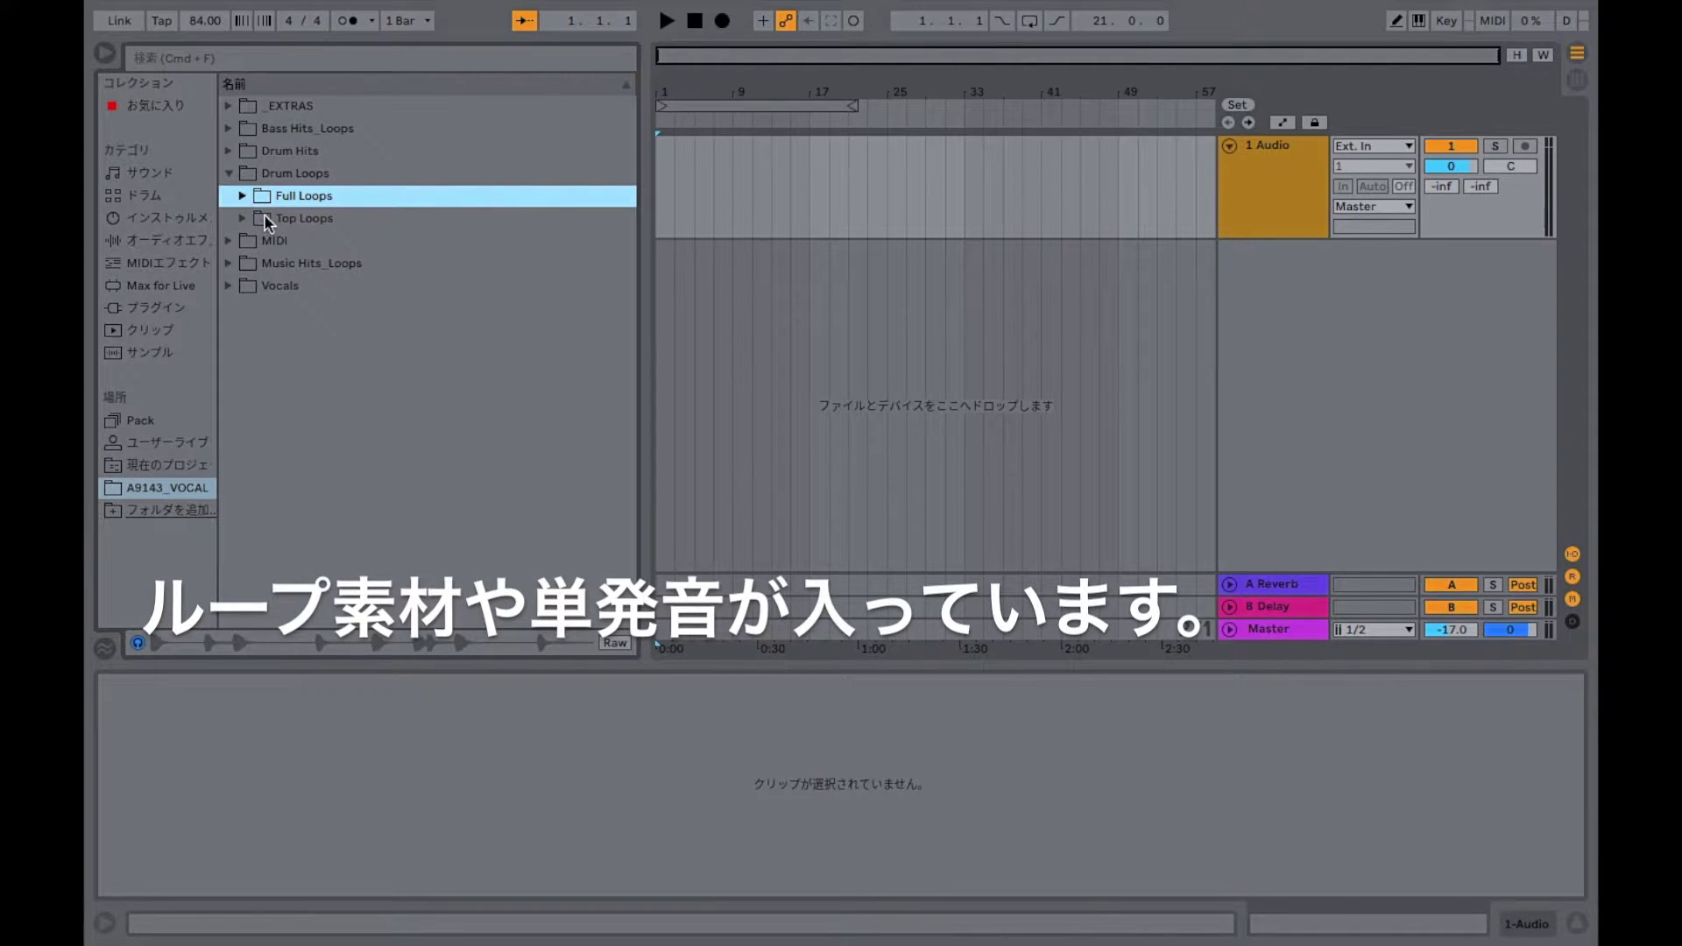
{"action": "left_click", "coordinate": [242, 198]}
- Audition several Melody Loops from Music Hits_Loops, including the VRB_Come keys and piano loops and VRB_Love_Piano_Loop_123_Abmin.wav
{"action": "left_click", "coordinate": [310, 219]}
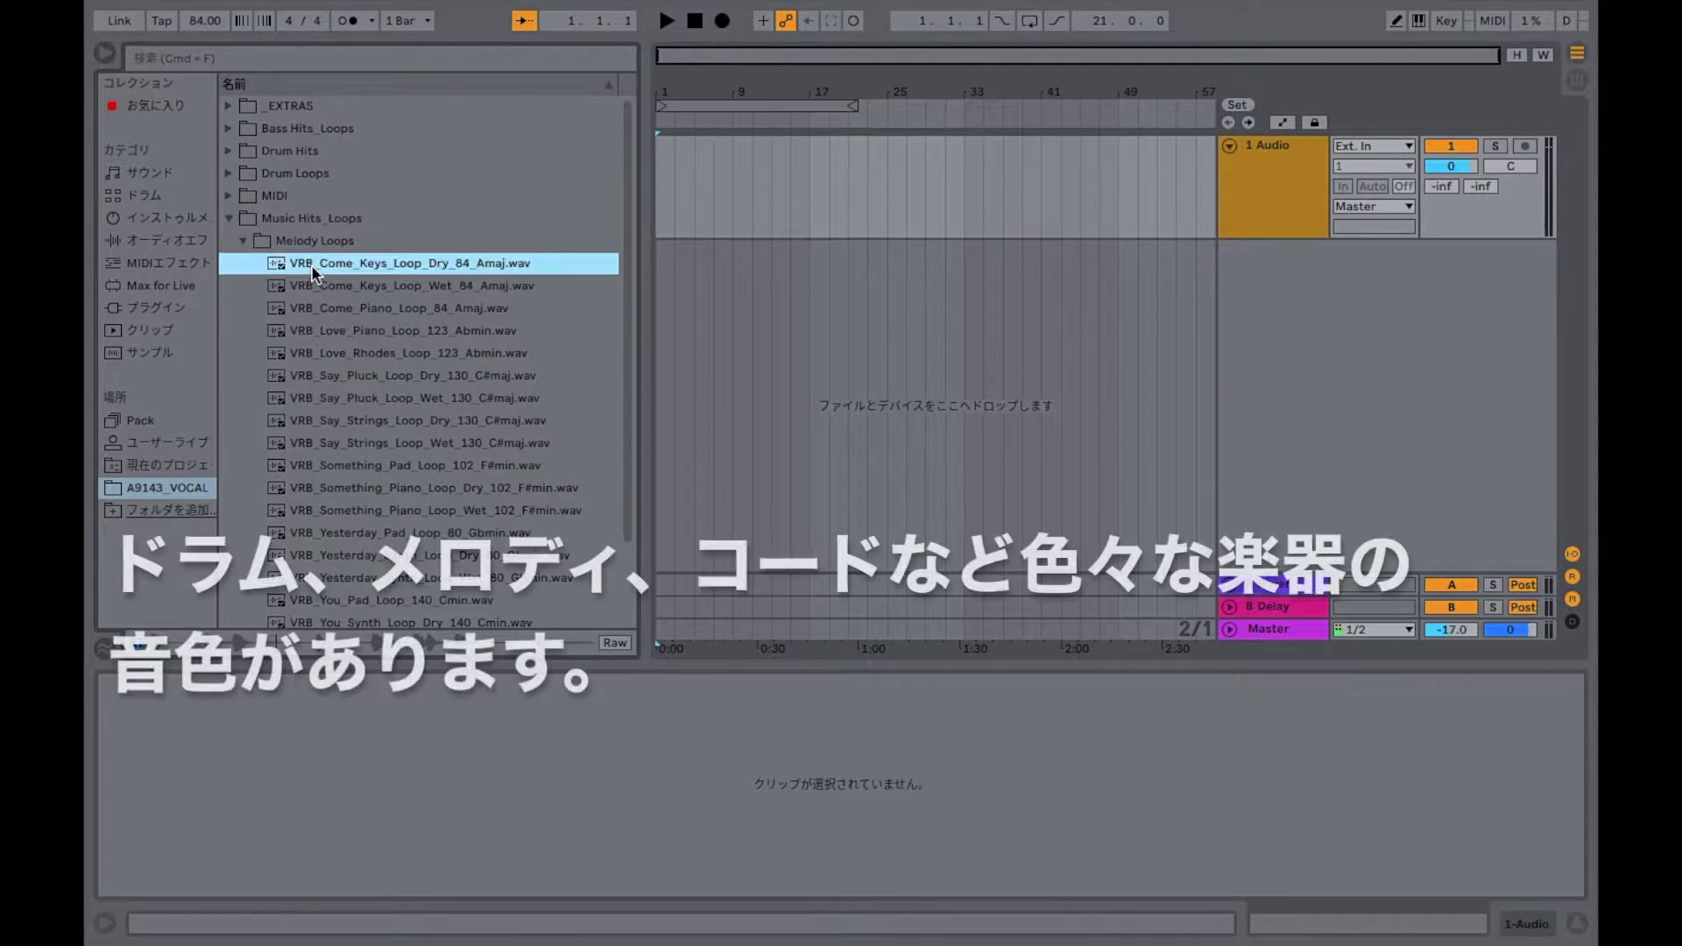
{"action": "scroll", "coordinate": [302, 289], "scroll_direction": "down", "scroll_amount": 1}
{"action": "left_click", "coordinate": [318, 240]}
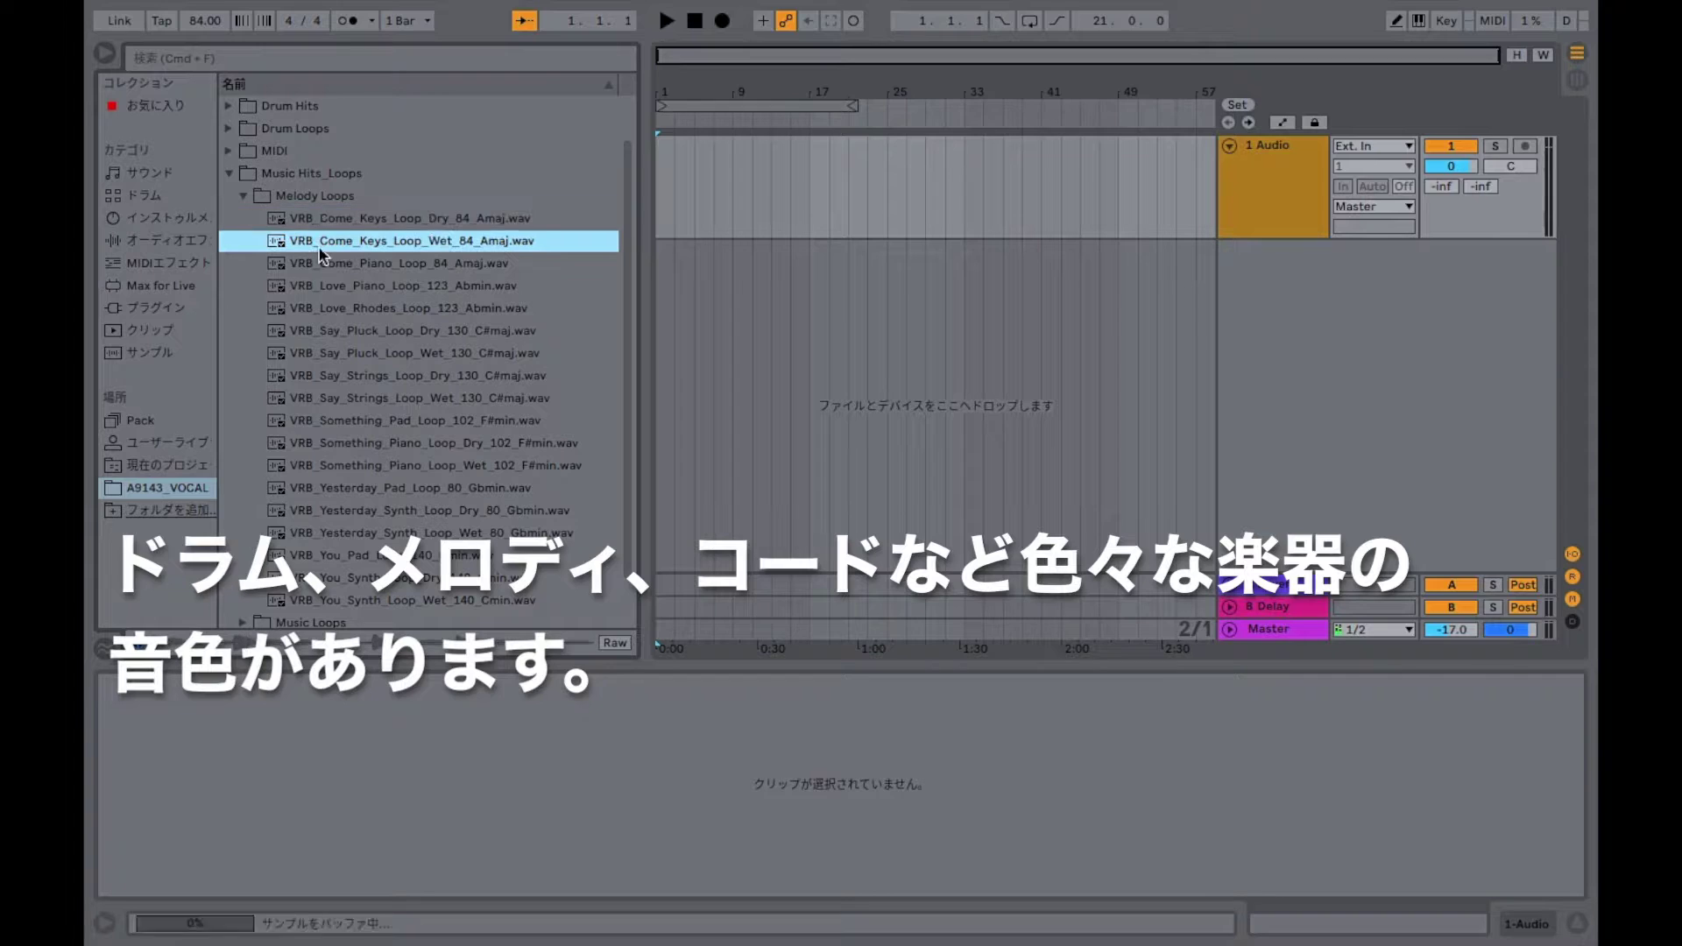
{"action": "scroll", "coordinate": [298, 302], "scroll_direction": "down", "scroll_amount": 1}
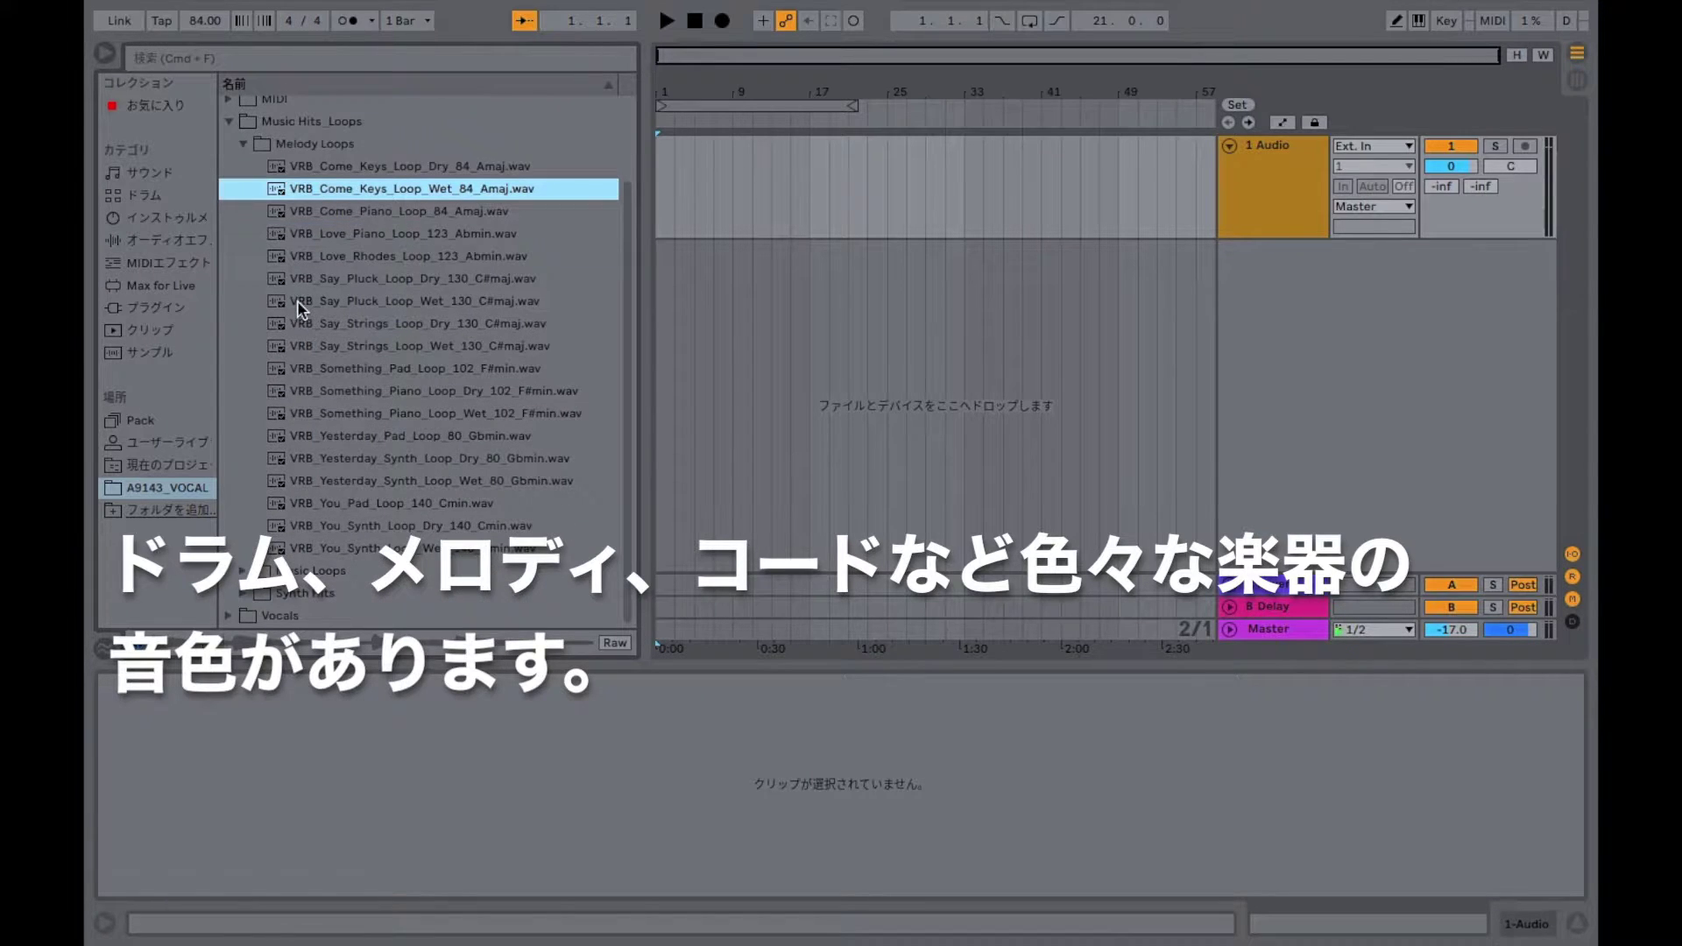
{"action": "left_click", "coordinate": [293, 213]}
{"action": "left_click", "coordinate": [304, 237]}
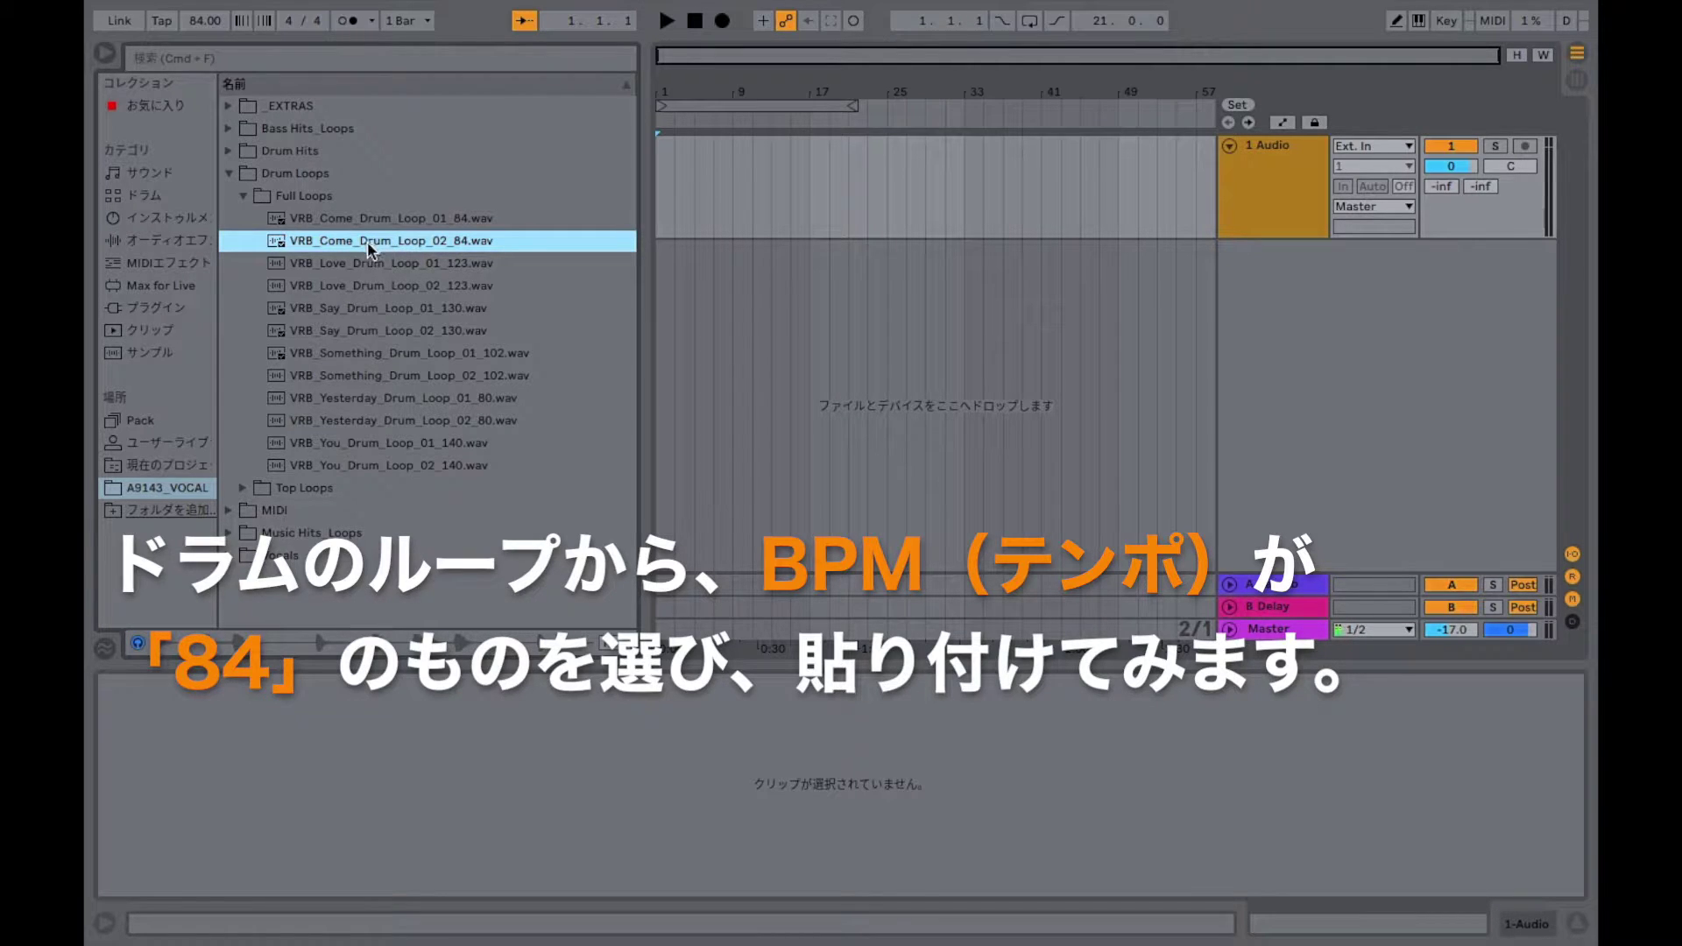
- Place VRB_Come_Drum_Loop_02_84.wav on the audio track at bar 5 and extend its loop to bar 33
{"action": "left_click_drag", "start_coordinate": [724, 64], "coordinate": [723, 122]}
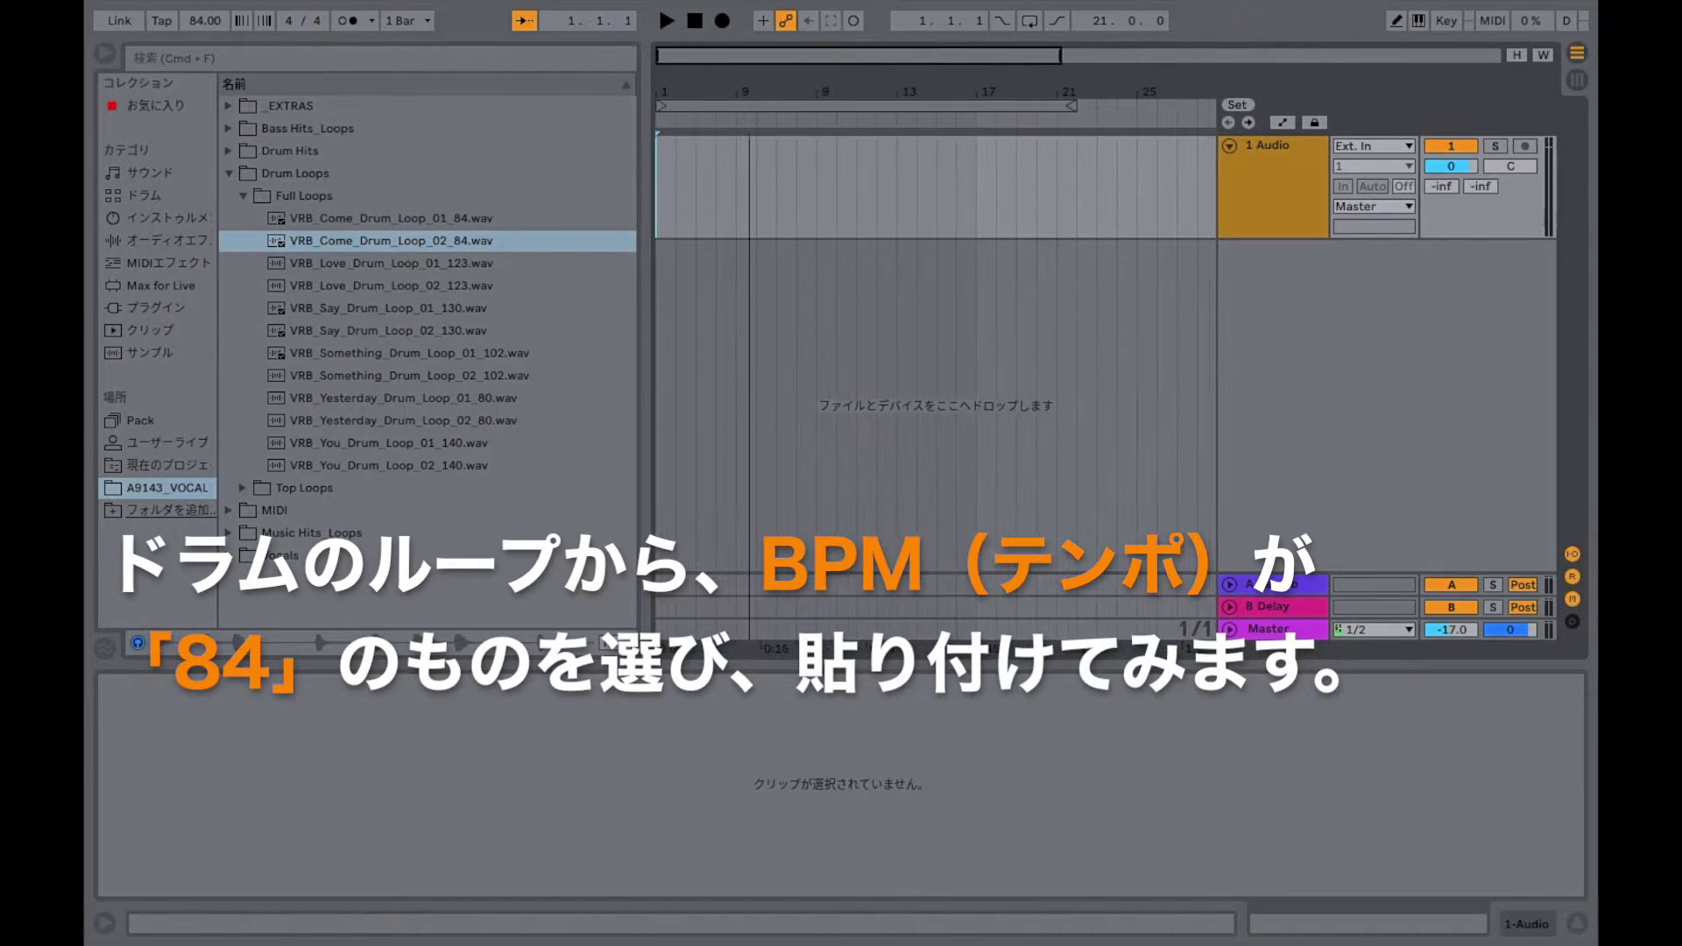
{"action": "left_click_drag", "start_coordinate": [349, 245], "coordinate": [728, 182]}
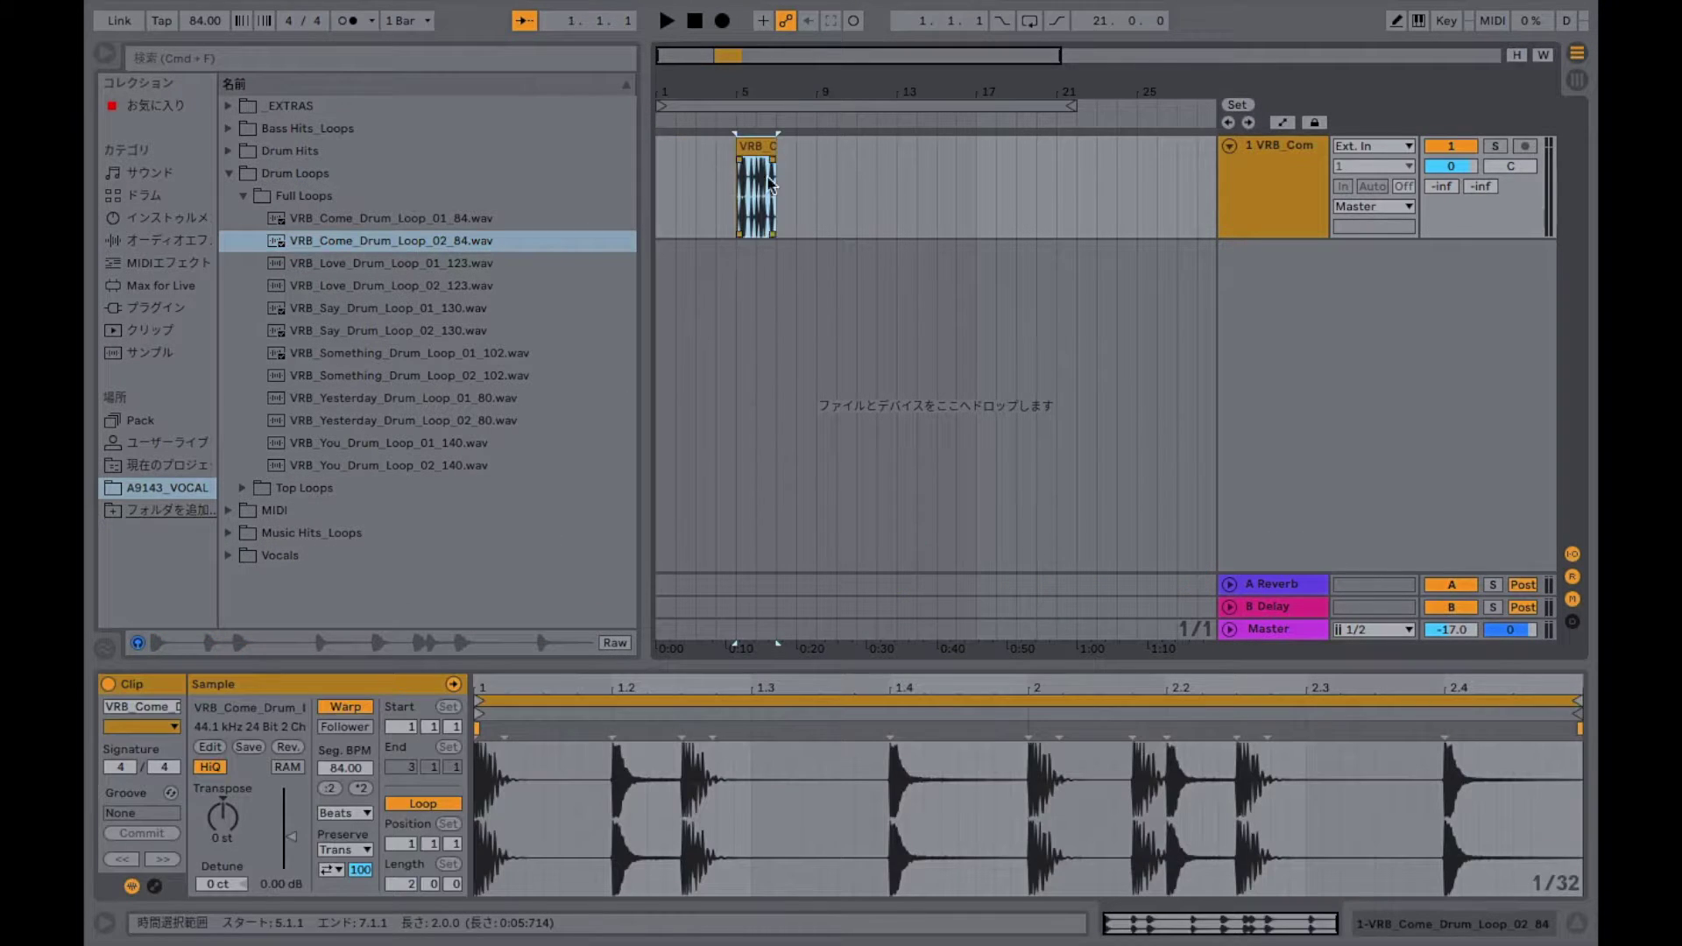
{"action": "left_click_drag", "start_coordinate": [769, 66], "coordinate": [775, 105]}
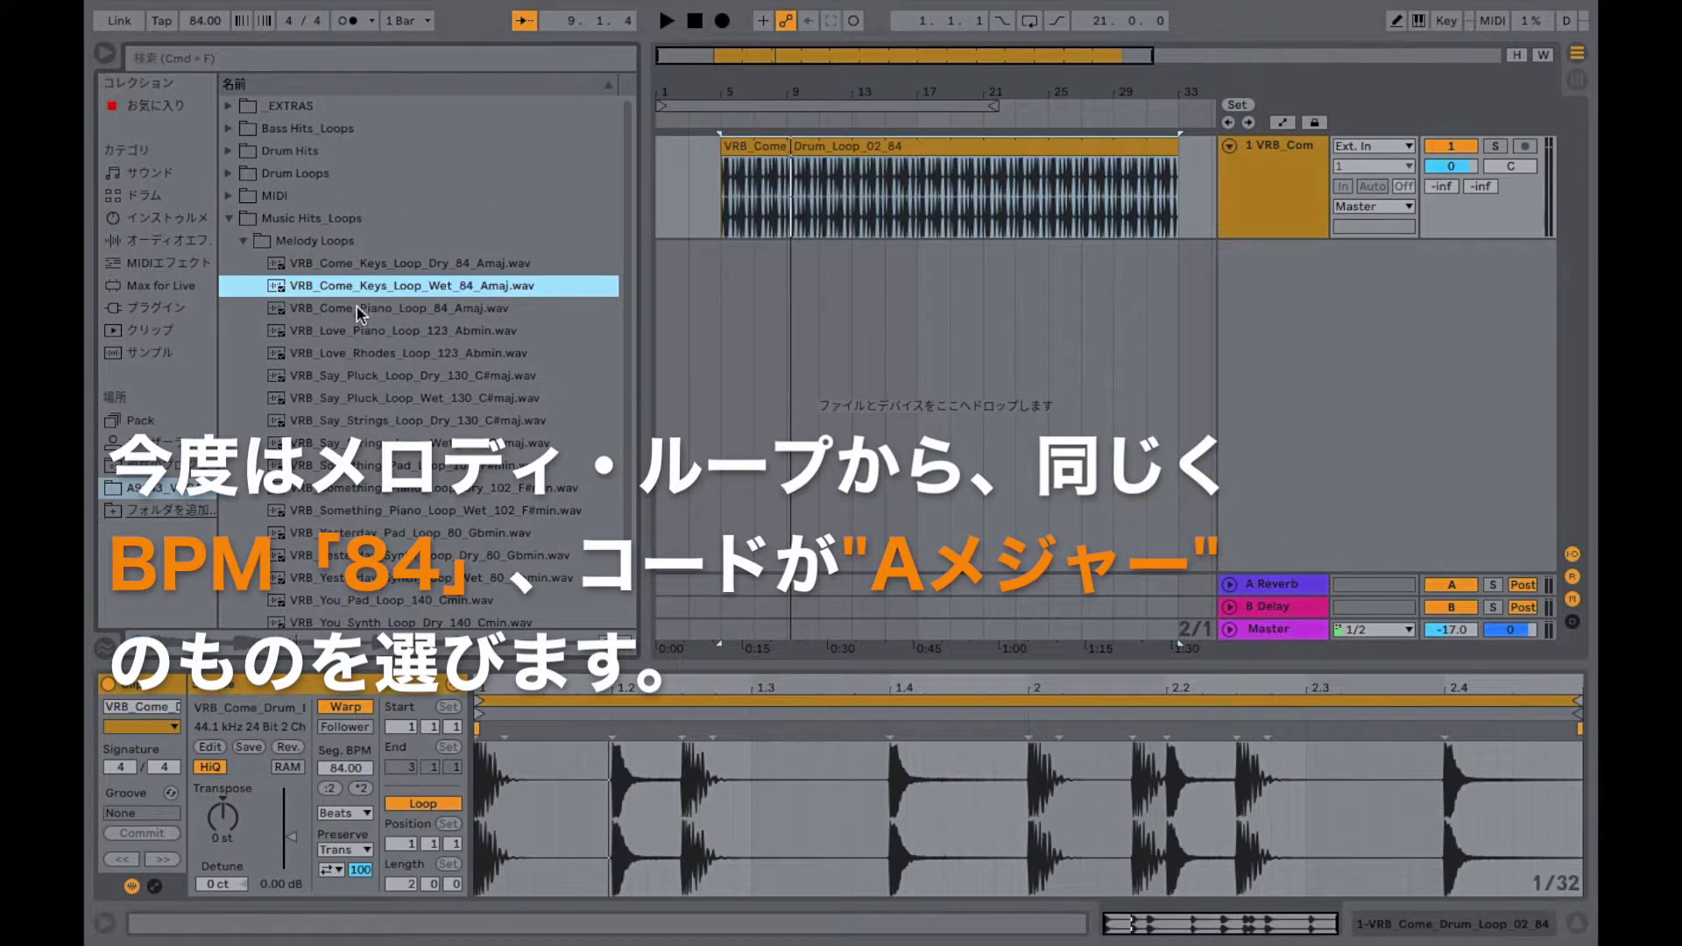
- Audition the 84 BPM A major loops, add VRB_Come_Keys_Loop_Wet_84_Amaj.wav on a new track from bar 1 to 25, and start playback
{"action": "left_click", "coordinate": [357, 307]}
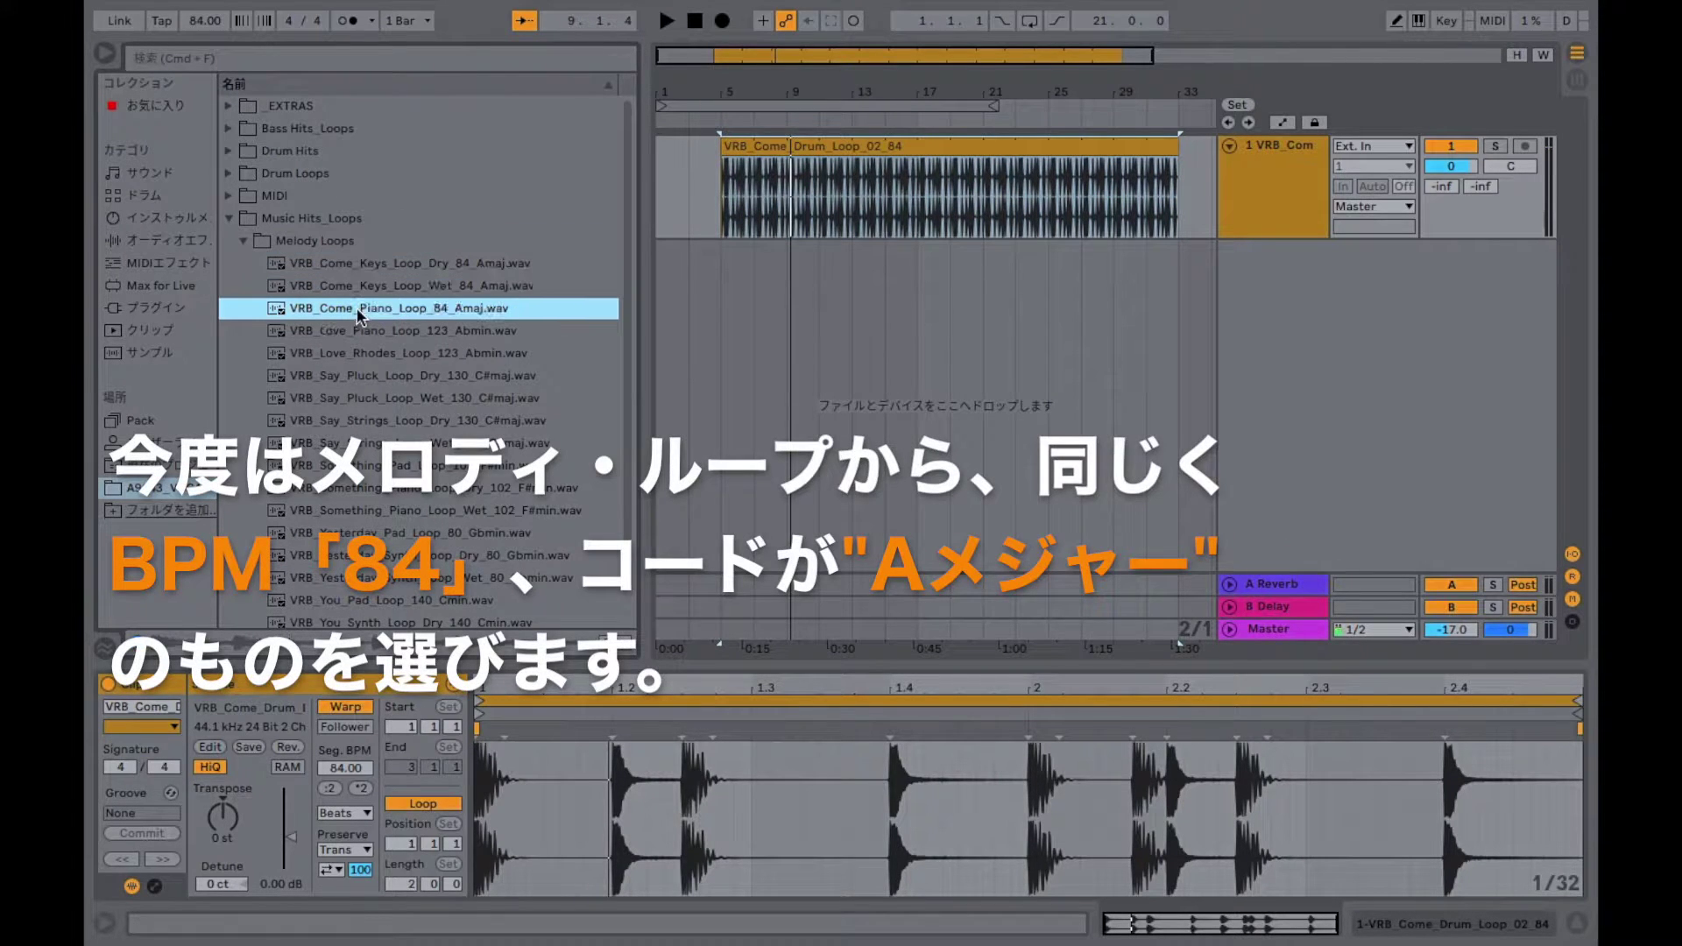
{"action": "left_click", "coordinate": [357, 290]}
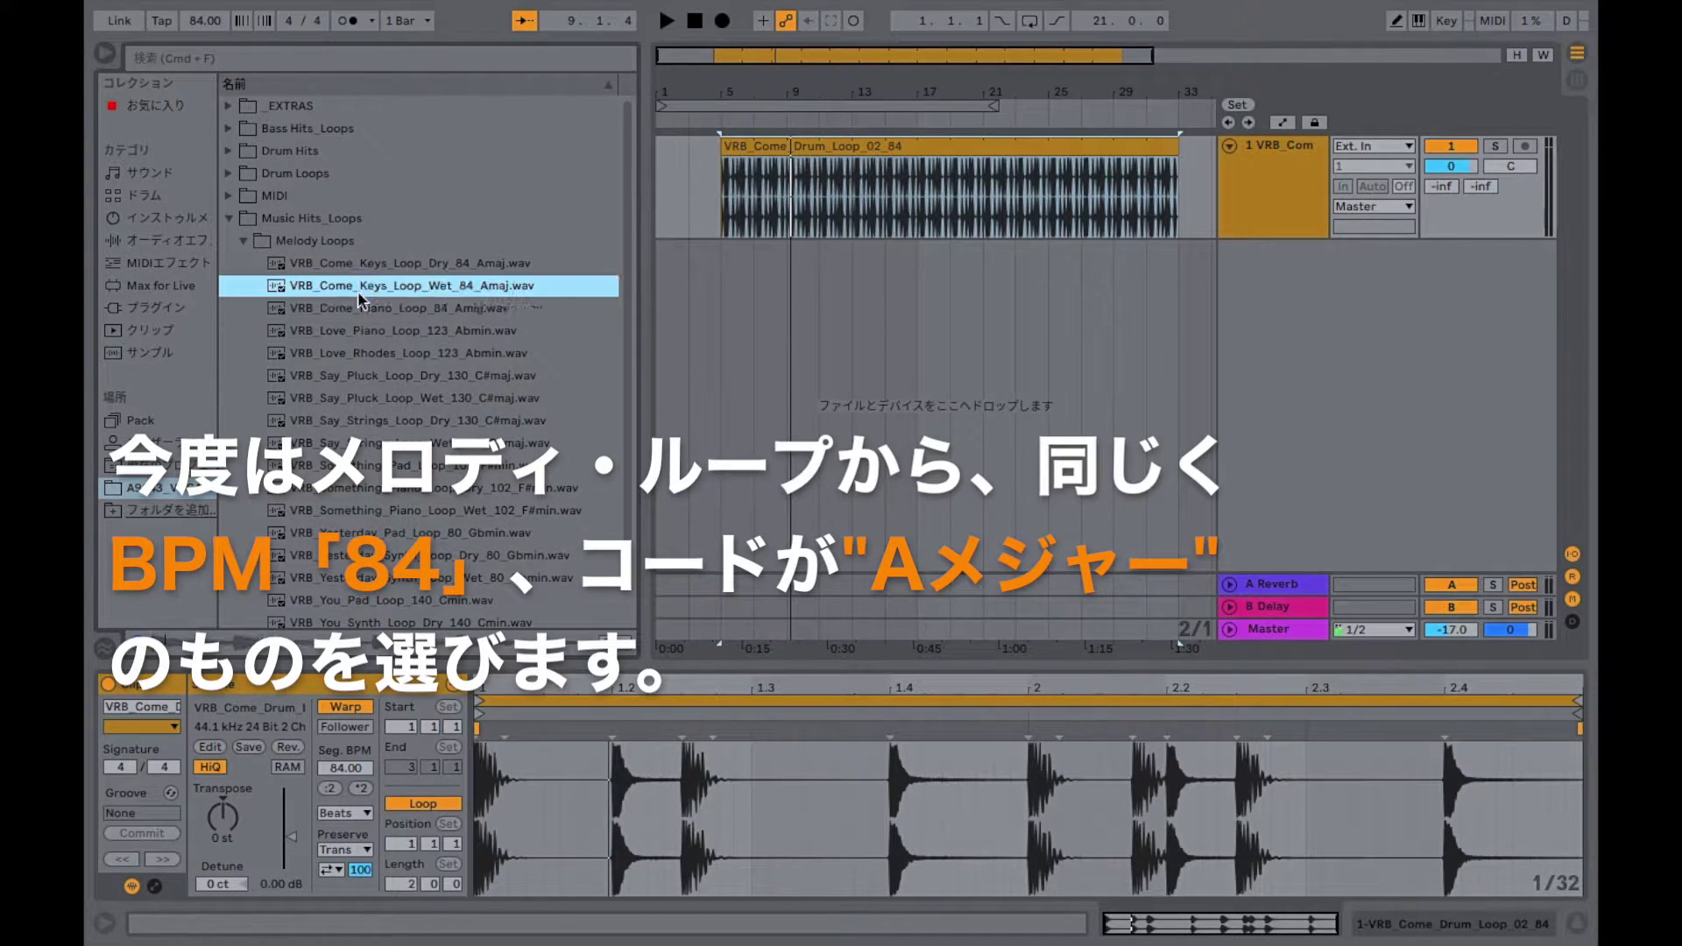
{"action": "left_click_drag", "start_coordinate": [296, 298], "coordinate": [679, 250]}
{"action": "left_click", "coordinate": [671, 19]}
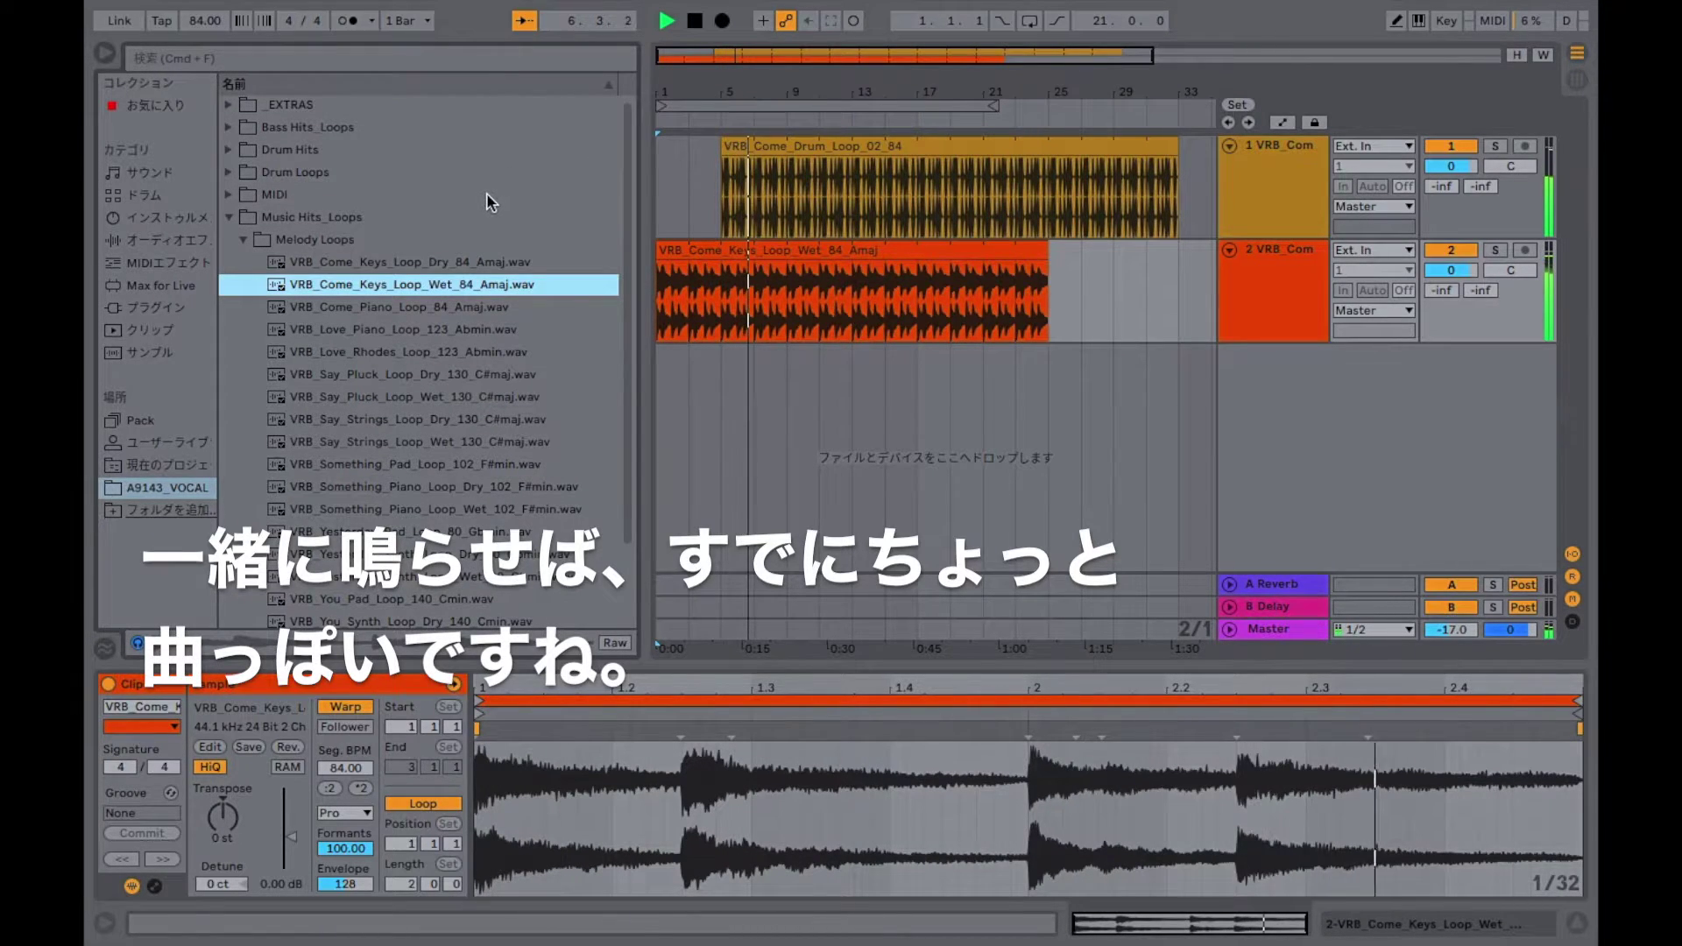
- Add VRB_Come_Top_Loop_01_84.wav from Top Loops on a new track, spanning bars 9 to 25
{"action": "left_click", "coordinate": [246, 240]}
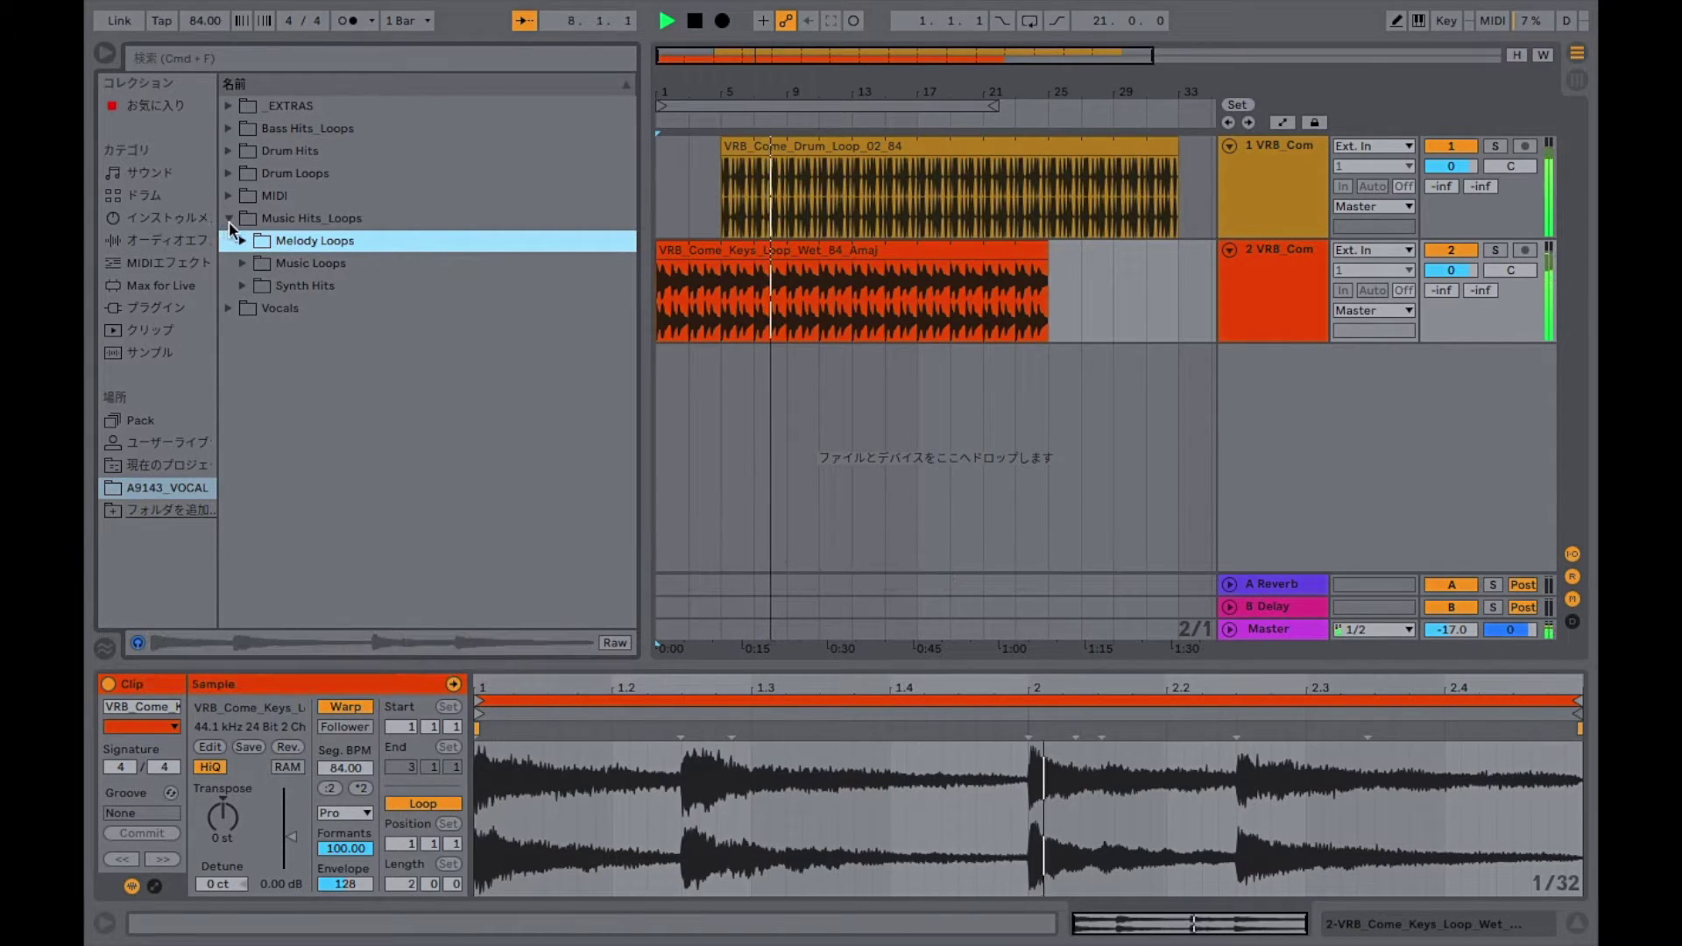
{"action": "left_click", "coordinate": [229, 219]}
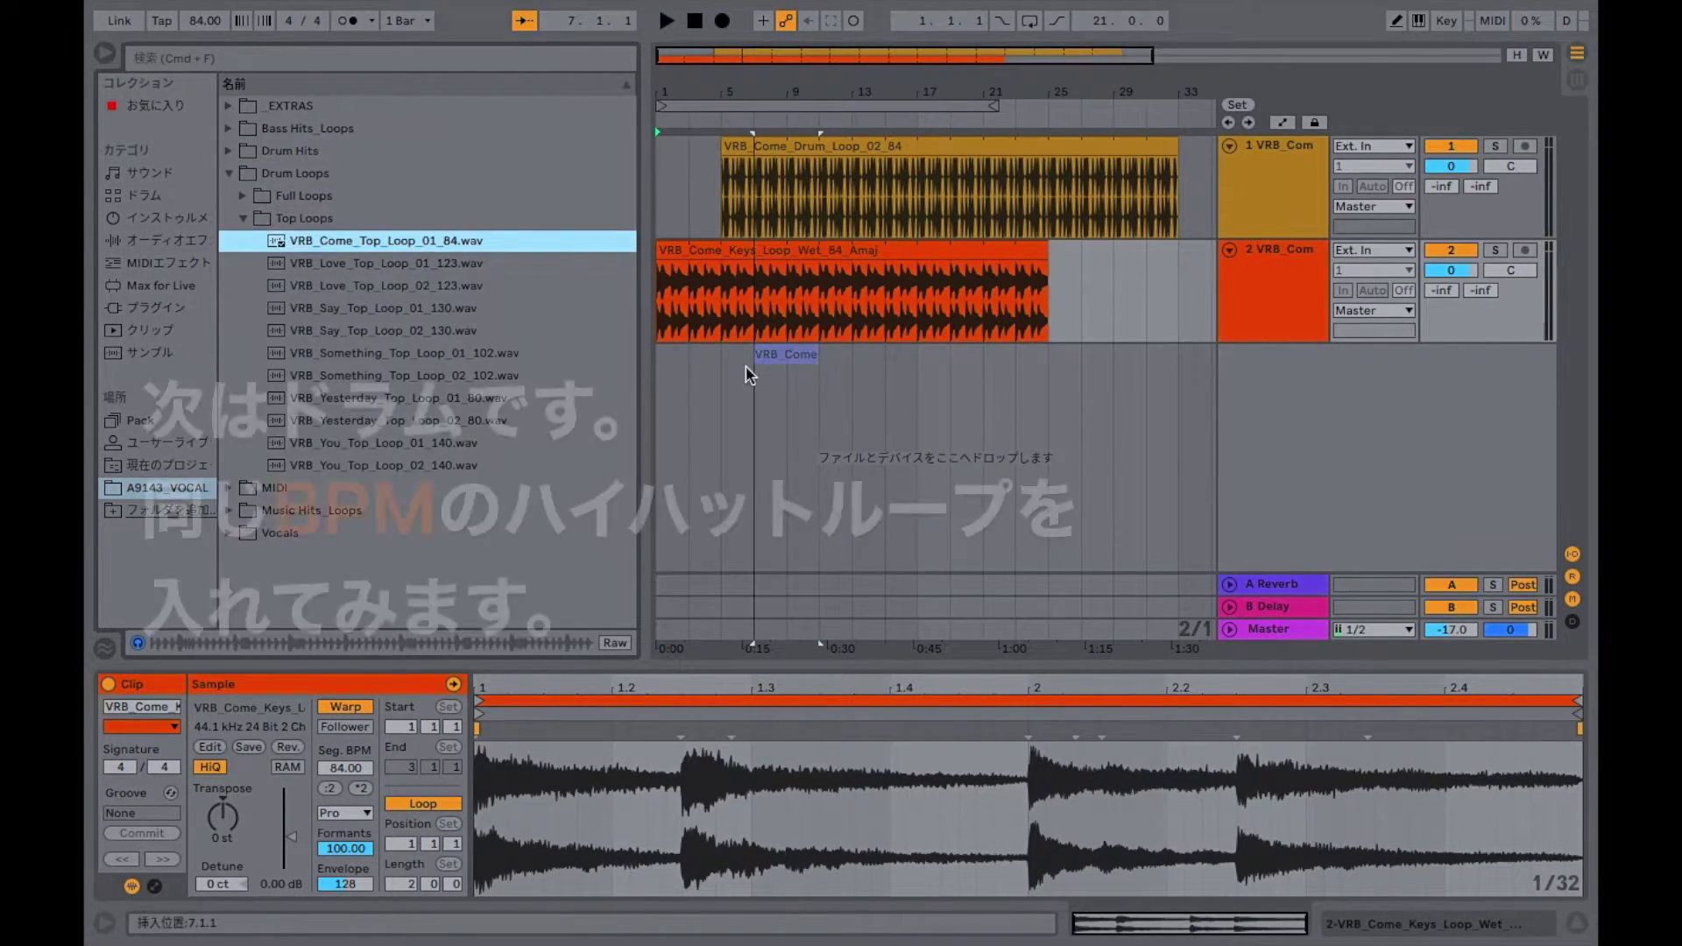
{"action": "left_click_drag", "start_coordinate": [751, 364], "coordinate": [744, 365]}
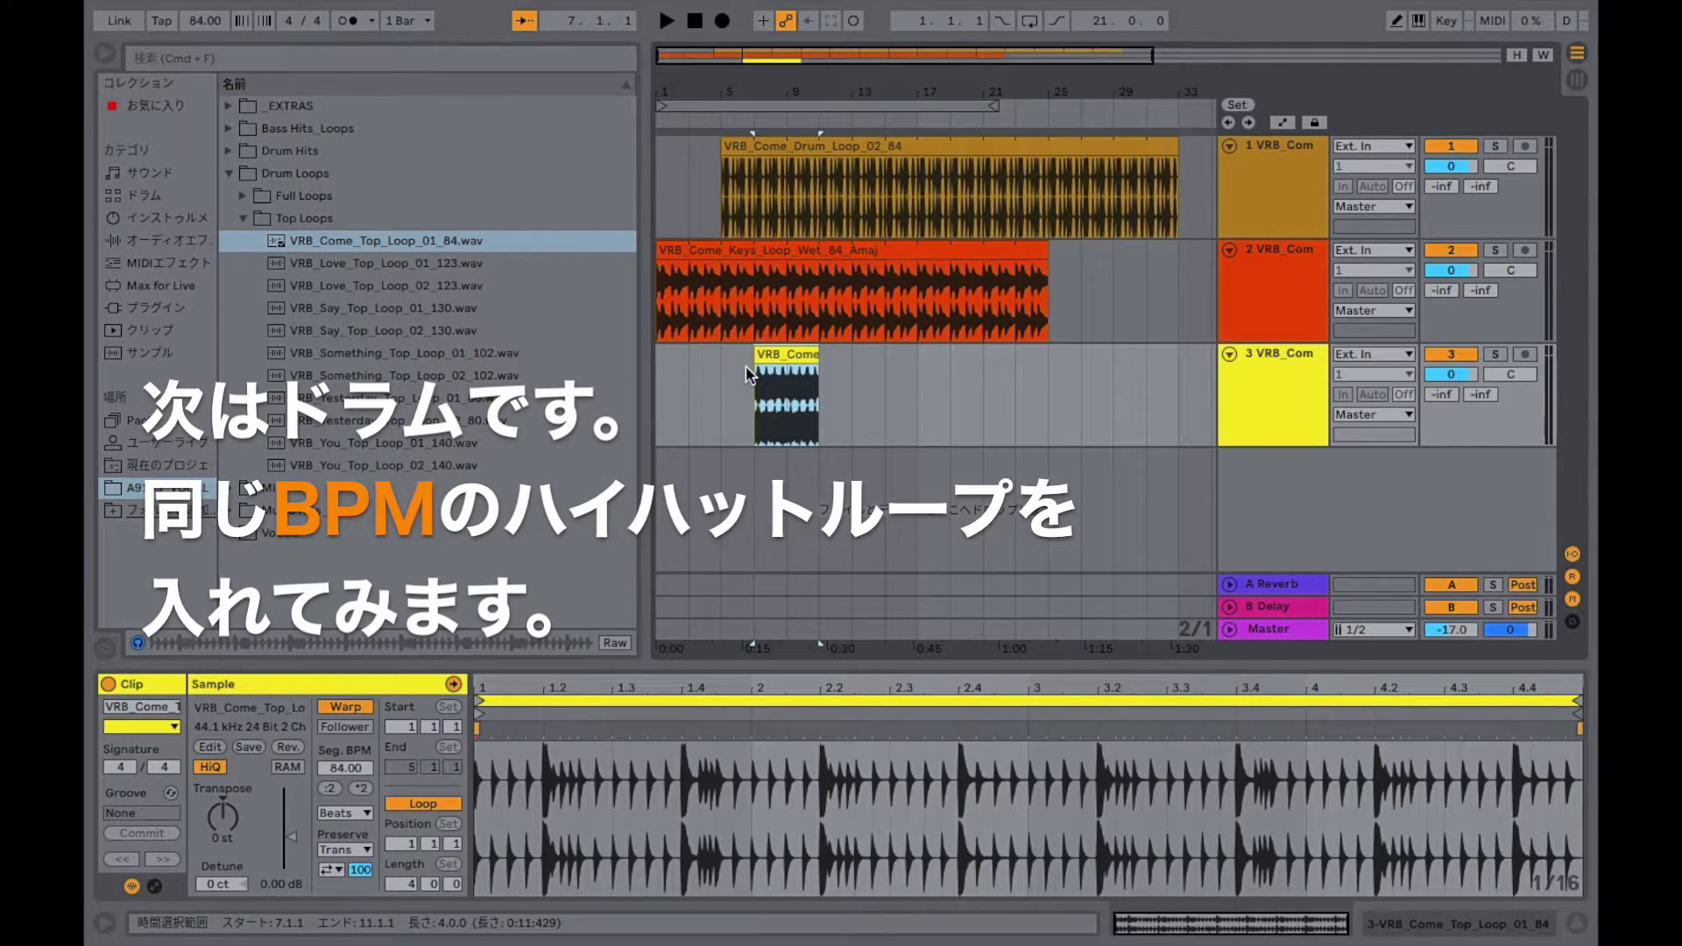
{"action": "left_click_drag", "start_coordinate": [770, 360], "coordinate": [802, 361]}
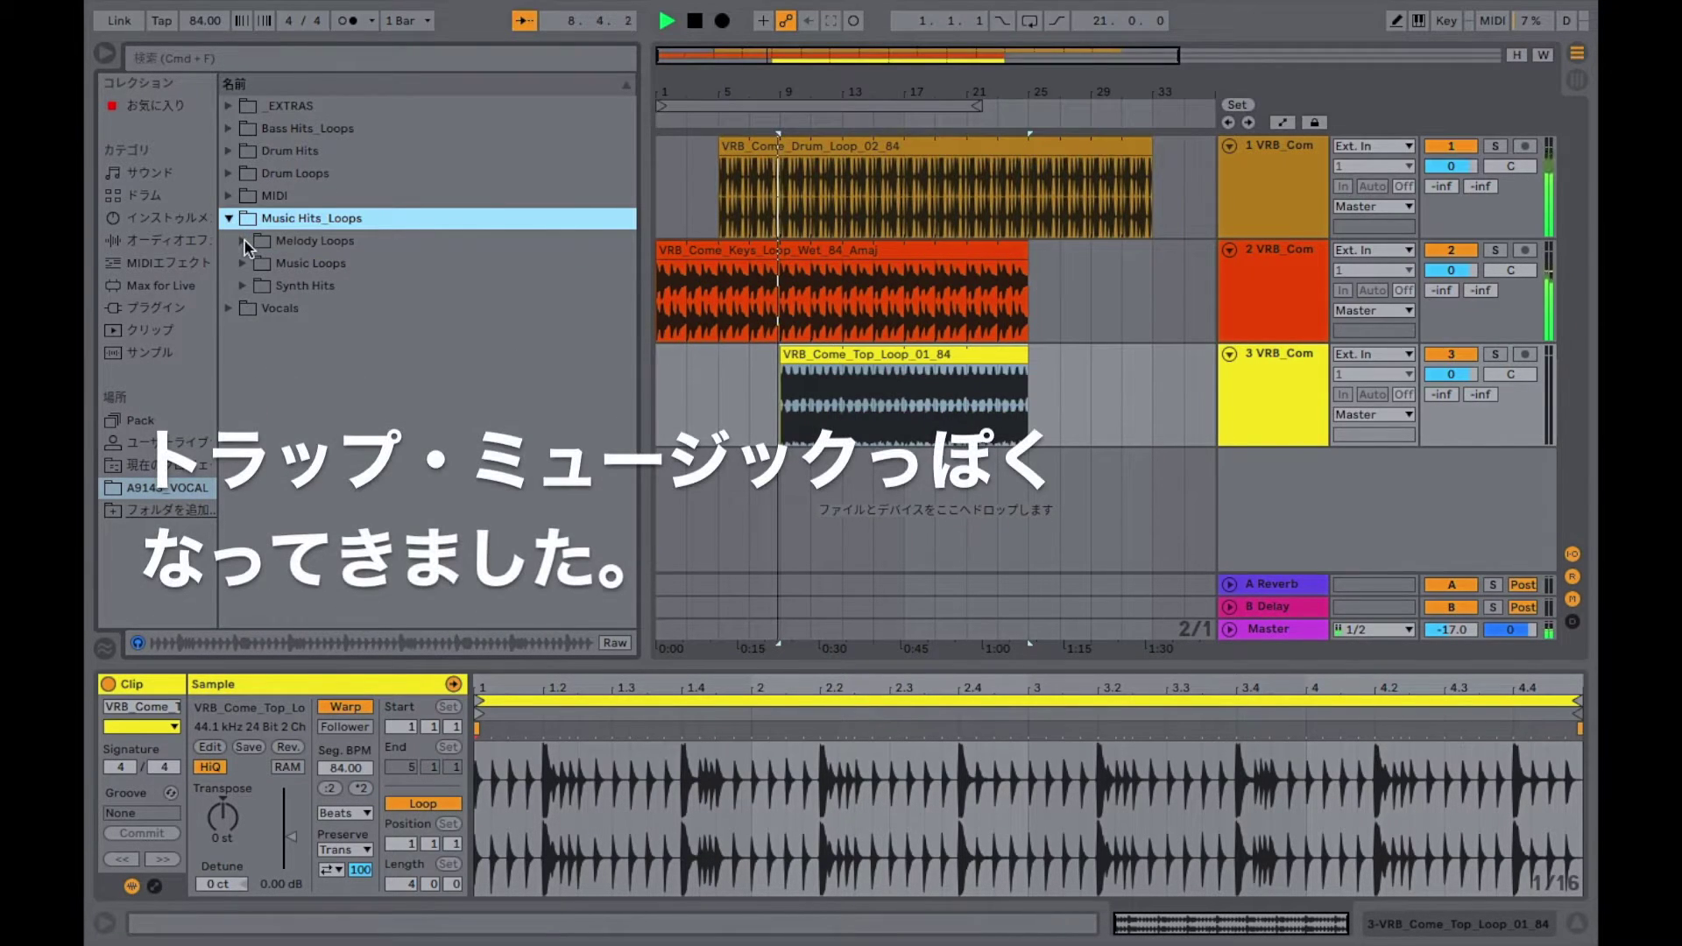
- Add VRB_Come_Keys_Loop_Dry_84_Amaj.wav from bar 13 and VRB_Come_Piano_Loop_84_Amaj.wav from bar 17 on new tracks, both ending at bar 25
{"action": "left_click", "coordinate": [244, 241]}
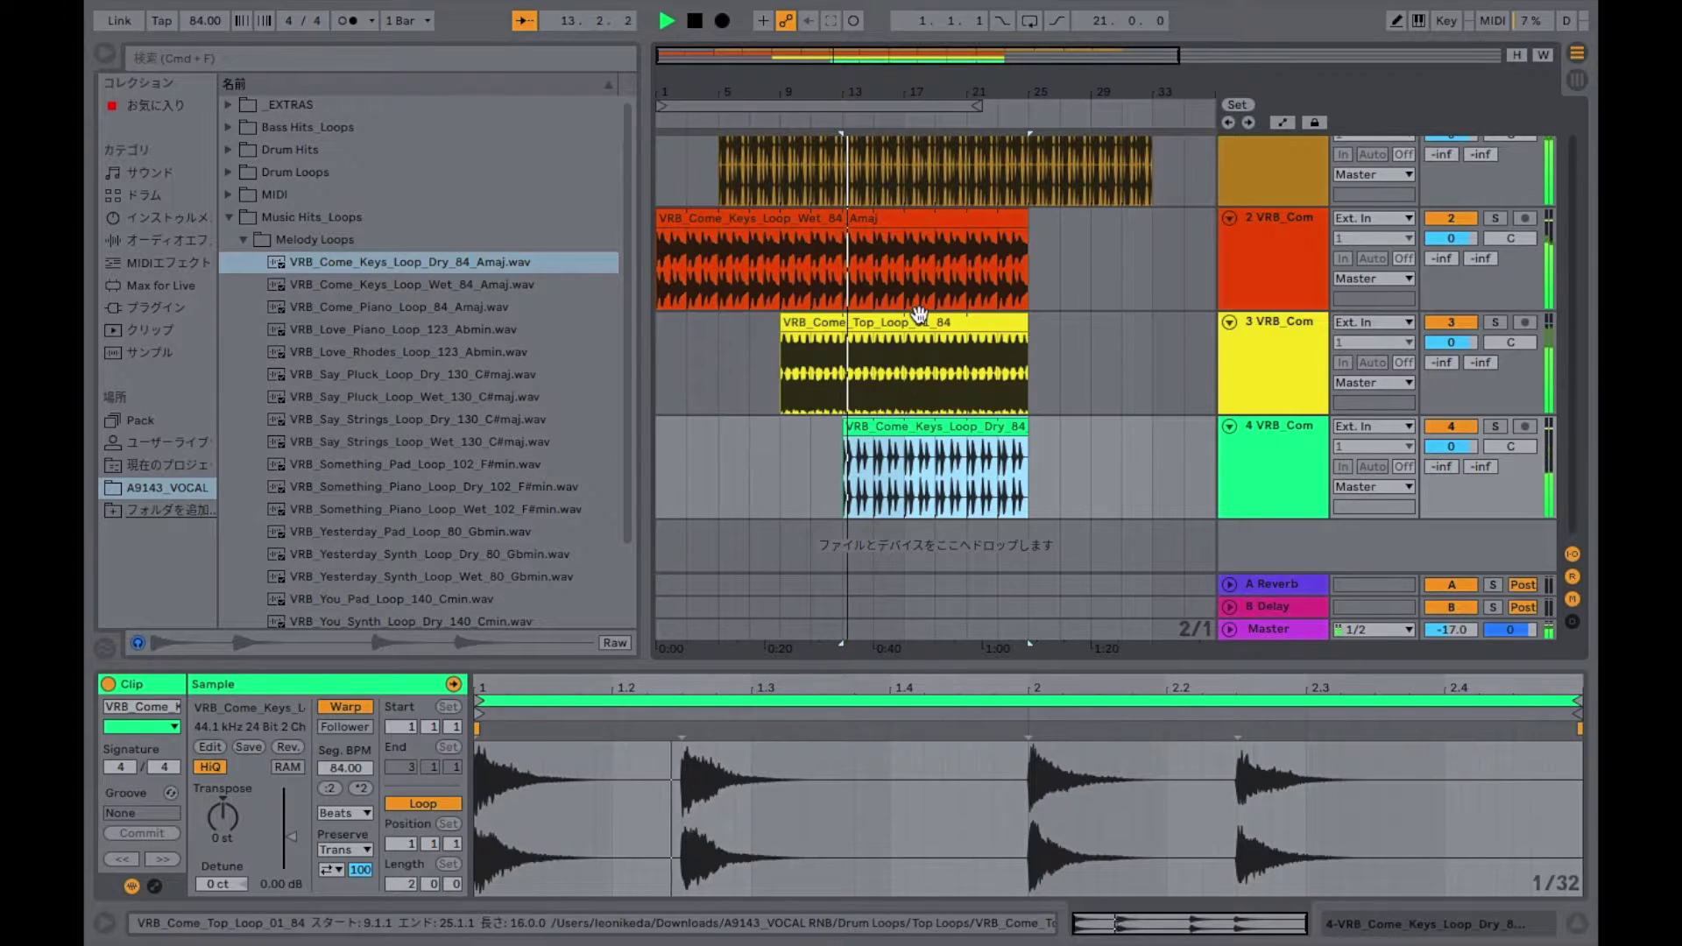
{"action": "left_click_drag", "start_coordinate": [898, 315], "coordinate": [1019, 373]}
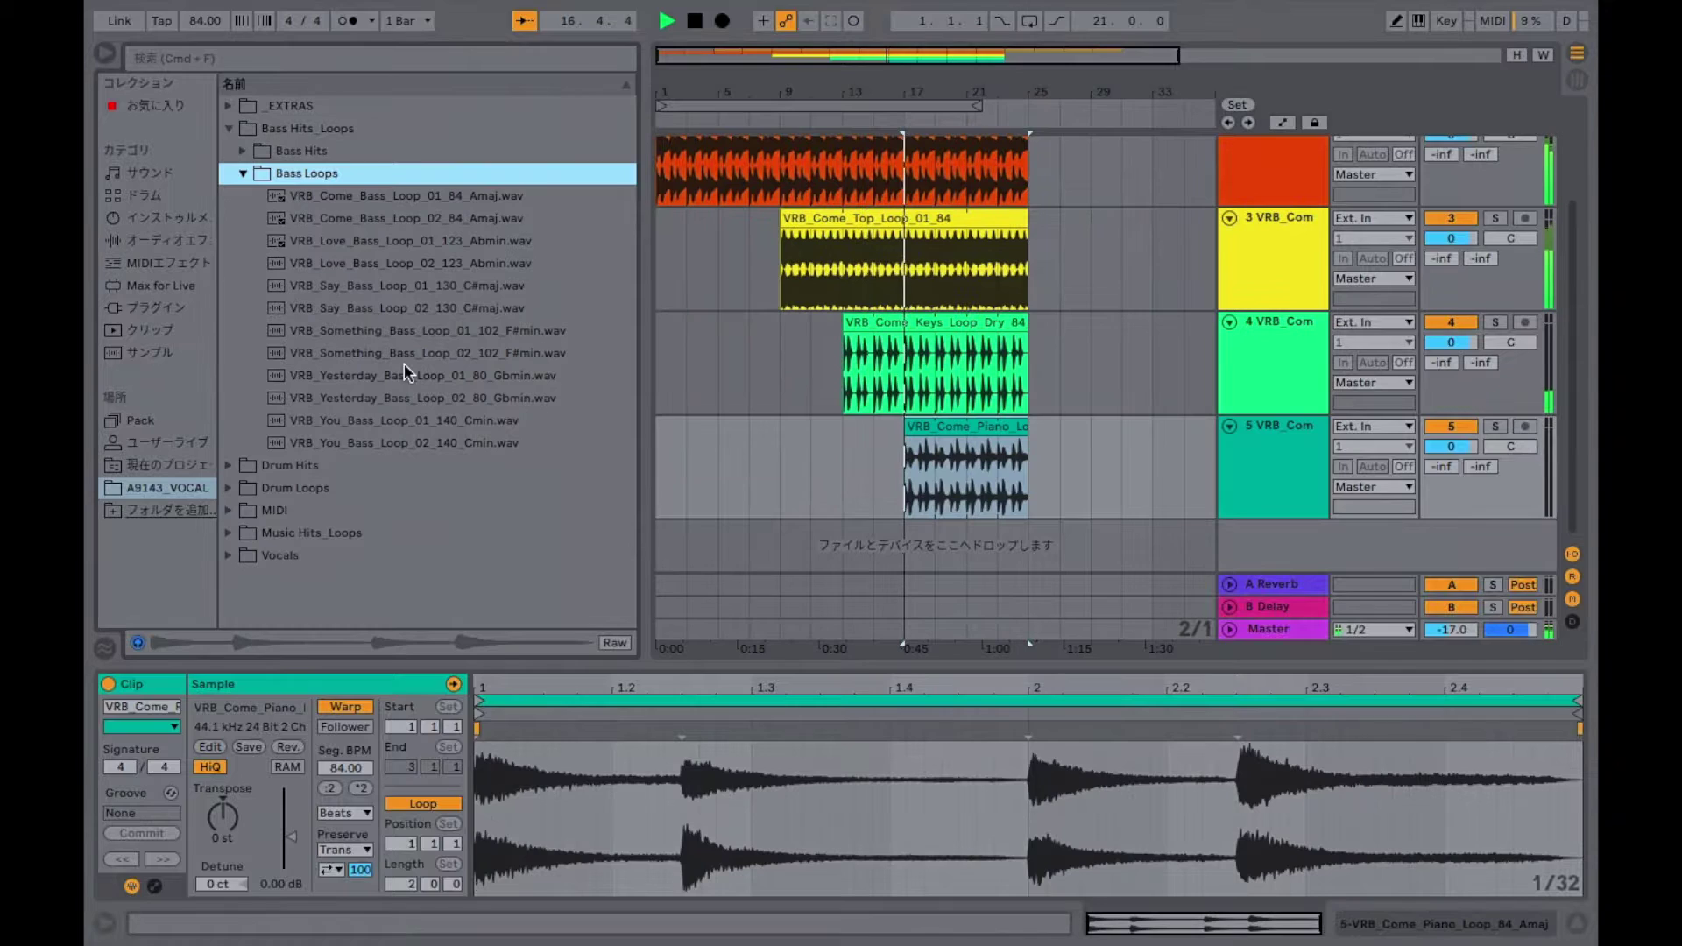
- Audition the two VRB_Come bass loops, add VRB_Come_Bass_Loop_02_84_Amaj.wav on a new track from bar 17 to 25, and play it
{"action": "left_click", "coordinate": [387, 194]}
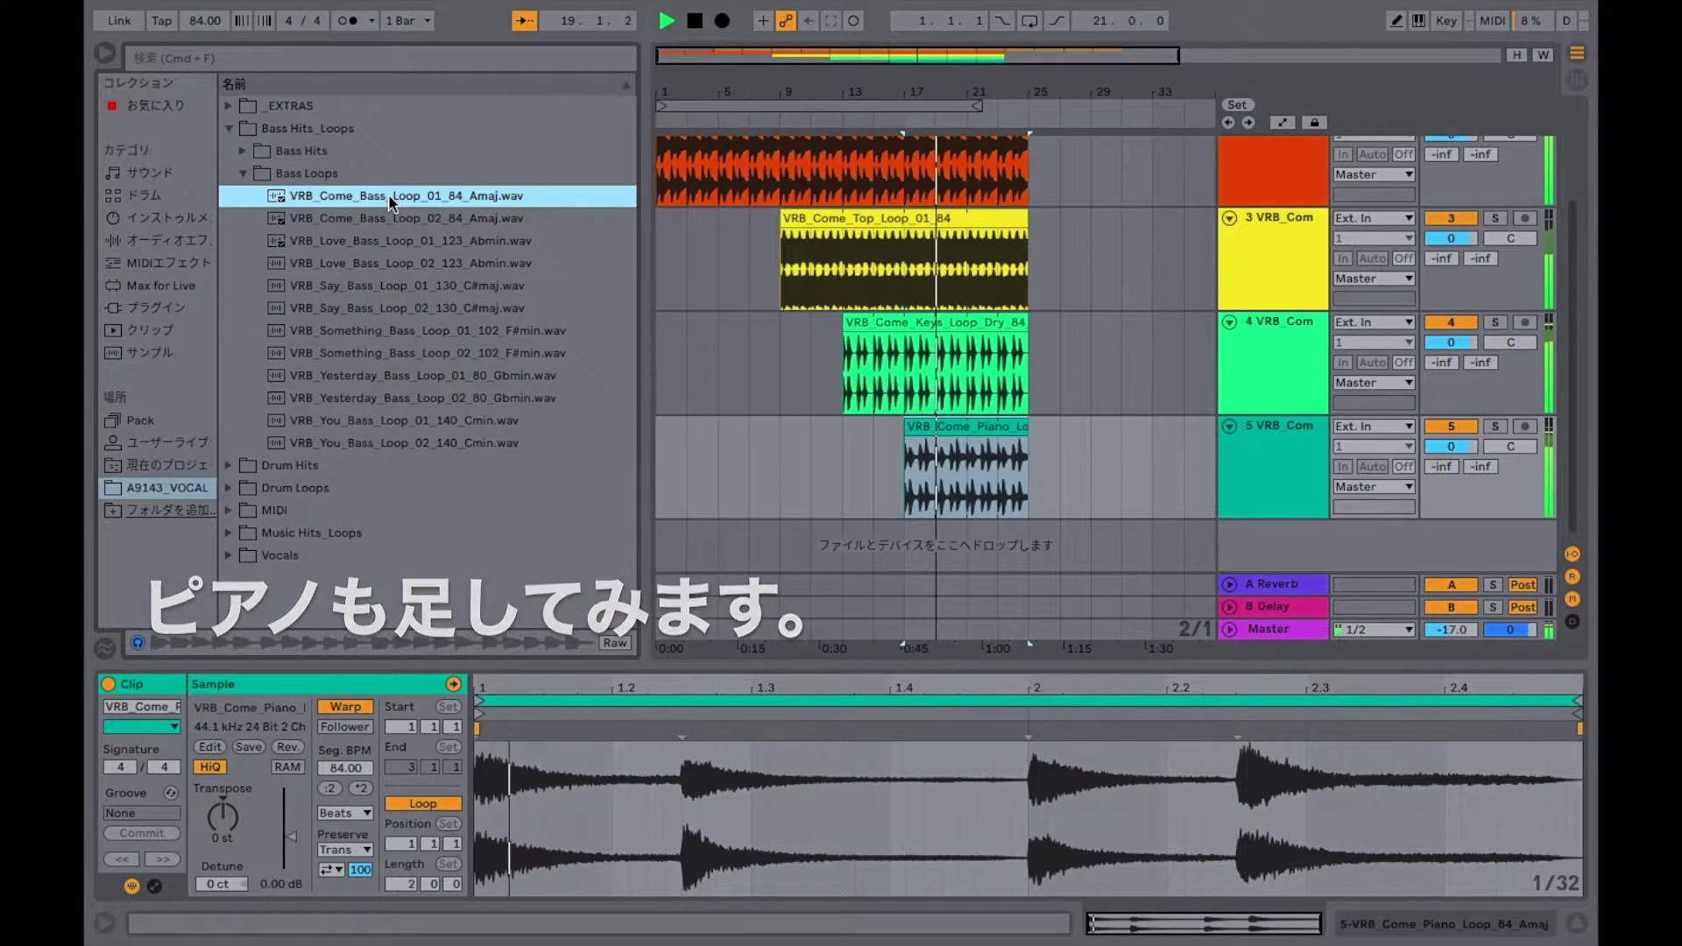
{"action": "left_click", "coordinate": [465, 216]}
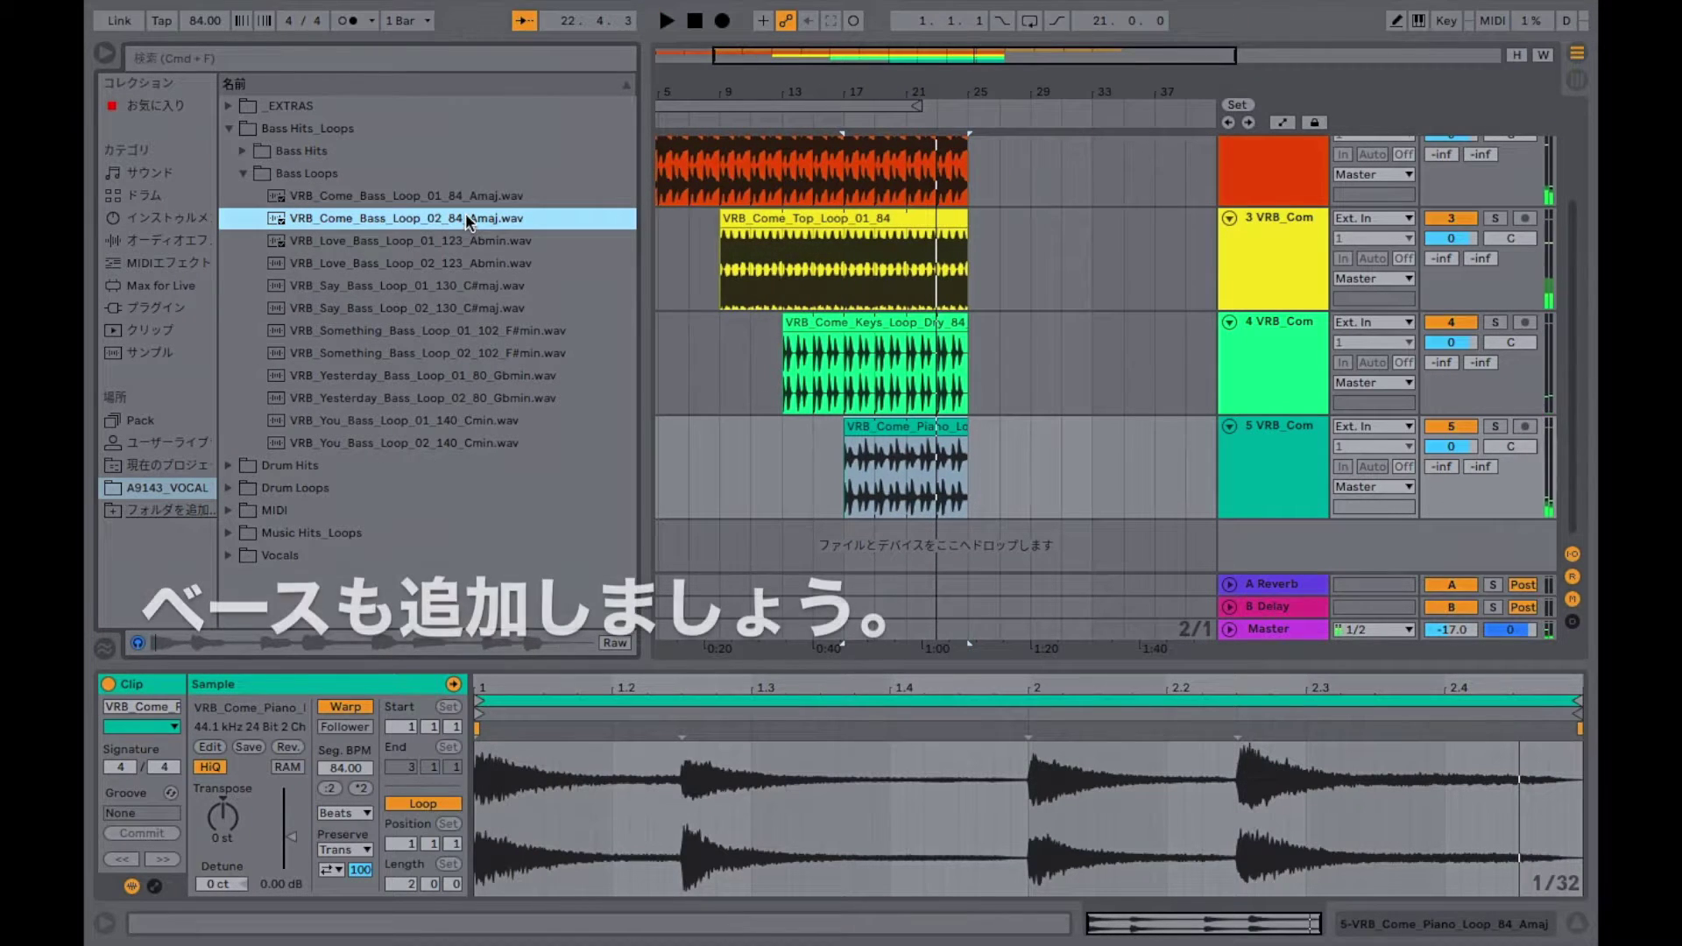
{"action": "key", "text": "space"}
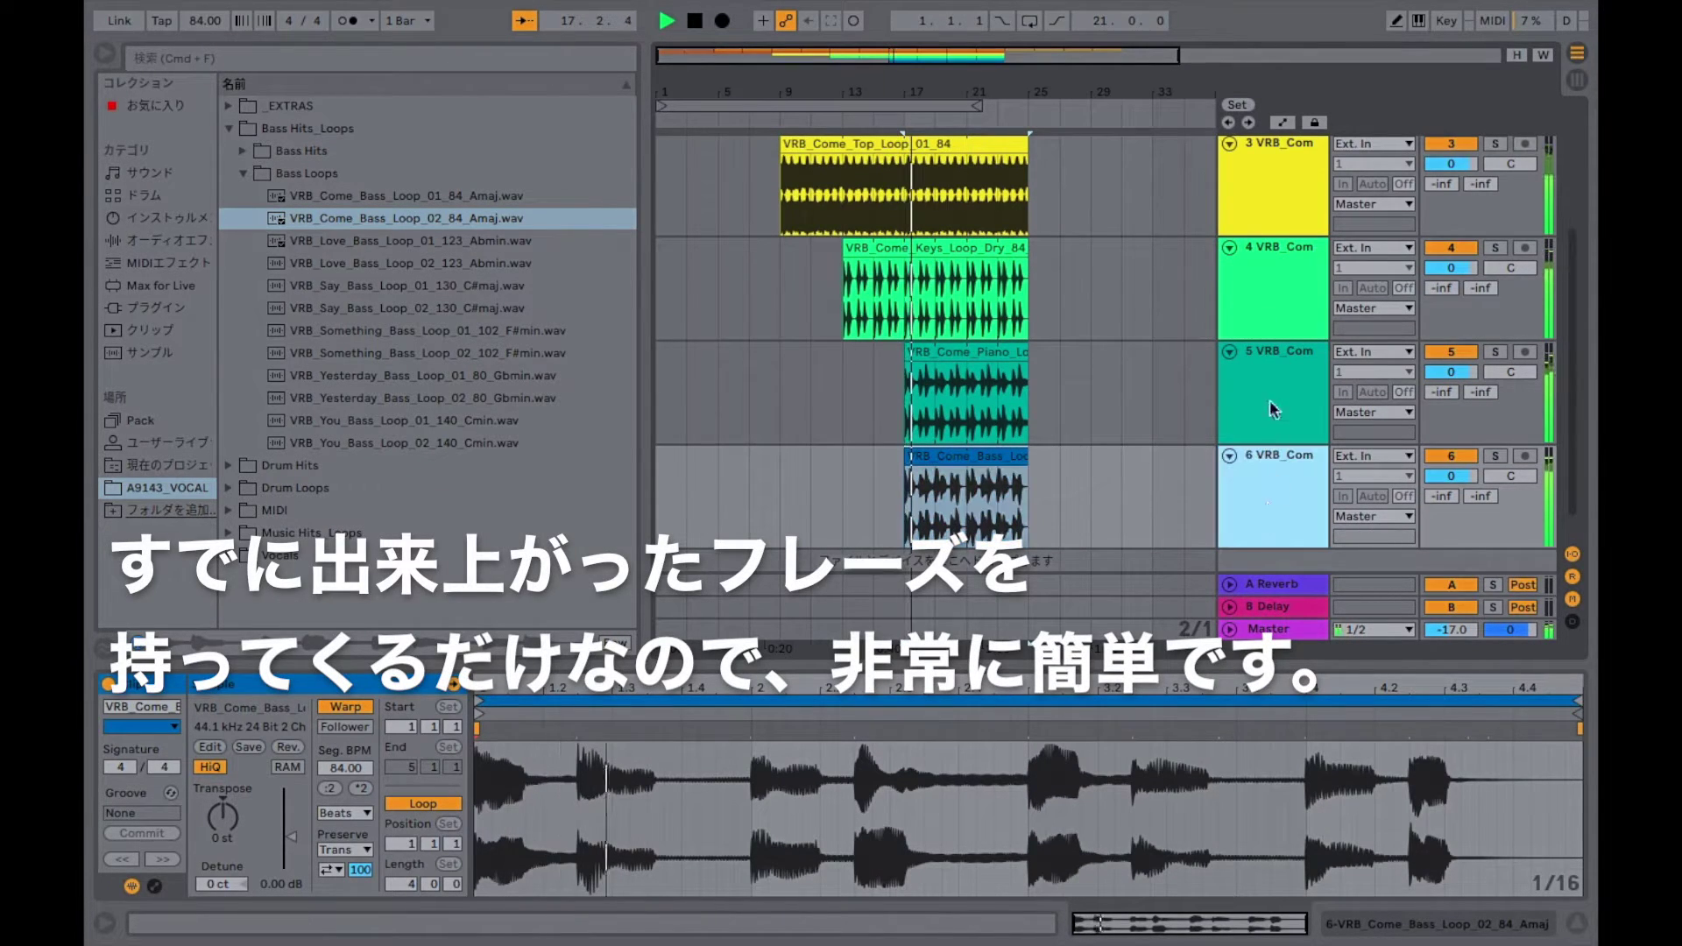
- Select all six audio tracks and reduce their height so they fit together in the arrangement
{"action": "scroll", "coordinate": [1259, 207], "scroll_direction": "up", "scroll_amount": 3}
{"action": "left_click", "coordinate": [1259, 201]}
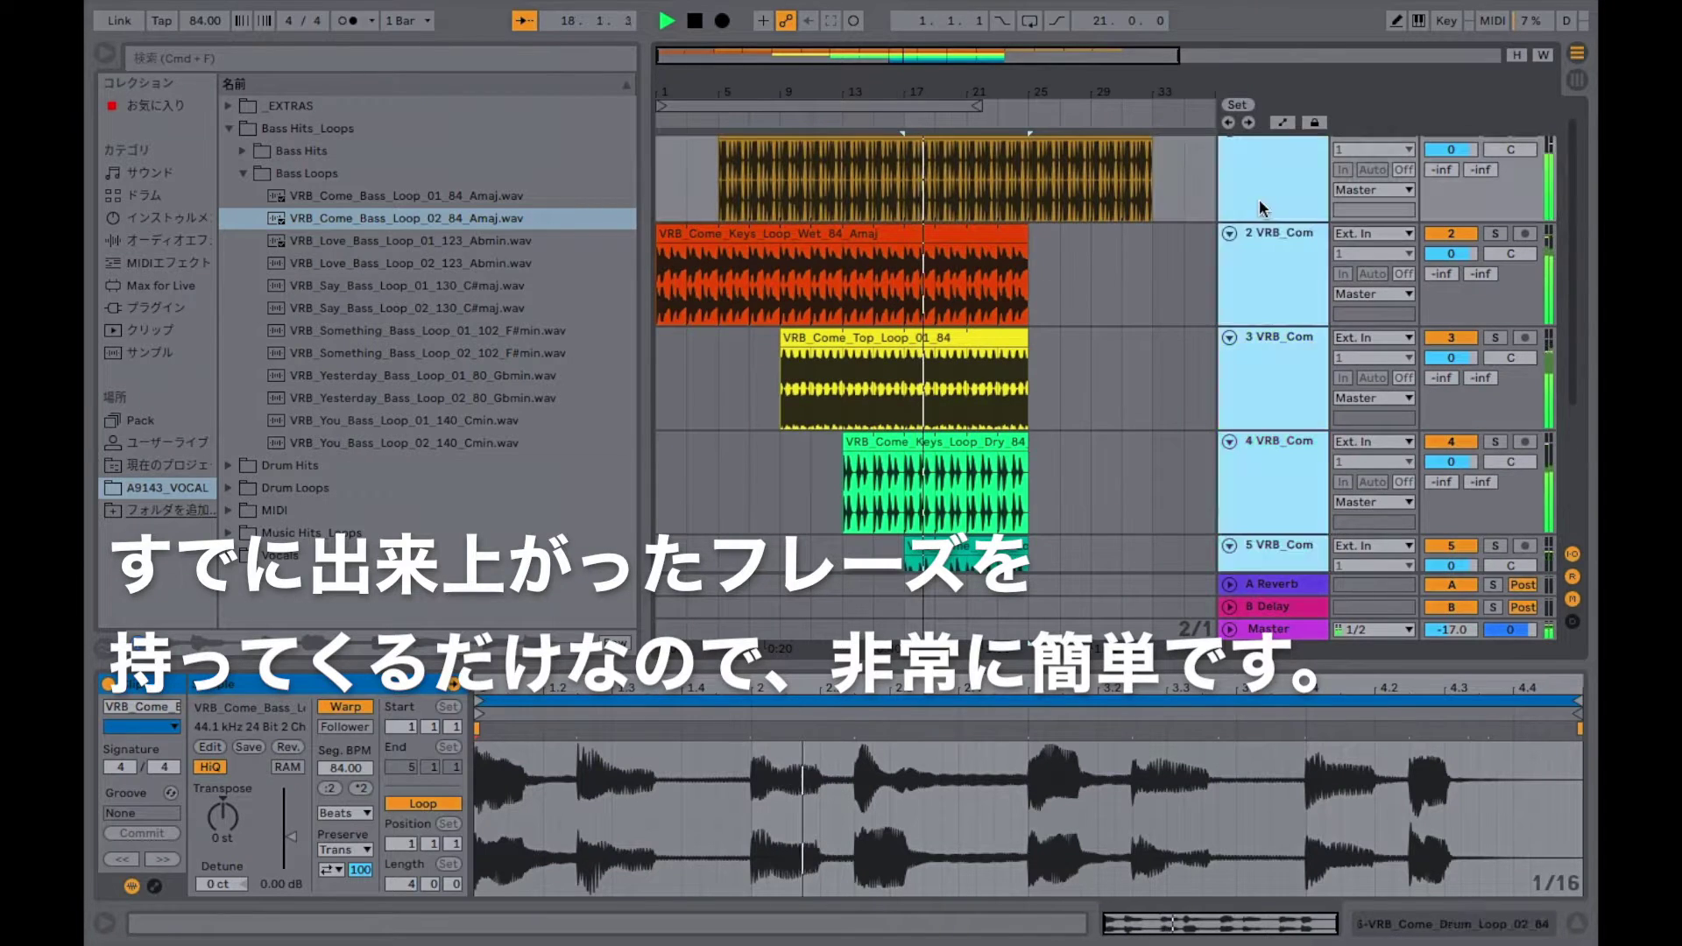
{"action": "scroll", "coordinate": [1243, 375], "scroll_direction": "down", "scroll_amount": 5}
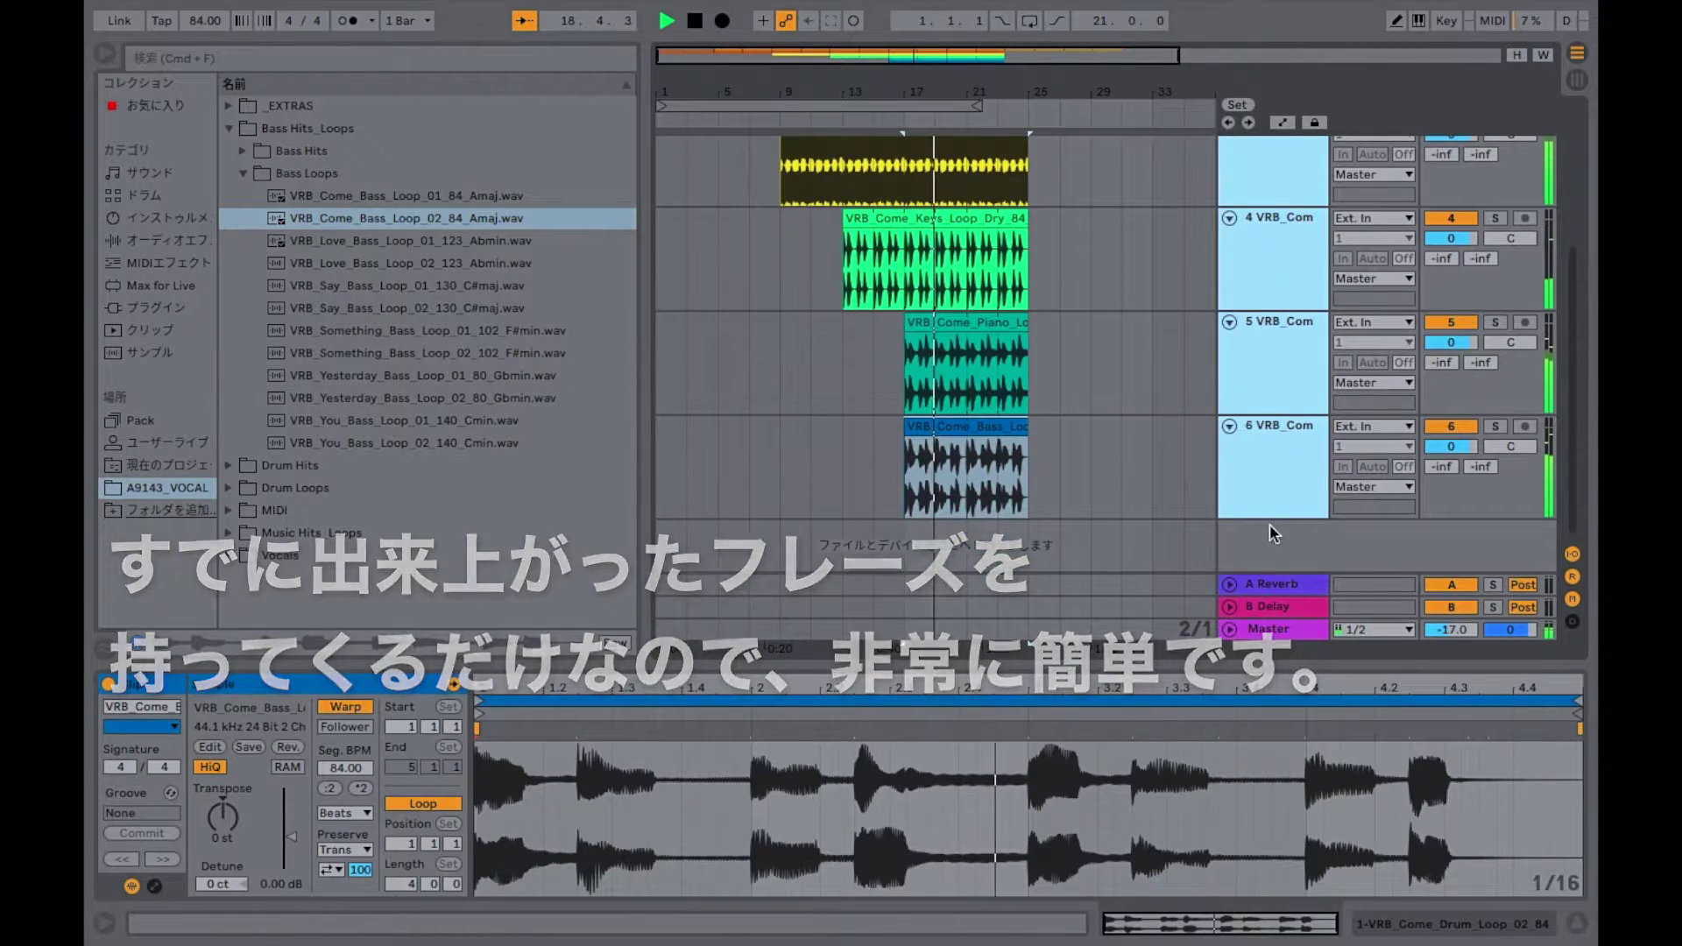
{"action": "key", "text": "h"}
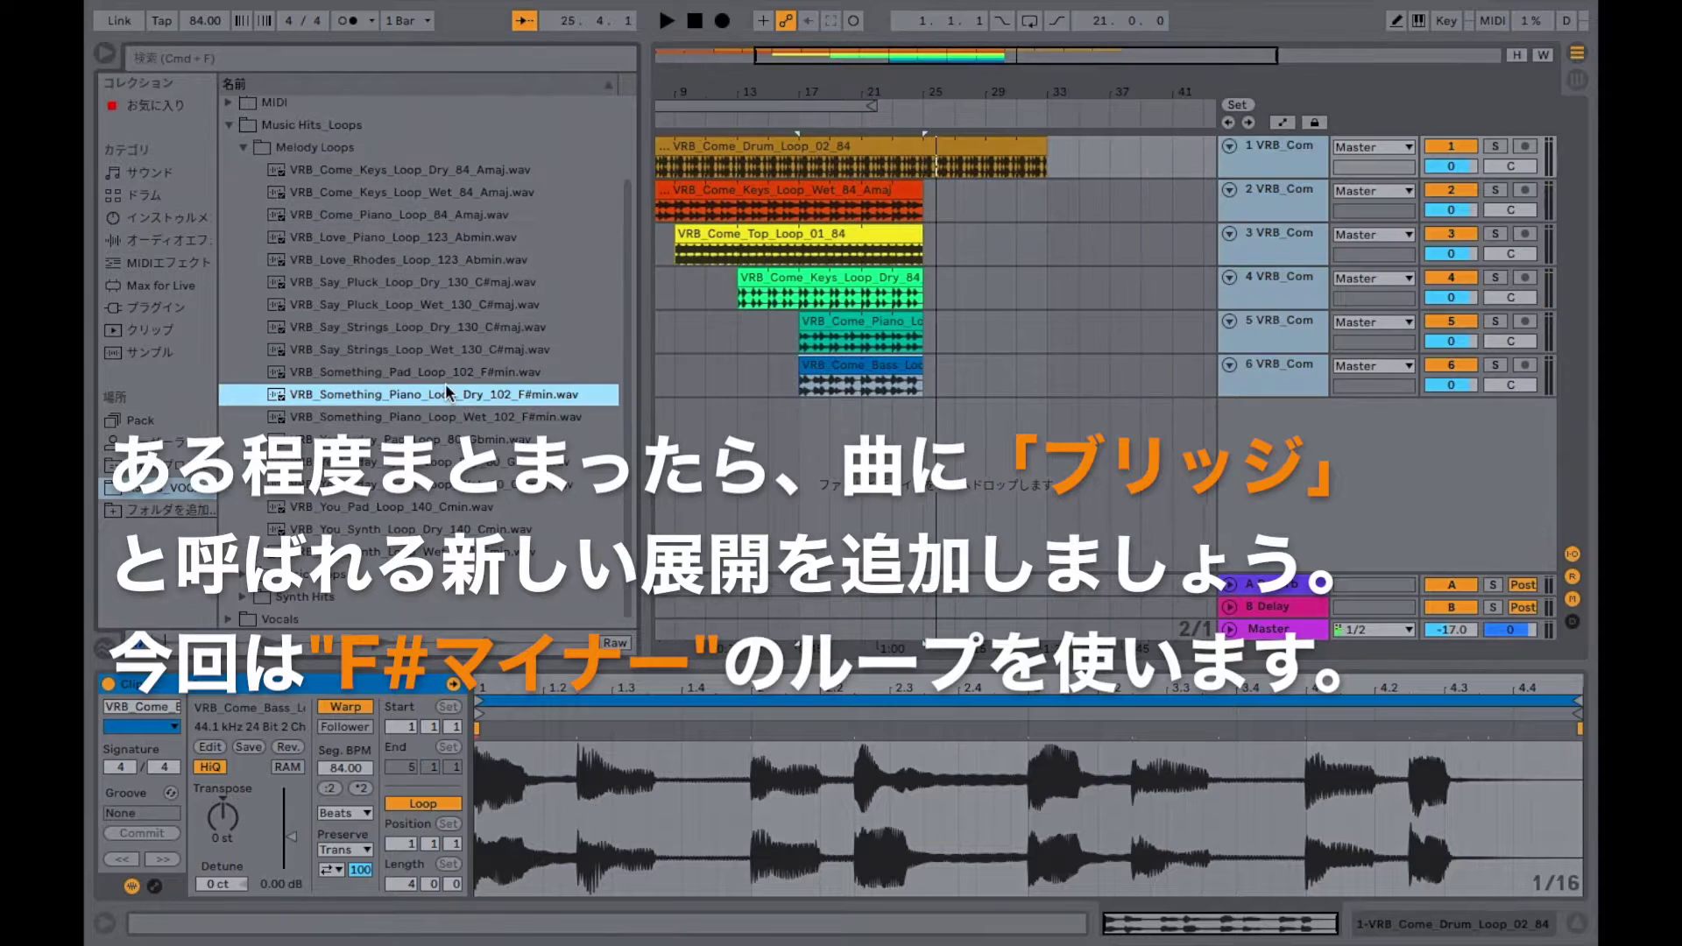
- Build a bridge at bar 25 from the VRB_Something 102 F#min pad, dry piano and wet piano loops on separate new tracks, and play it
{"action": "left_click", "coordinate": [403, 374]}
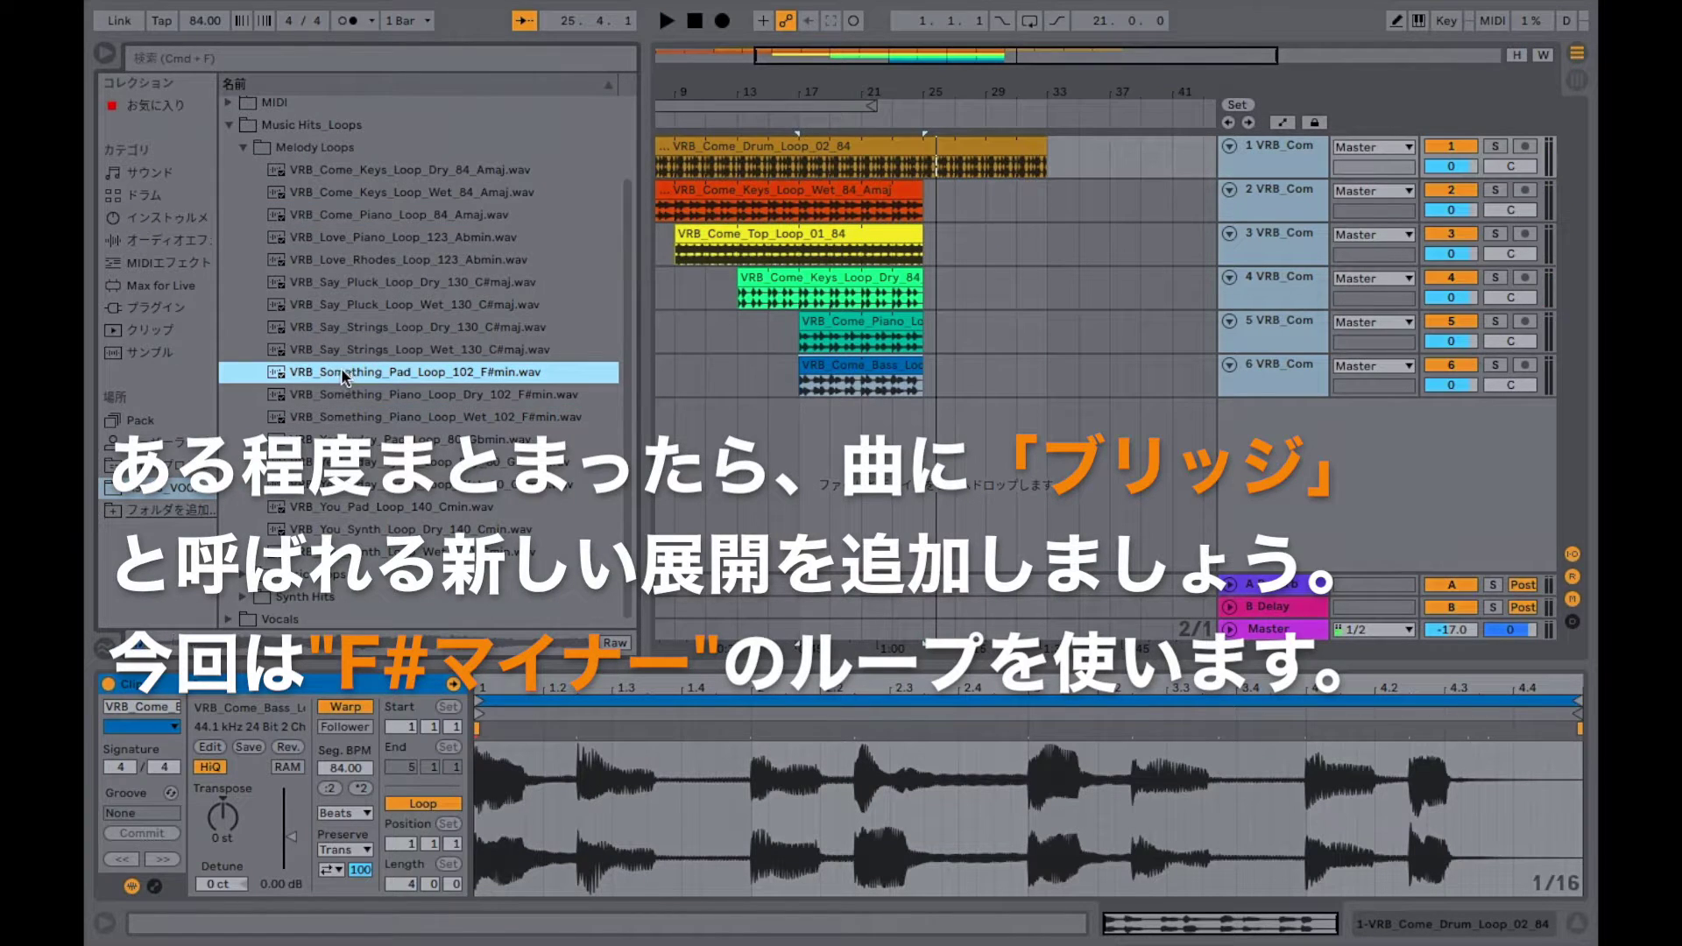
{"action": "left_click_drag", "start_coordinate": [344, 378], "coordinate": [935, 413]}
{"action": "key", "text": "space"}
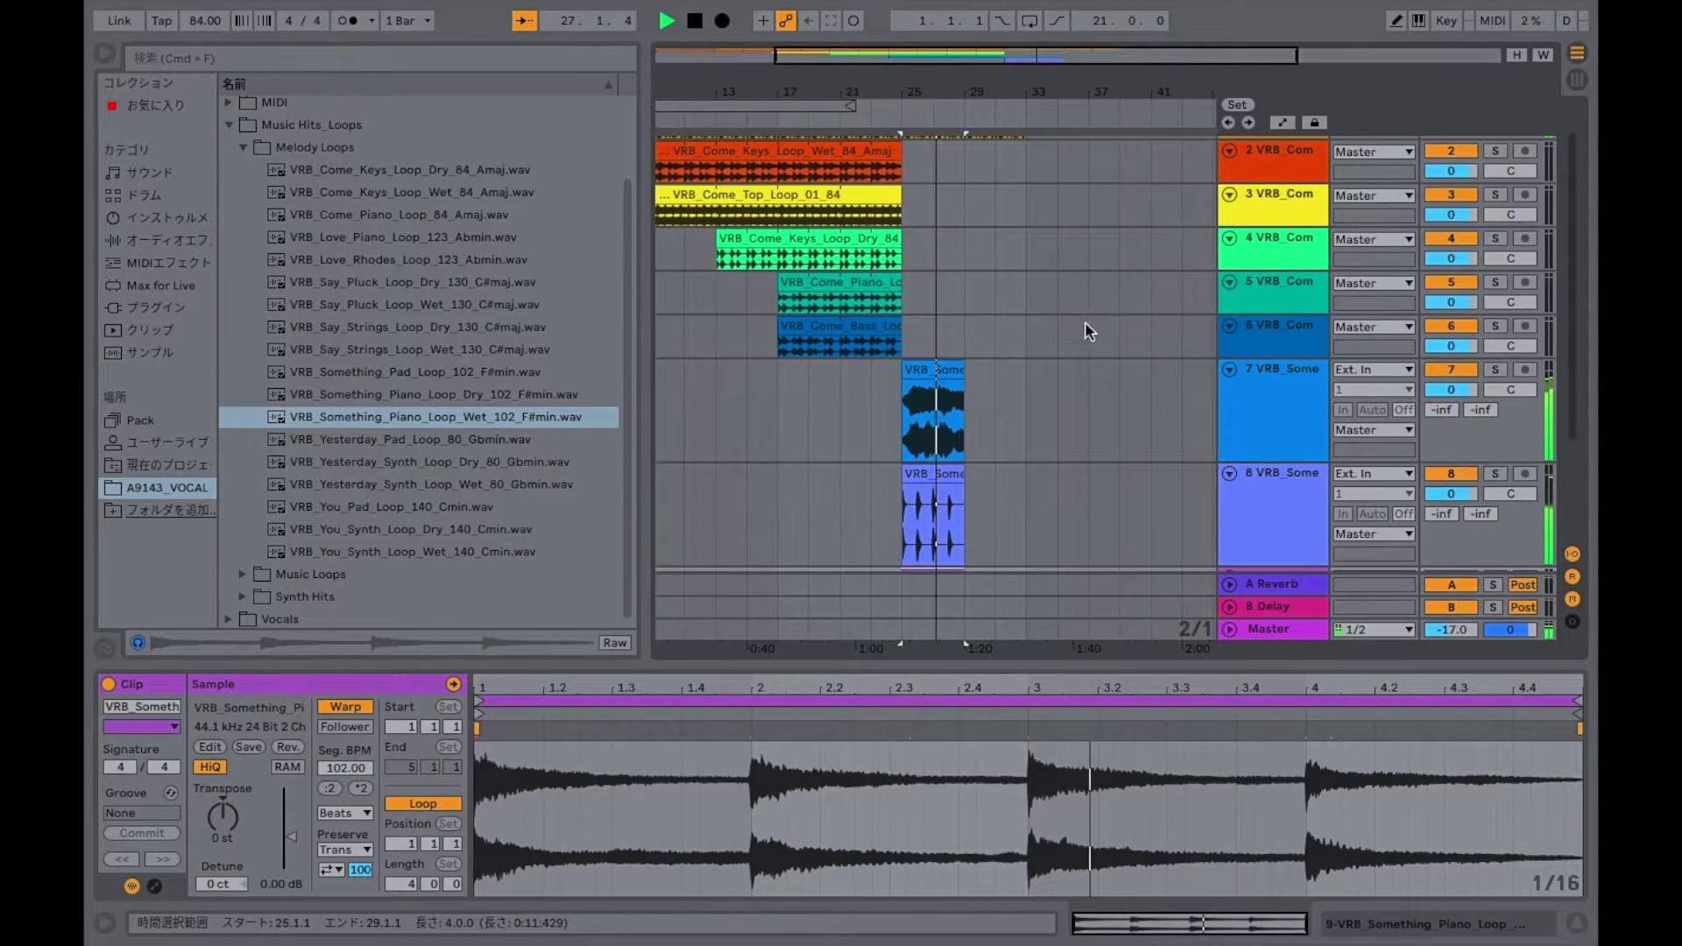
- Create an outro from bar 29 by repeating the wet keys loop to bar 33 and the piano loop to bar 37
{"action": "scroll", "coordinate": [1085, 323], "scroll_direction": "down", "scroll_amount": 3}
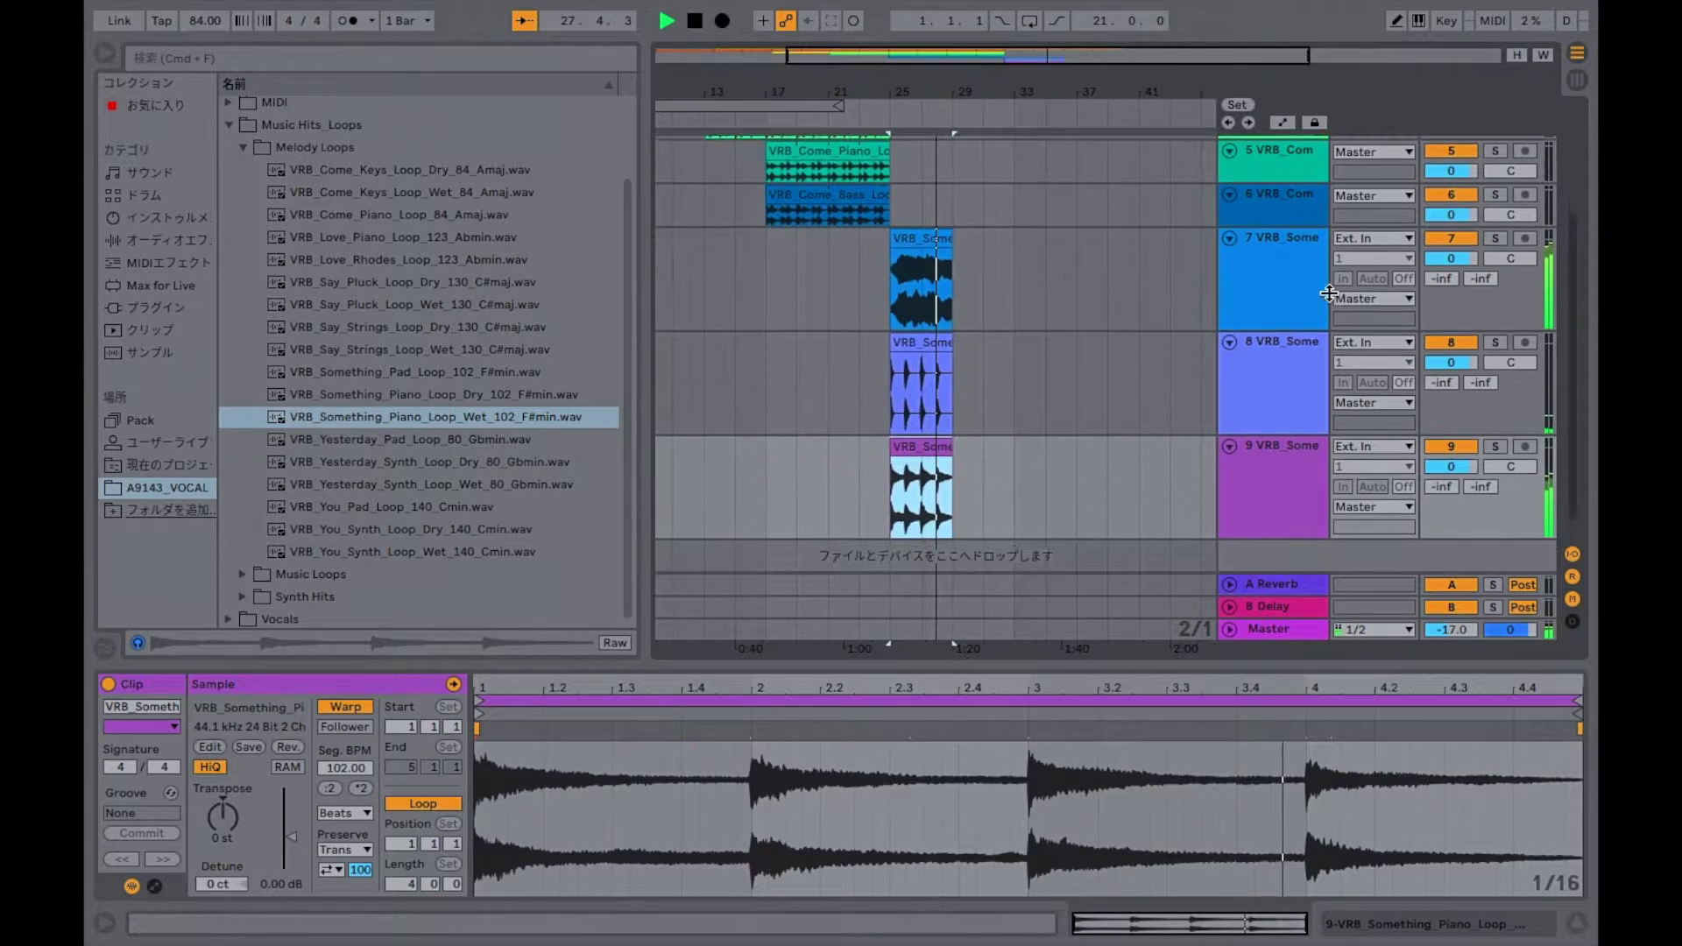
{"action": "left_click", "coordinate": [1329, 294]}
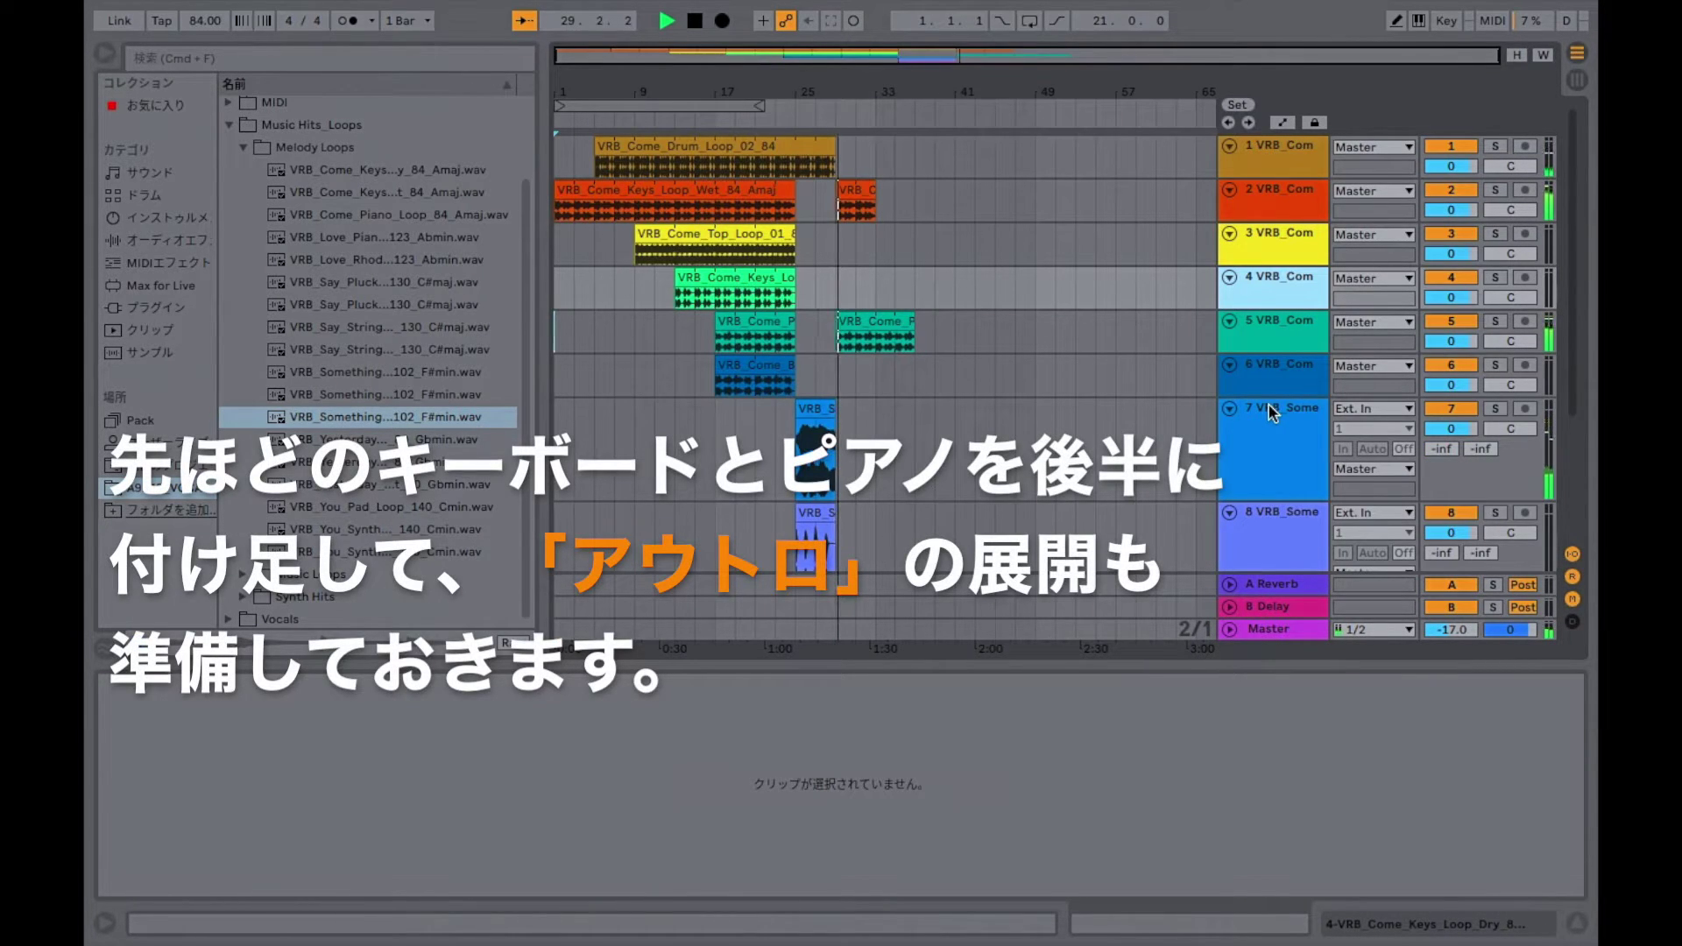
{"action": "scroll", "coordinate": [1272, 414], "scroll_direction": "down", "scroll_amount": 3}
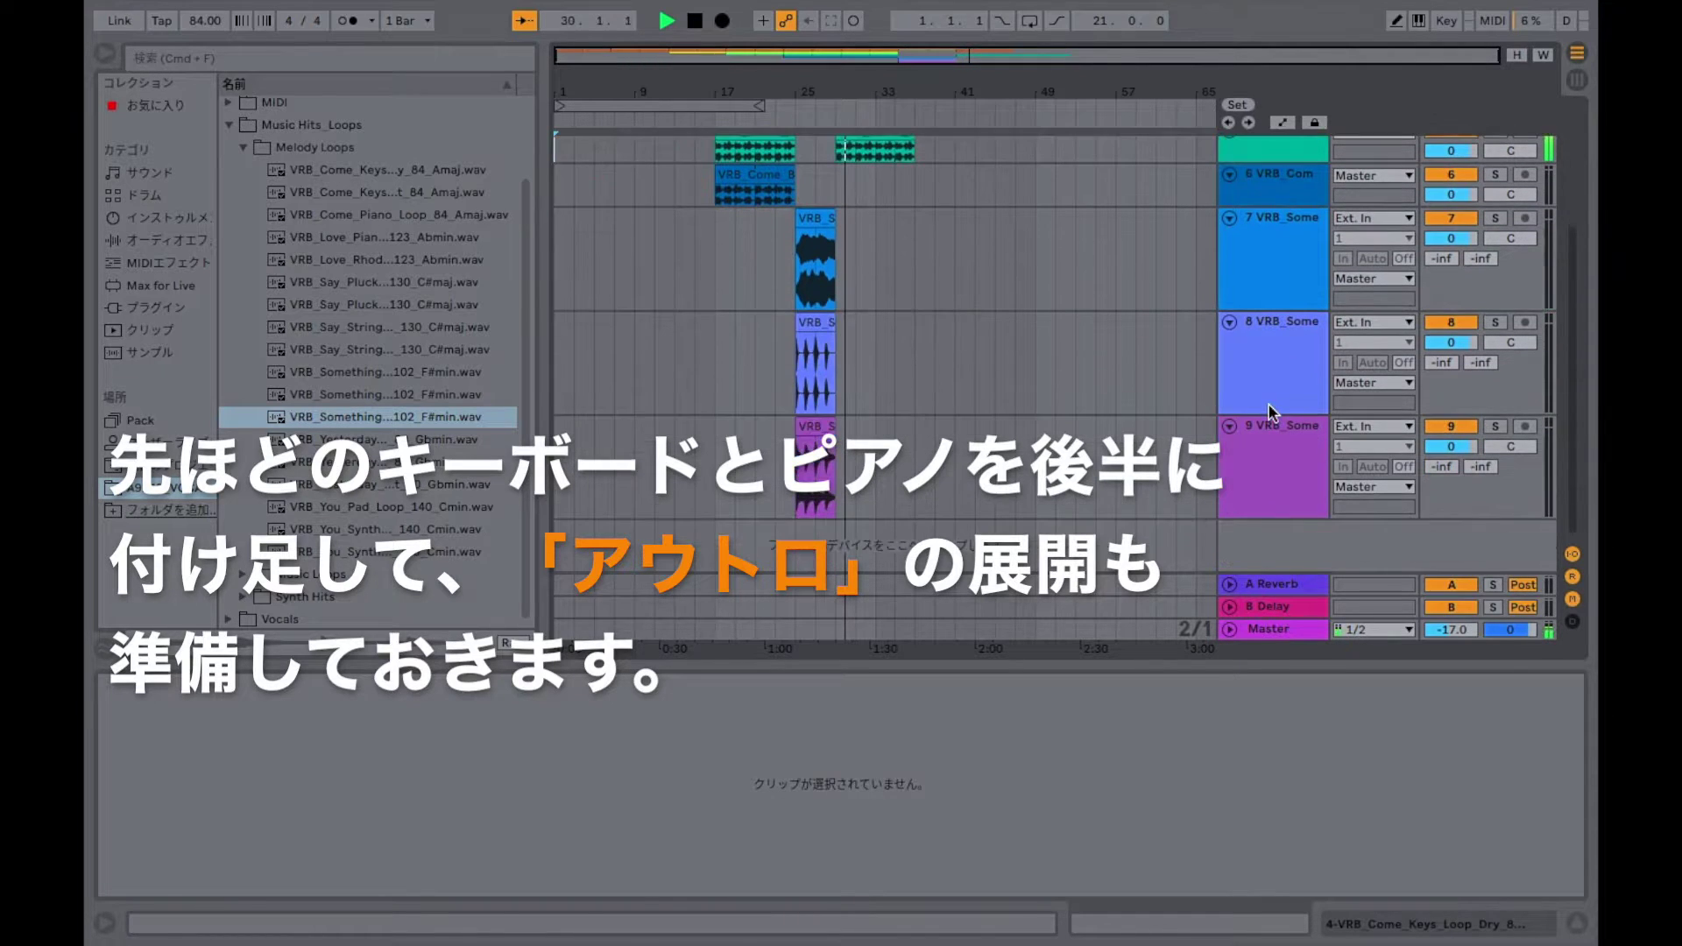
{"action": "scroll", "coordinate": [1273, 412], "scroll_direction": "up", "scroll_amount": 3}
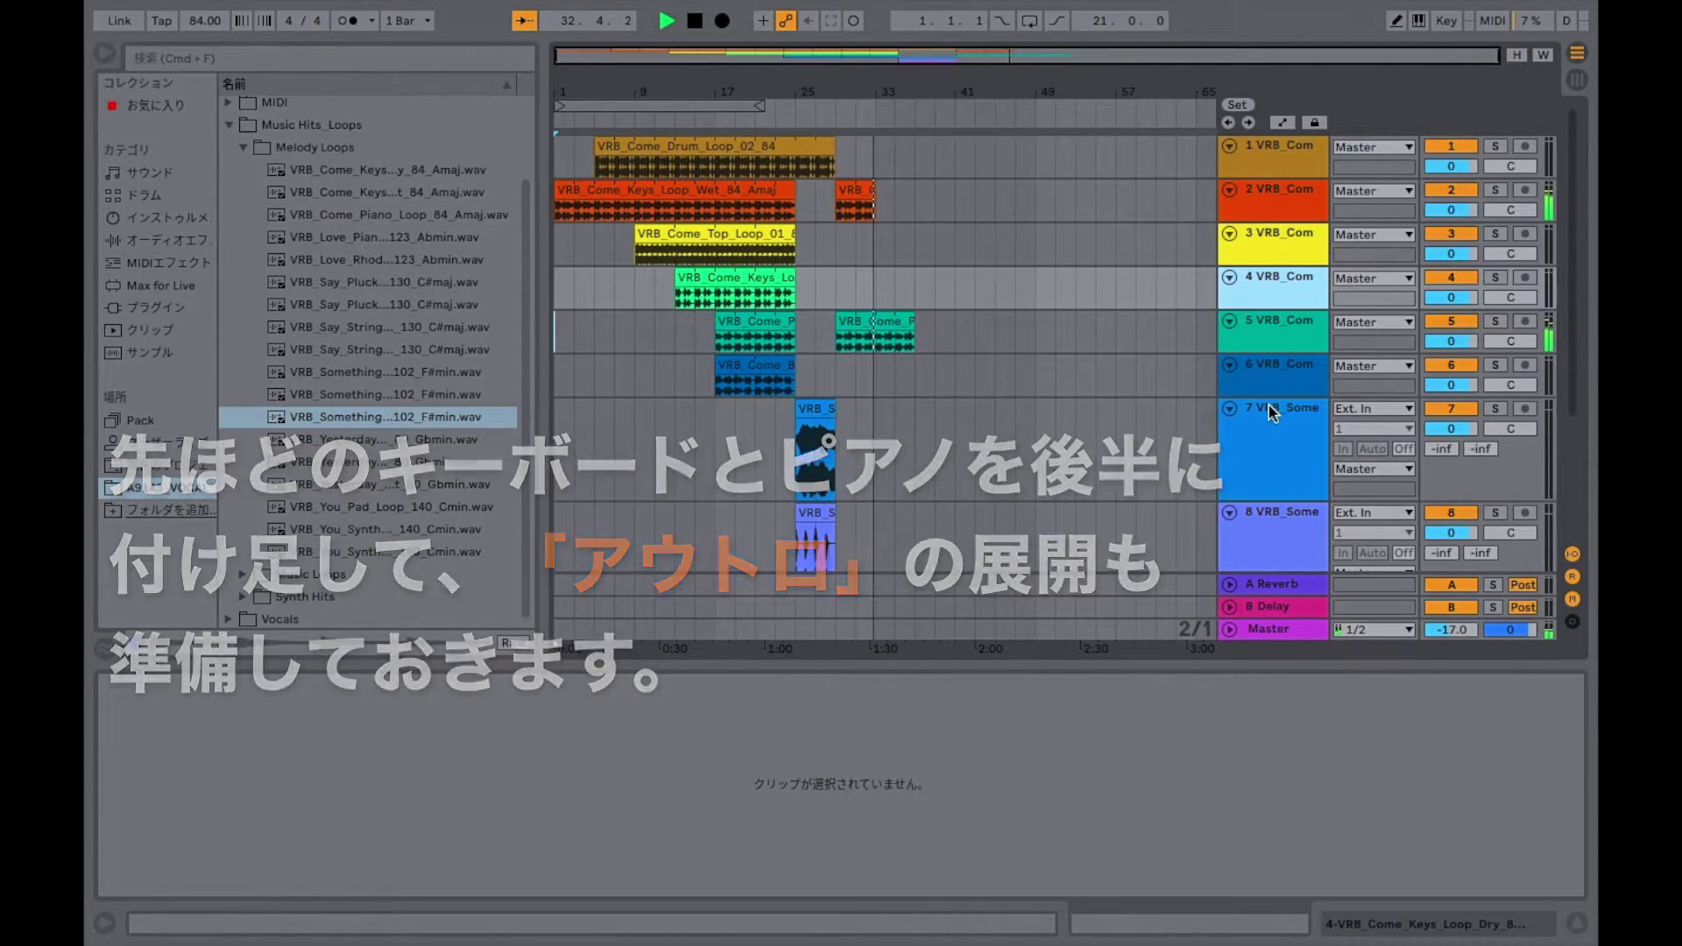
{"action": "scroll", "coordinate": [1272, 412], "scroll_direction": "down", "scroll_amount": 1}
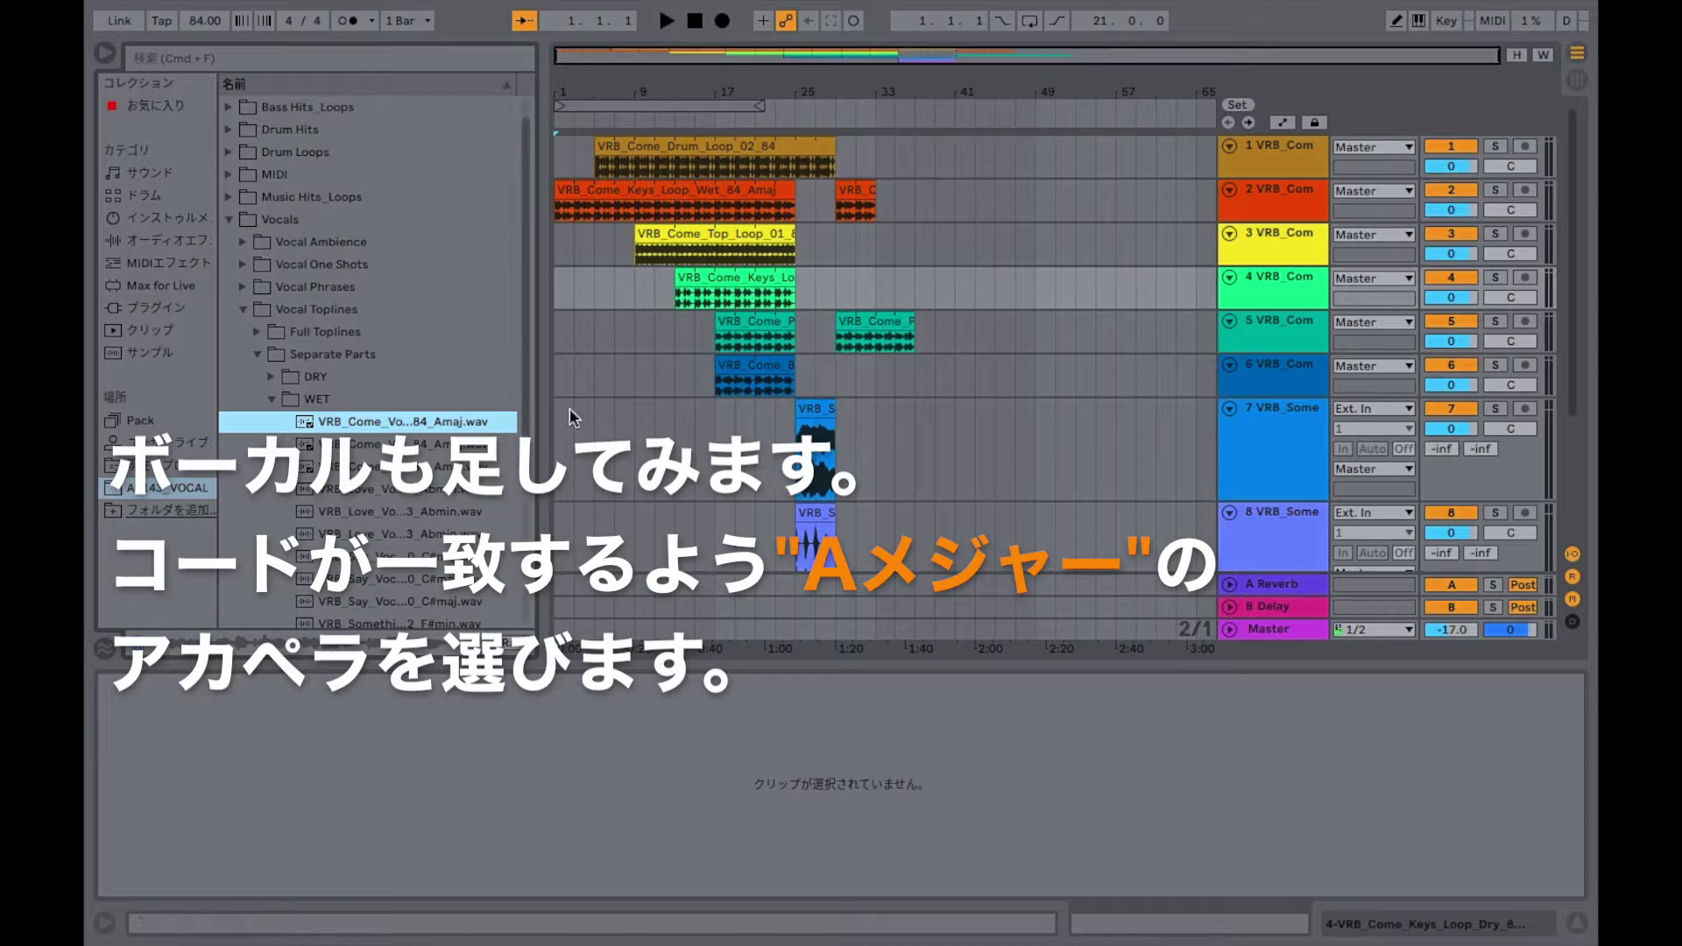
- Place the three VRB_Come 84 Amaj vocals from the WET folder on one new track at bars 5, 9 and 13
{"action": "scroll", "coordinate": [438, 403], "scroll_direction": "down", "scroll_amount": 3}
{"action": "left_click", "coordinate": [423, 396]}
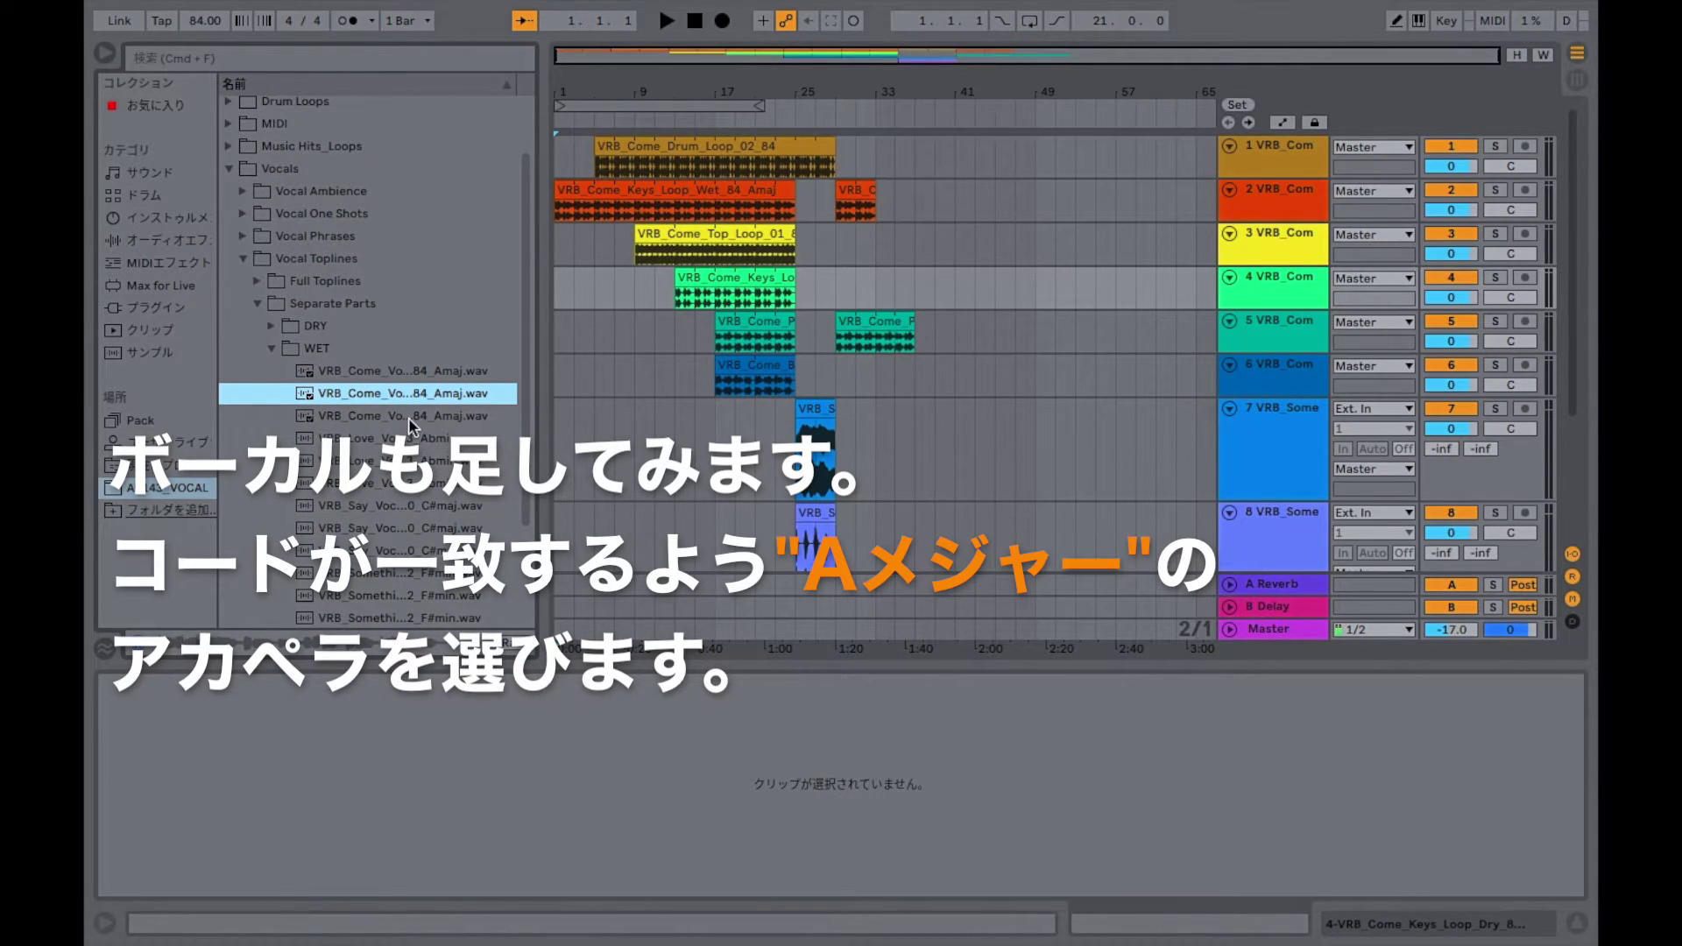
{"action": "left_click", "coordinate": [408, 417]}
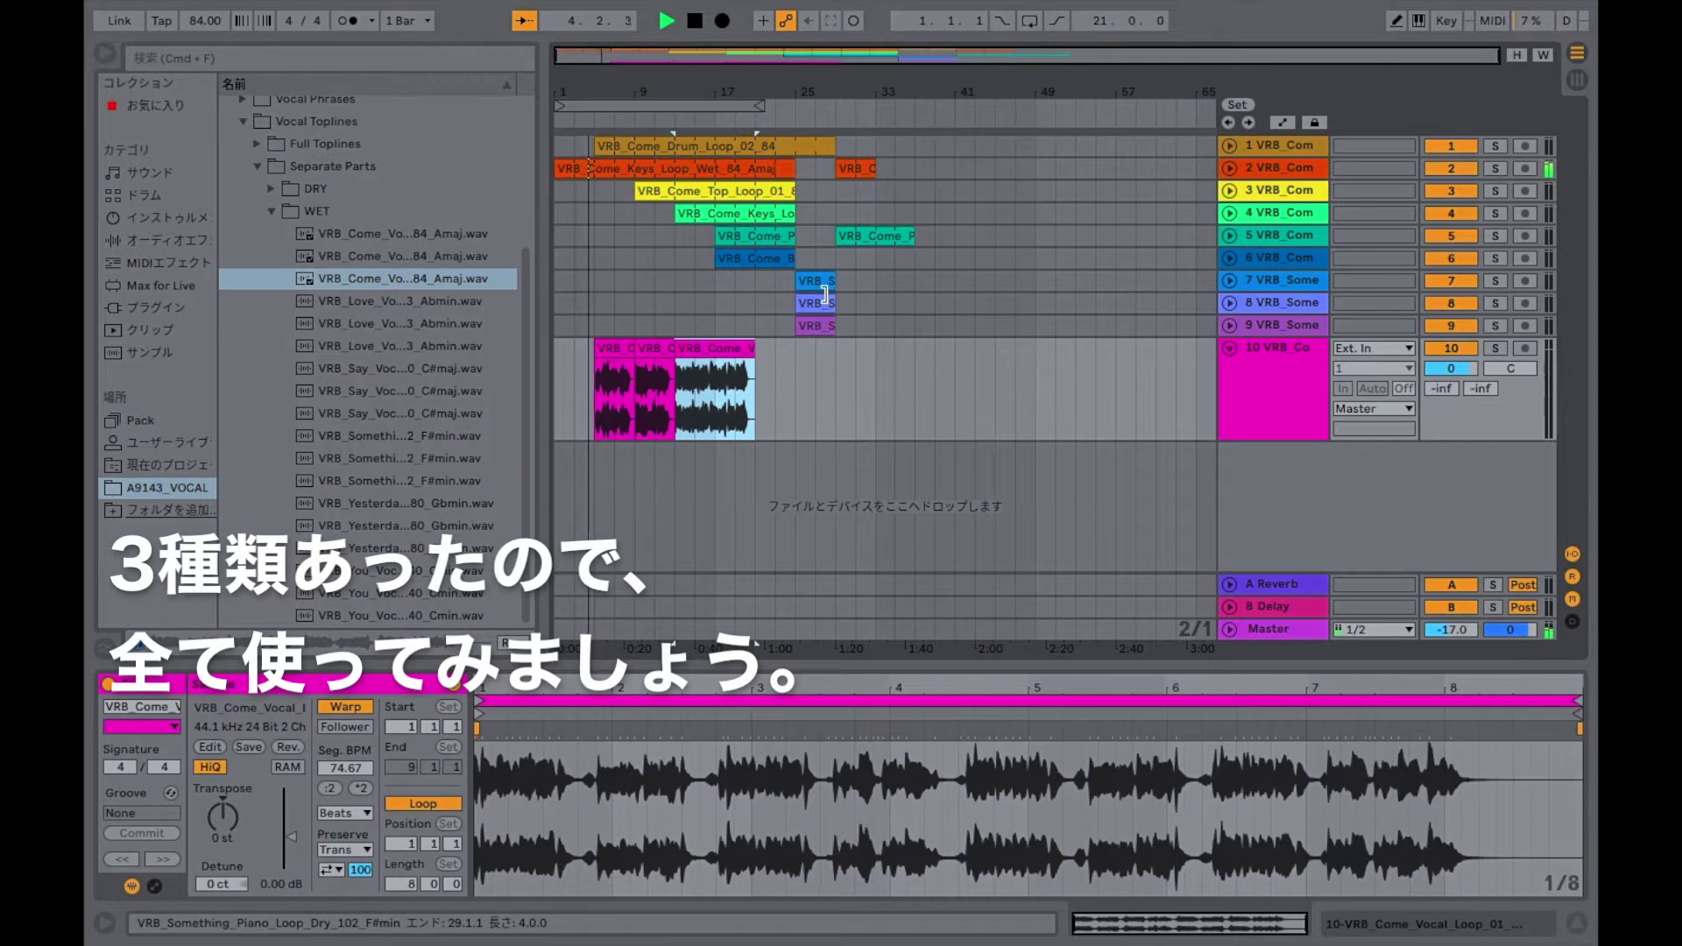
- Set the warp mode of the vocal clips at bars 9 and 13 on track 10 to Pro
{"action": "left_click", "coordinate": [654, 385]}
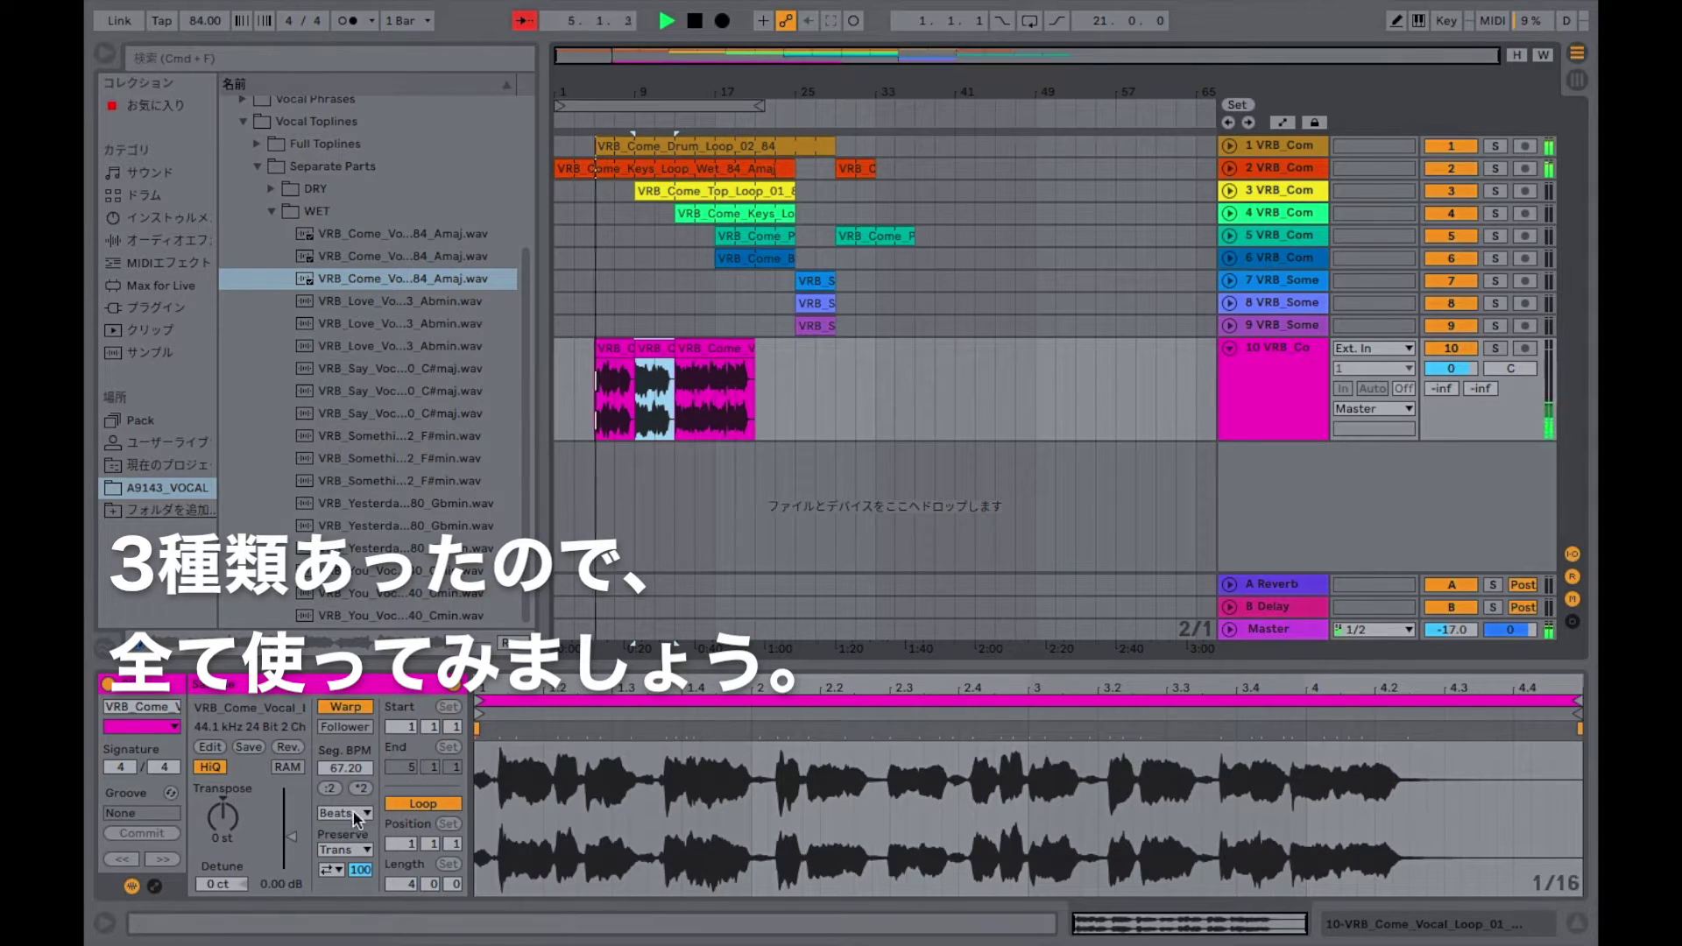
{"action": "left_click", "coordinate": [355, 814]}
{"action": "left_click", "coordinate": [362, 920]}
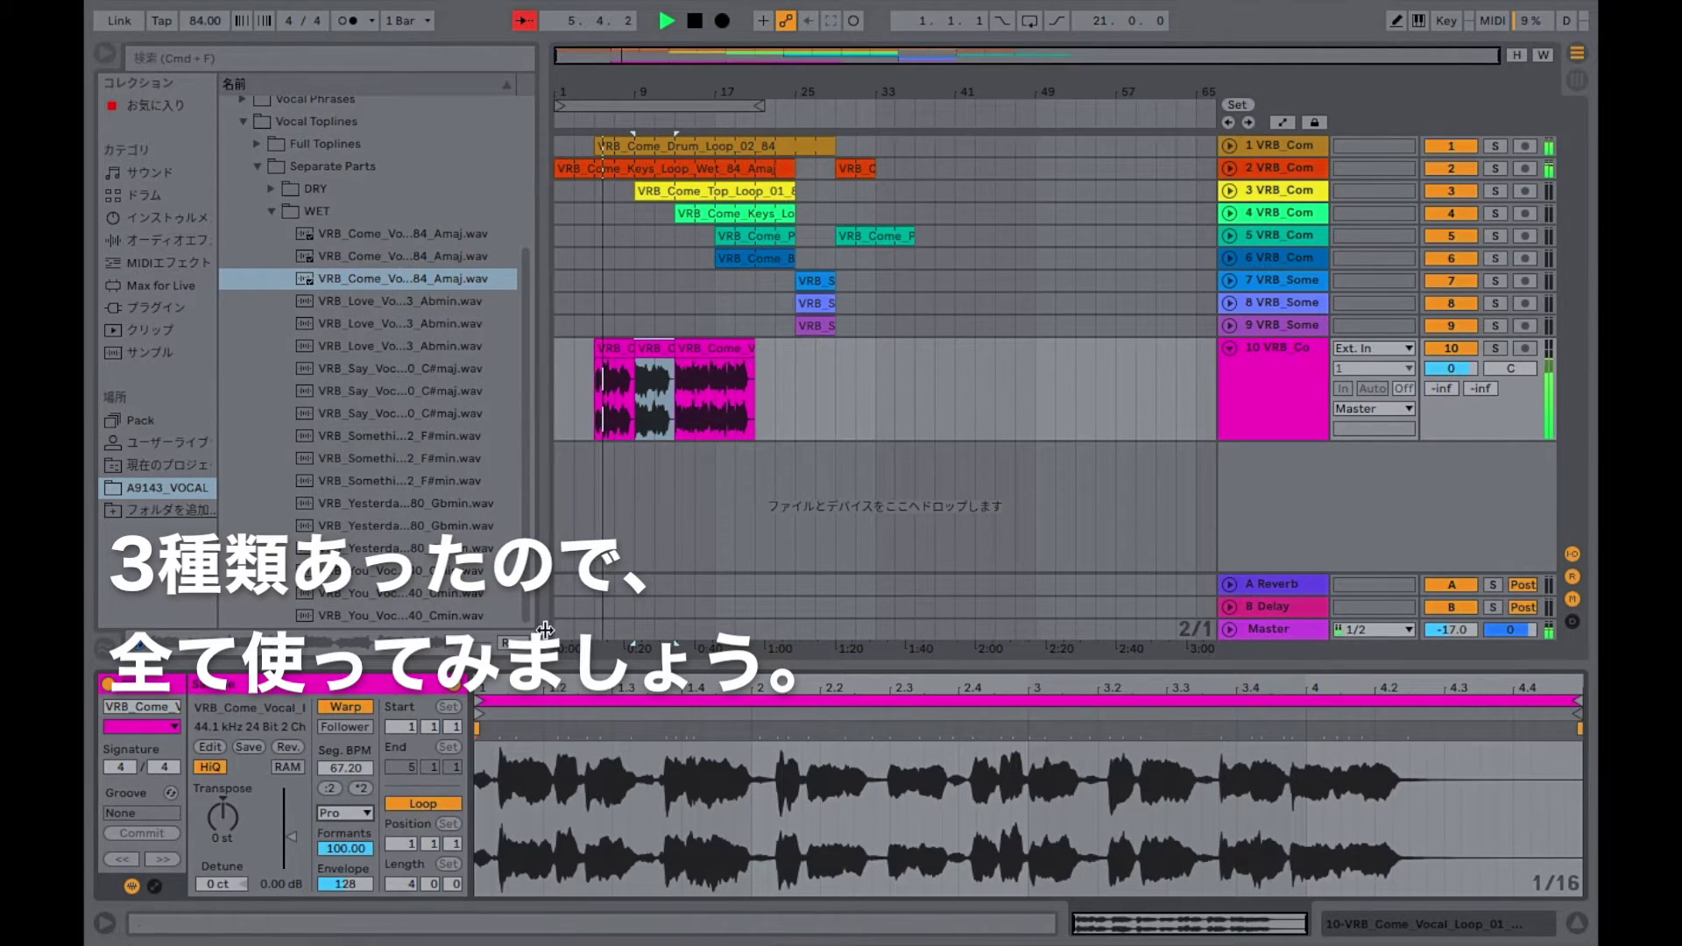
{"action": "left_click", "coordinate": [712, 373]}
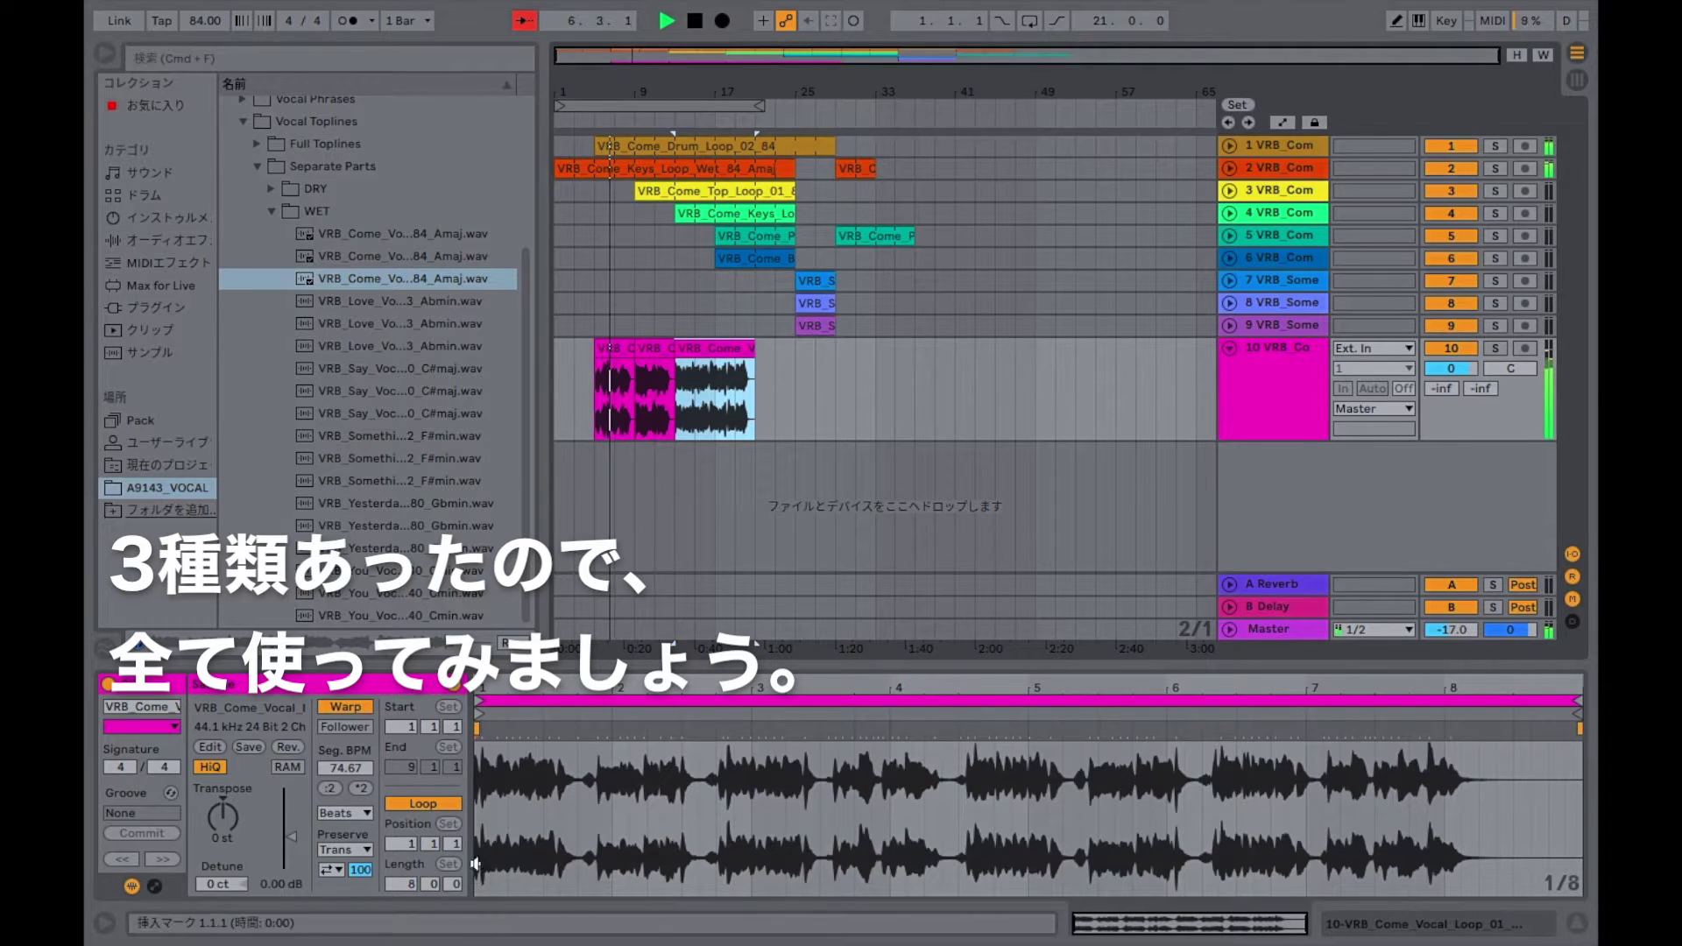
{"action": "left_click", "coordinate": [351, 813]}
{"action": "left_click", "coordinate": [362, 920]}
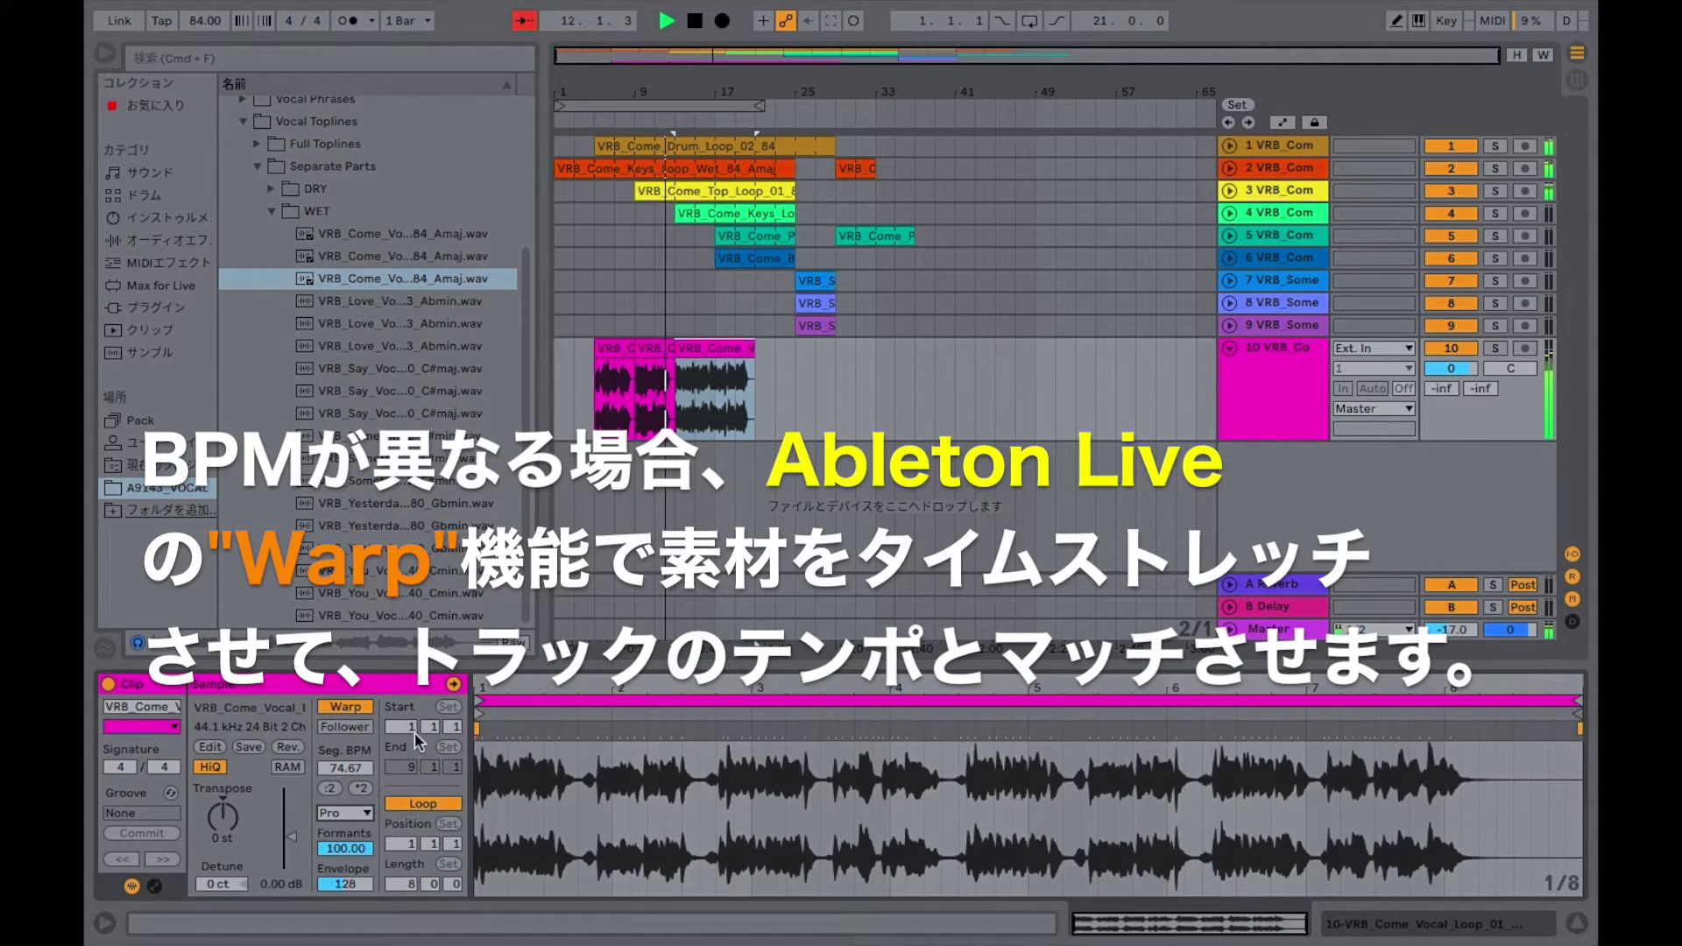
- Try turning off warping for the vocal clip at bar 13, and check the Warp settings of the clips at bars 5 and 9
{"action": "left_click", "coordinate": [346, 707]}
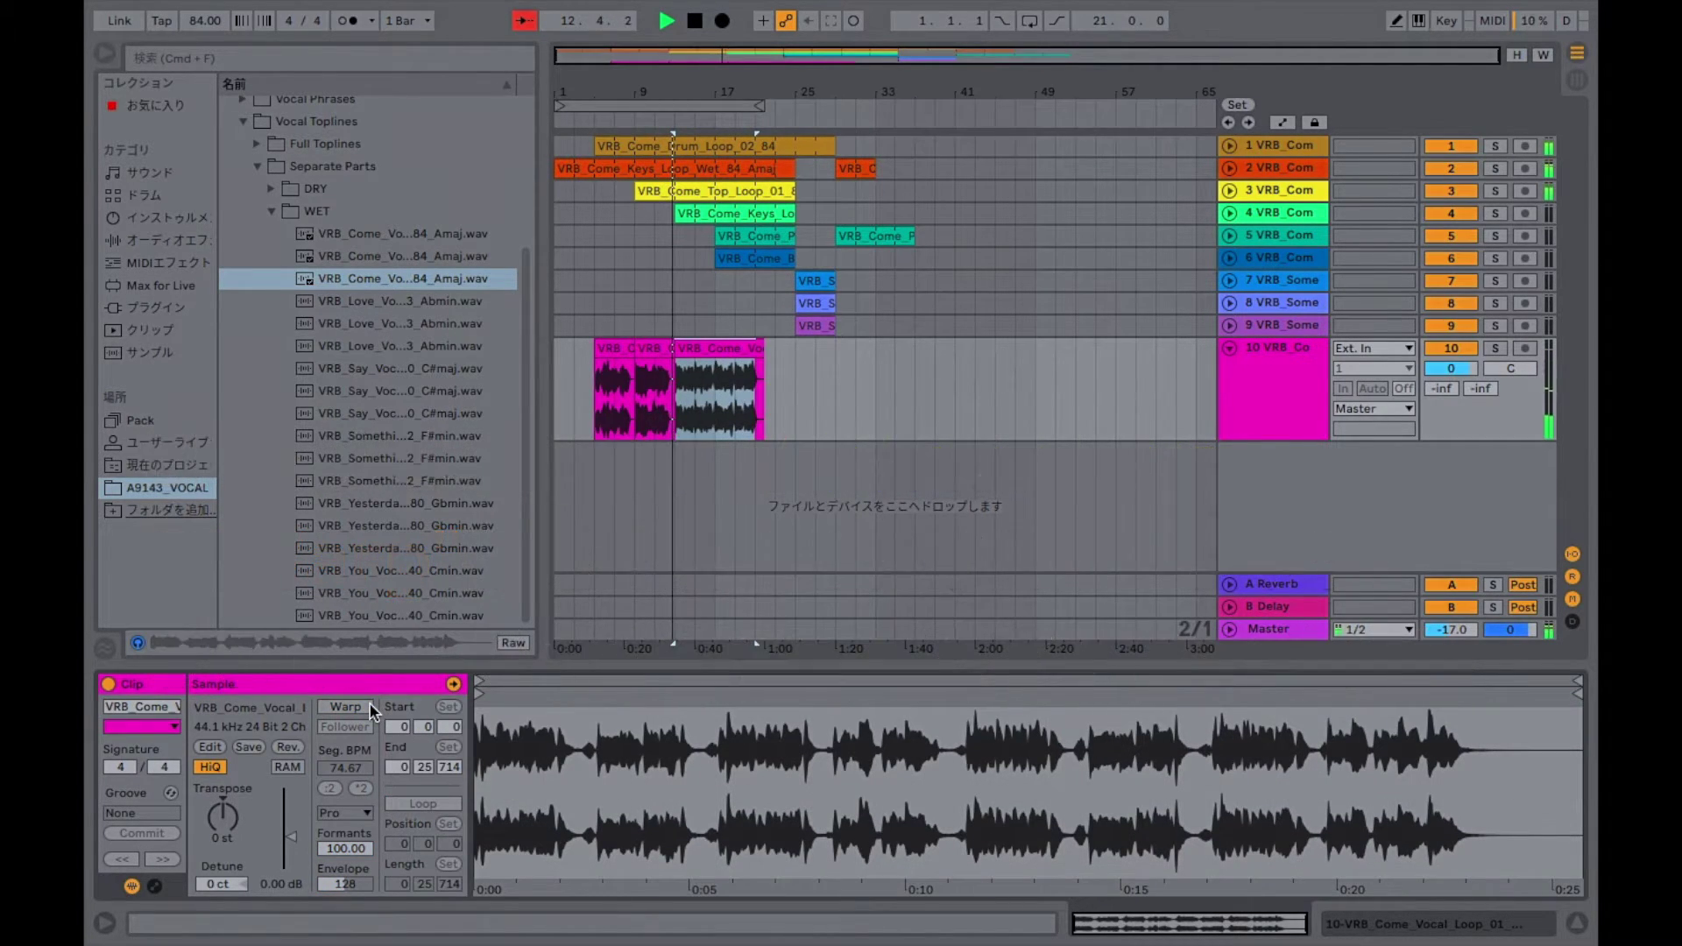
{"action": "left_click", "coordinate": [674, 374]}
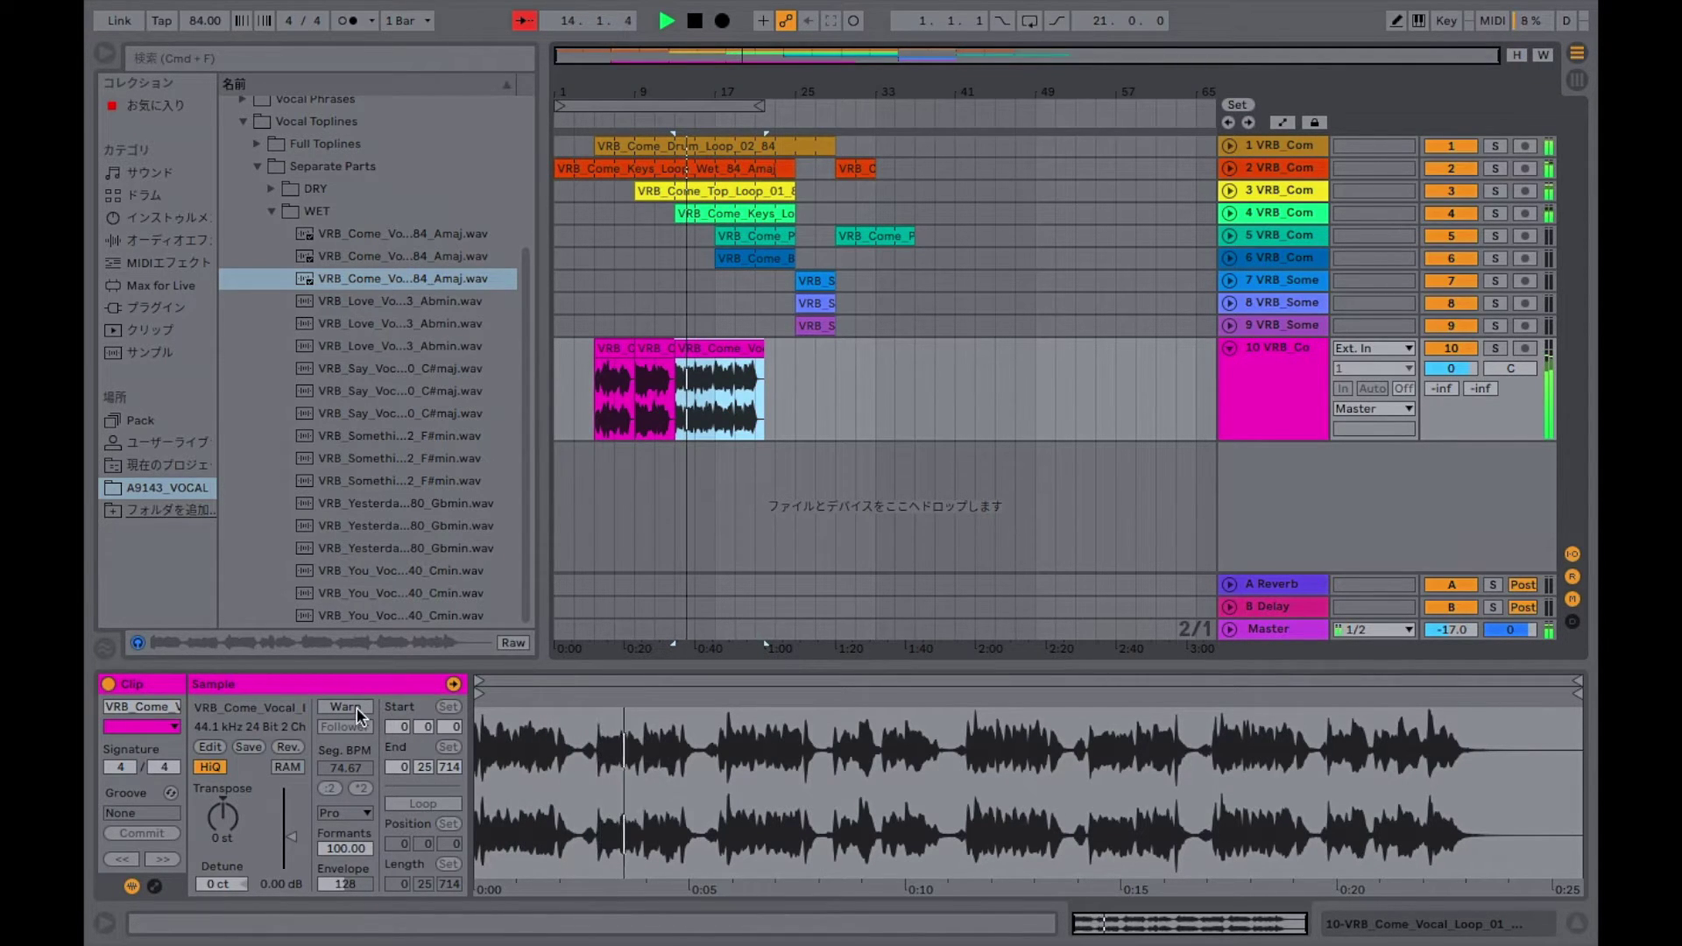
{"action": "left_click", "coordinate": [628, 355]}
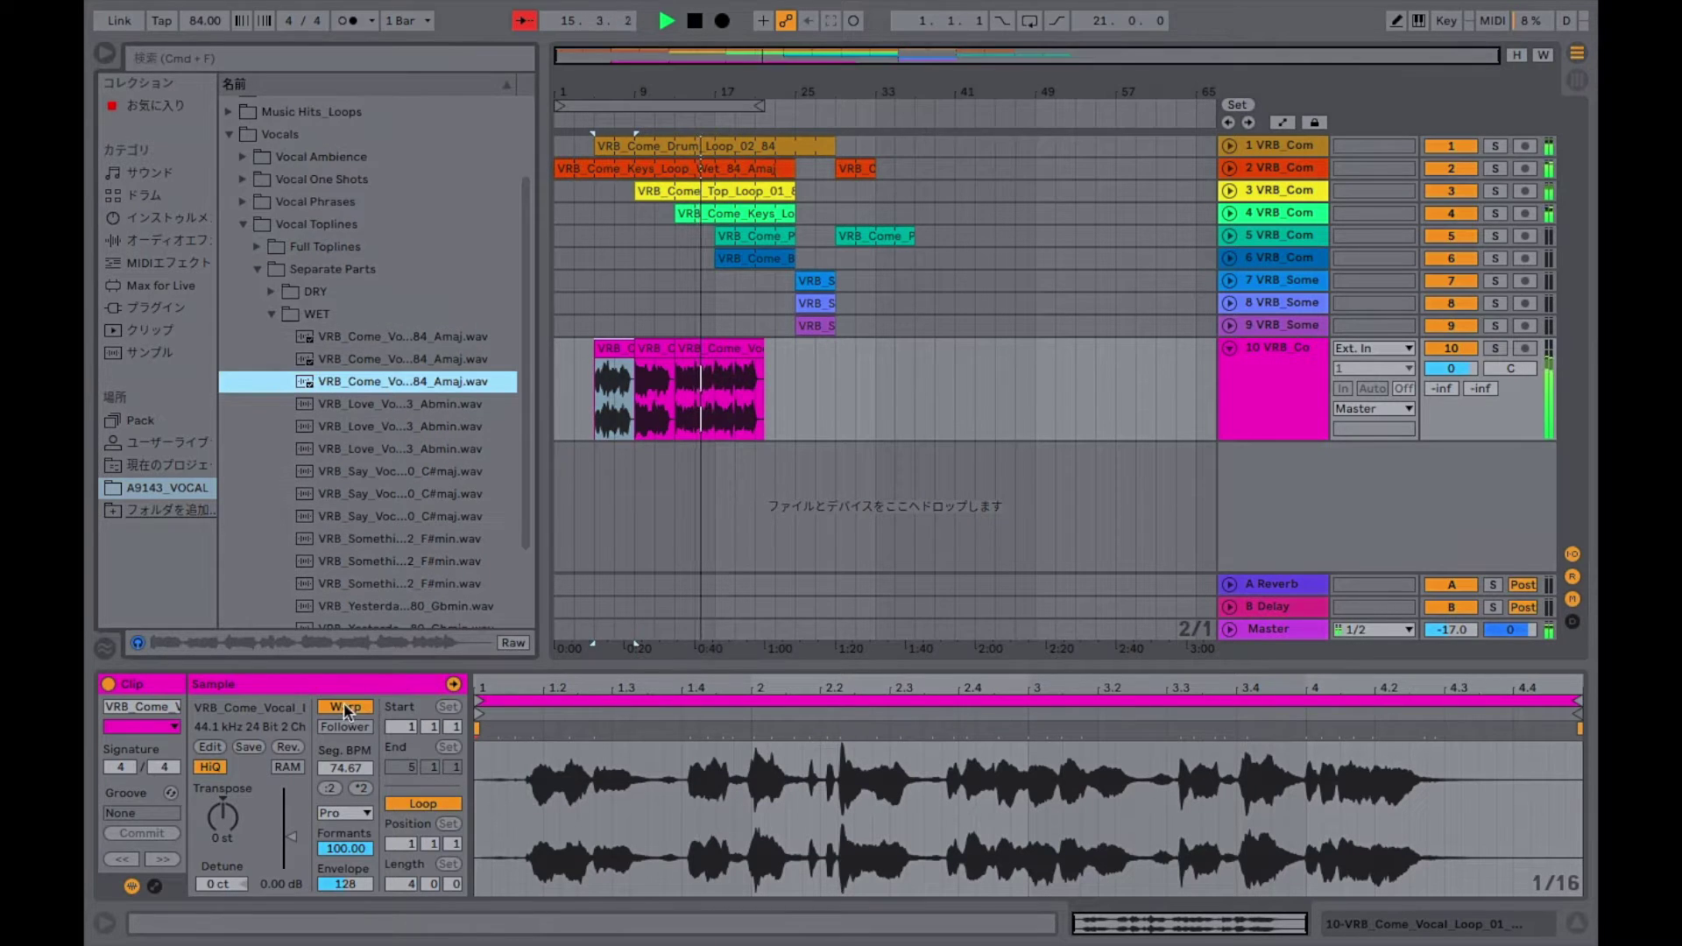
{"action": "left_click", "coordinate": [650, 355]}
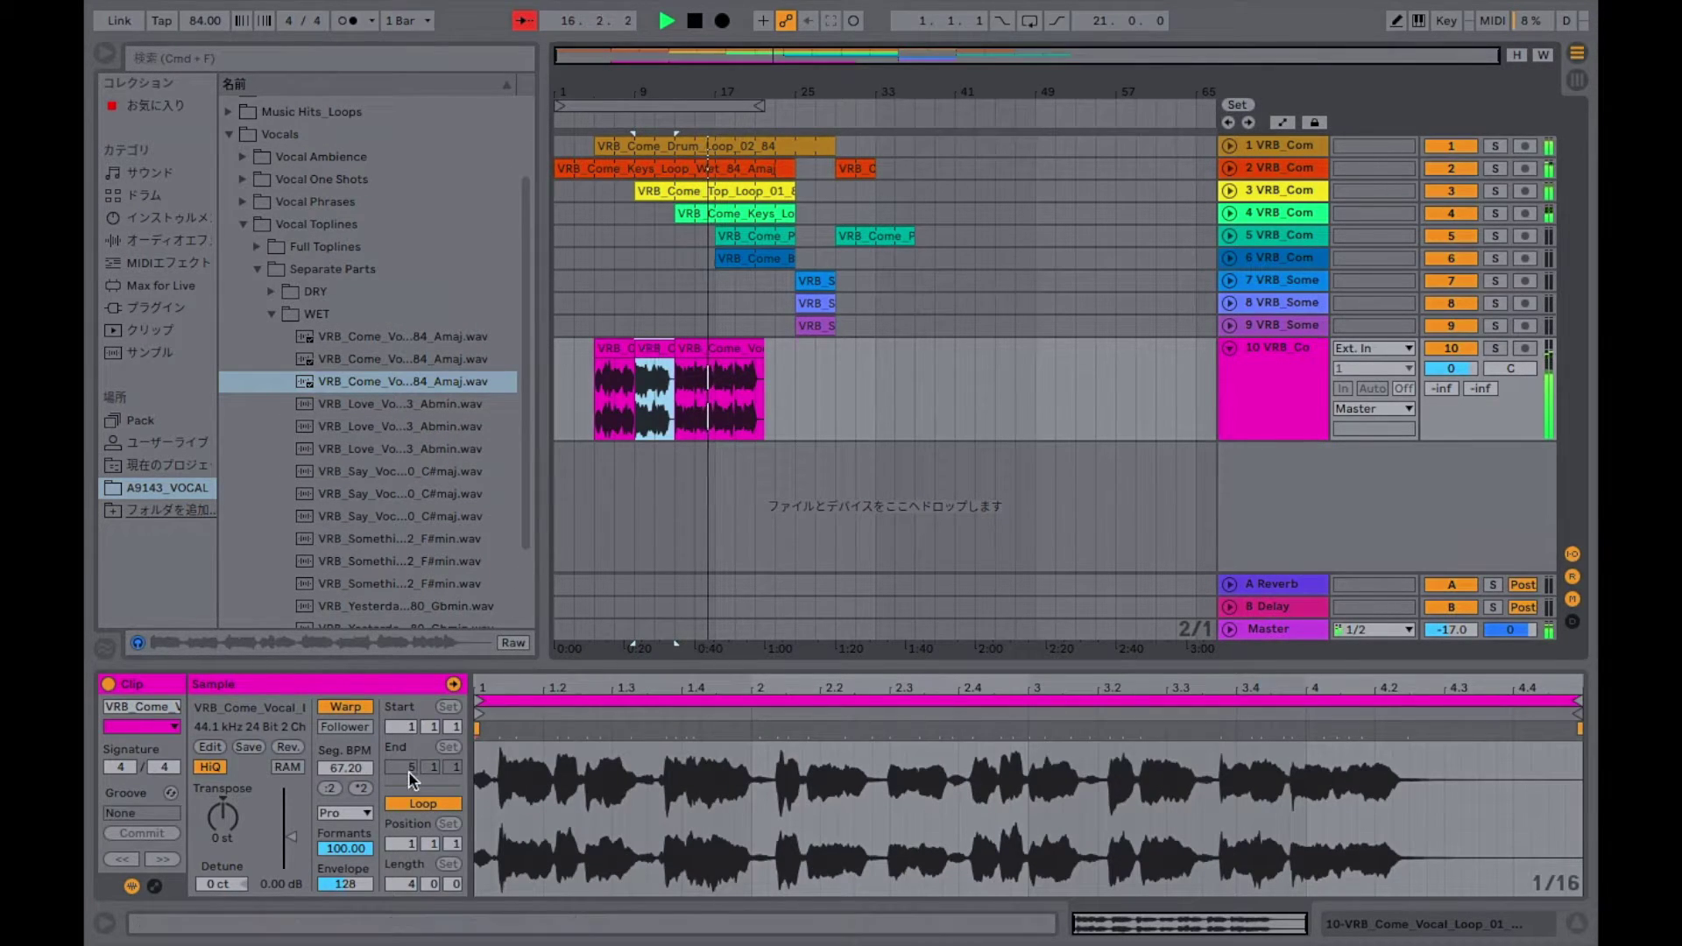
{"action": "left_click", "coordinate": [340, 704]}
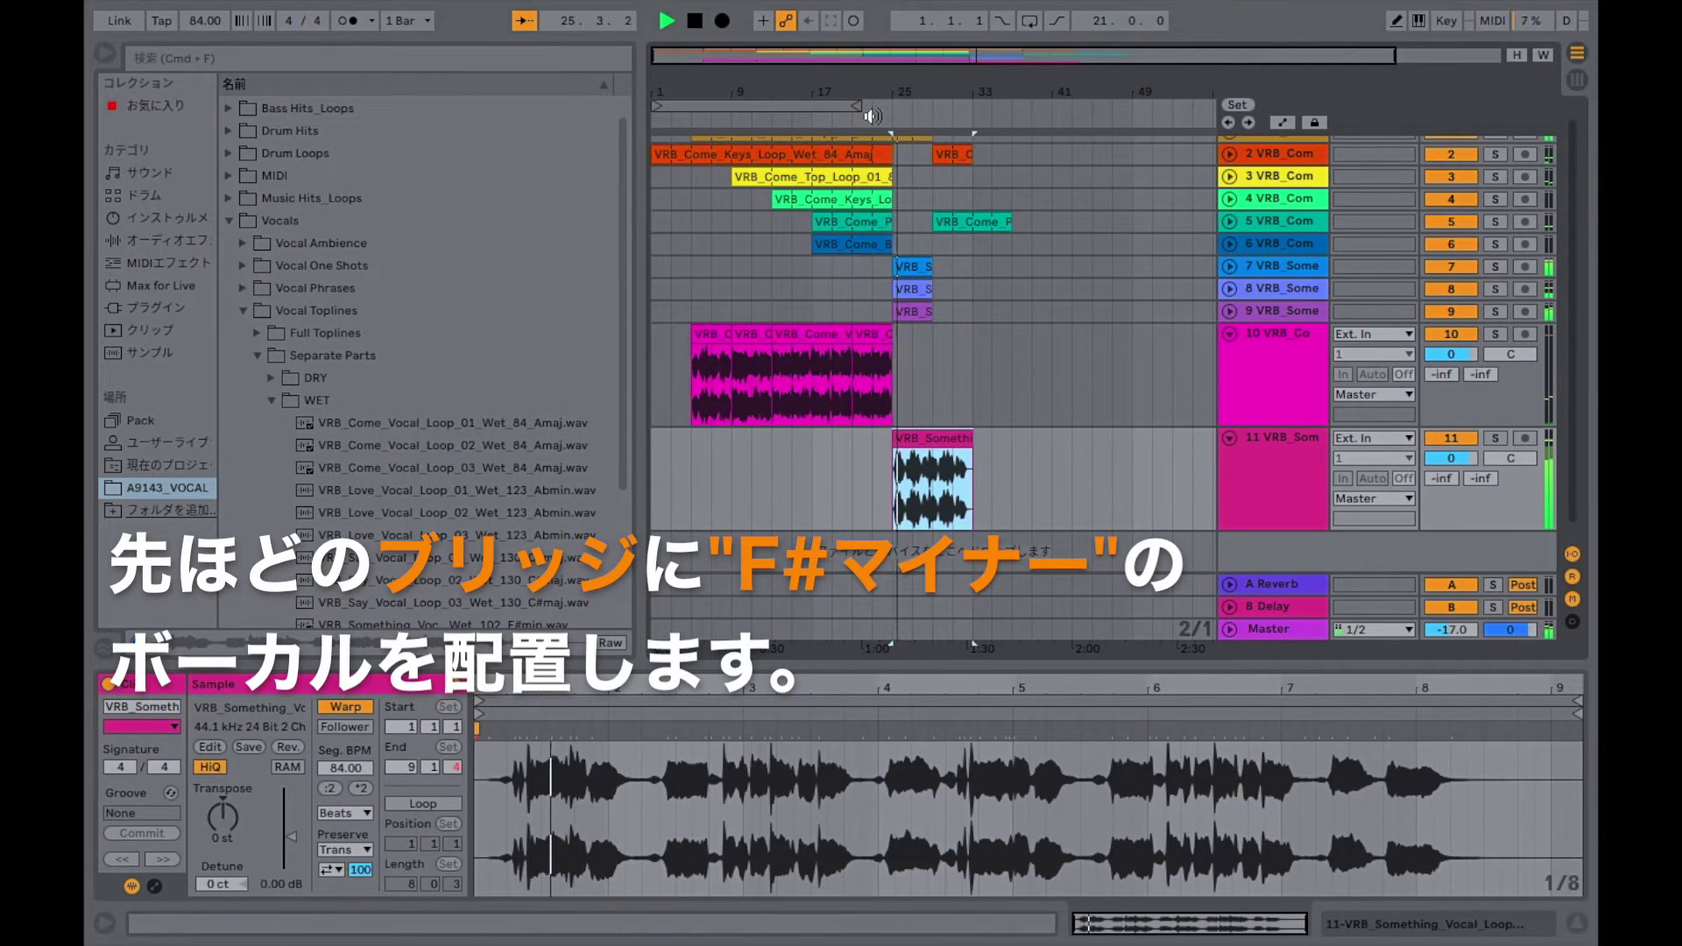
{"action": "scroll", "coordinate": [1052, 353], "scroll_direction": "up", "scroll_amount": 1}
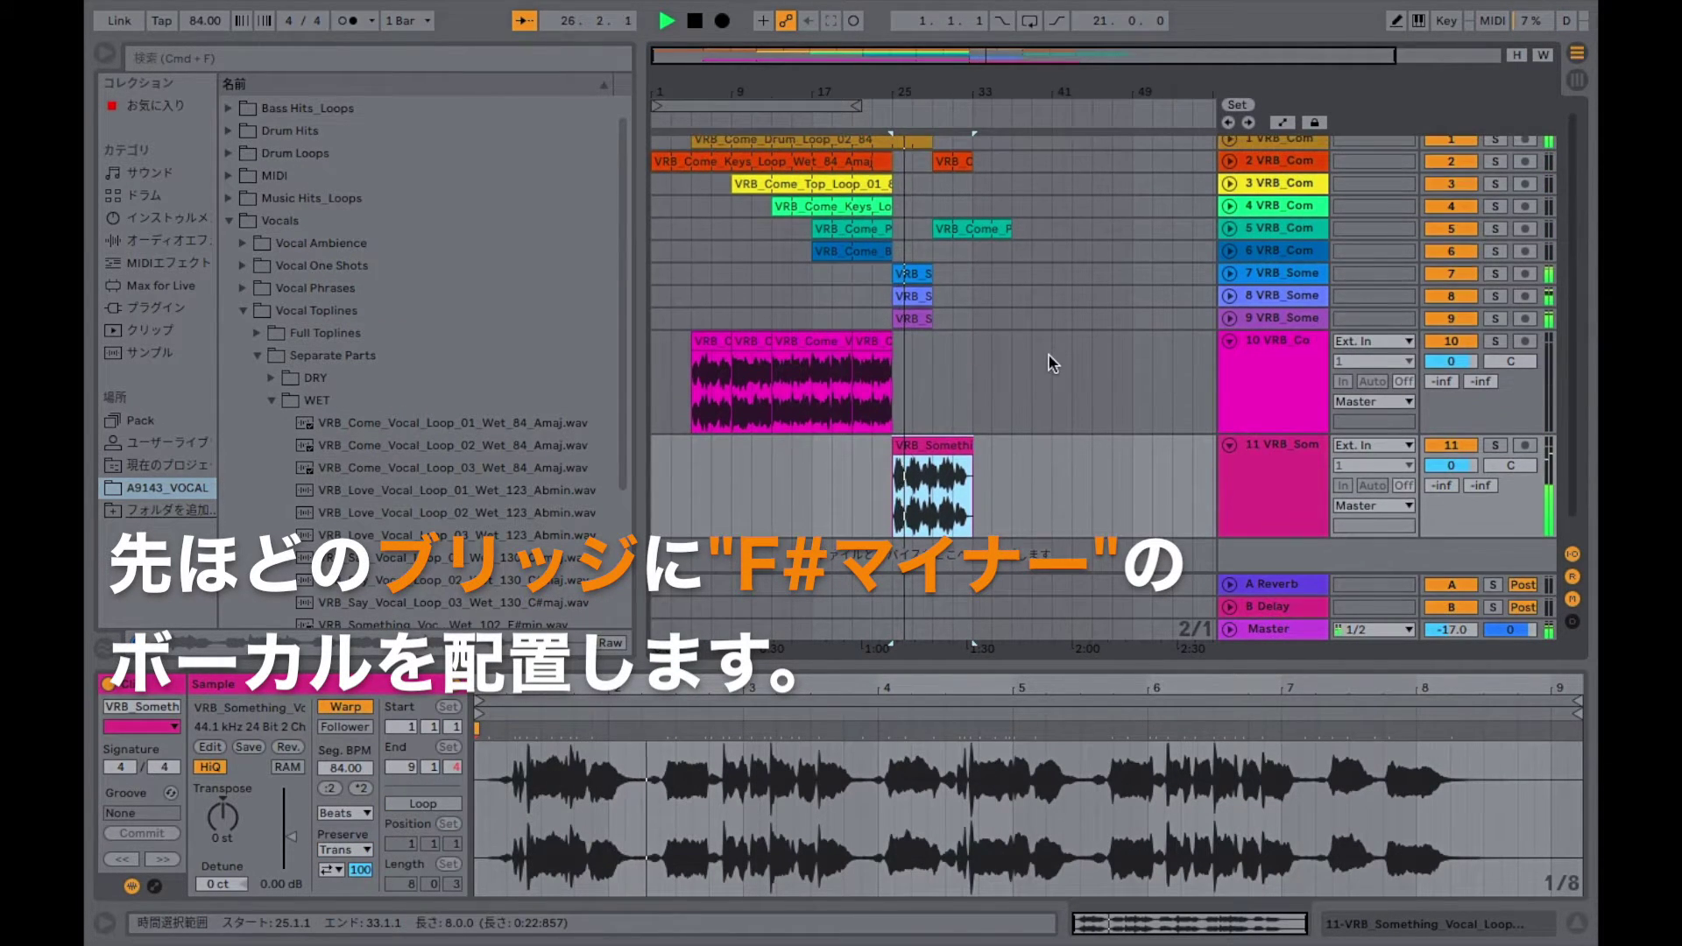
{"action": "scroll", "coordinate": [1050, 355], "scroll_direction": "up", "scroll_amount": 1}
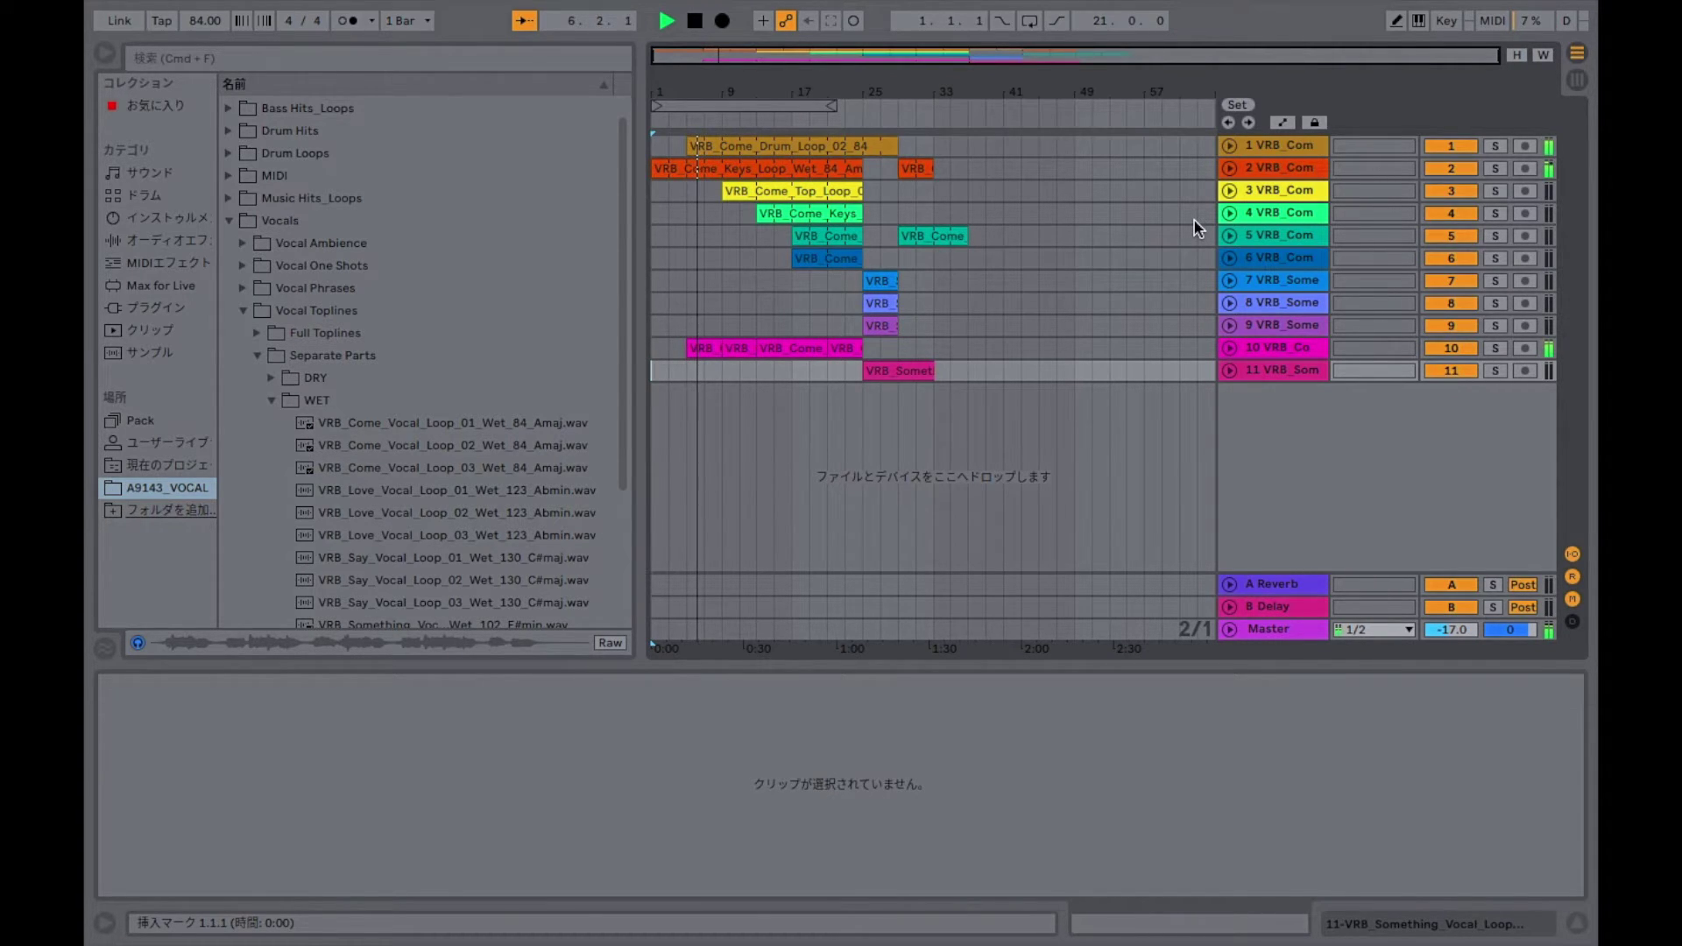
{"action": "left_click", "coordinate": [1229, 146]}
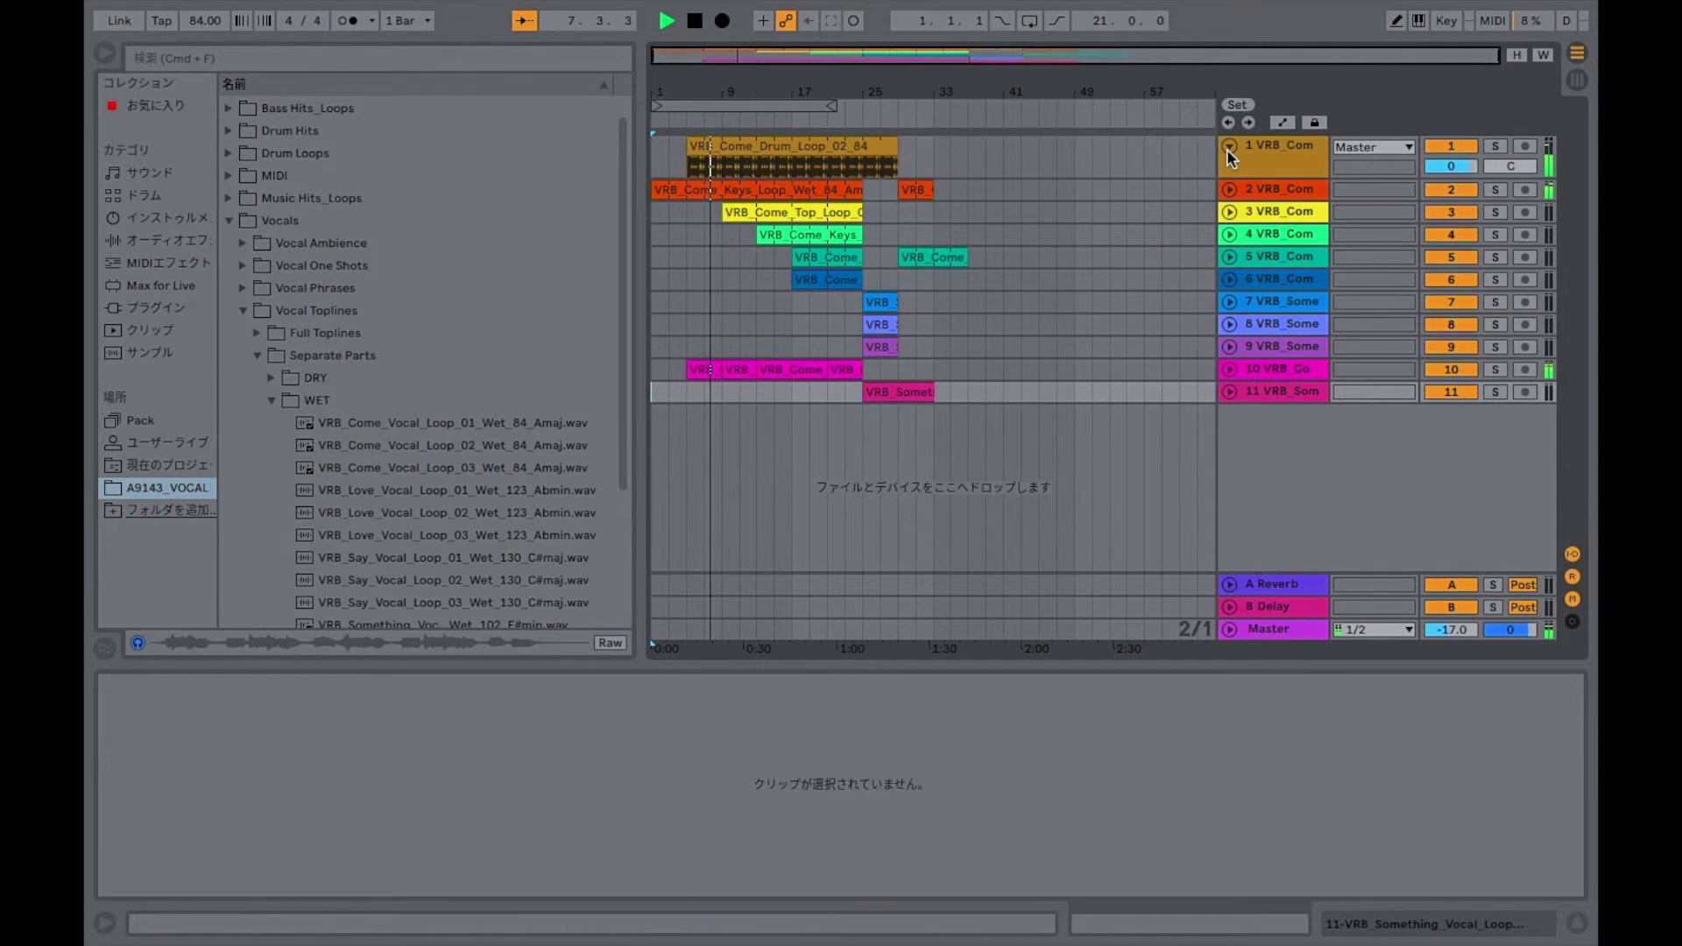
{"action": "left_click", "coordinate": [1230, 146]}
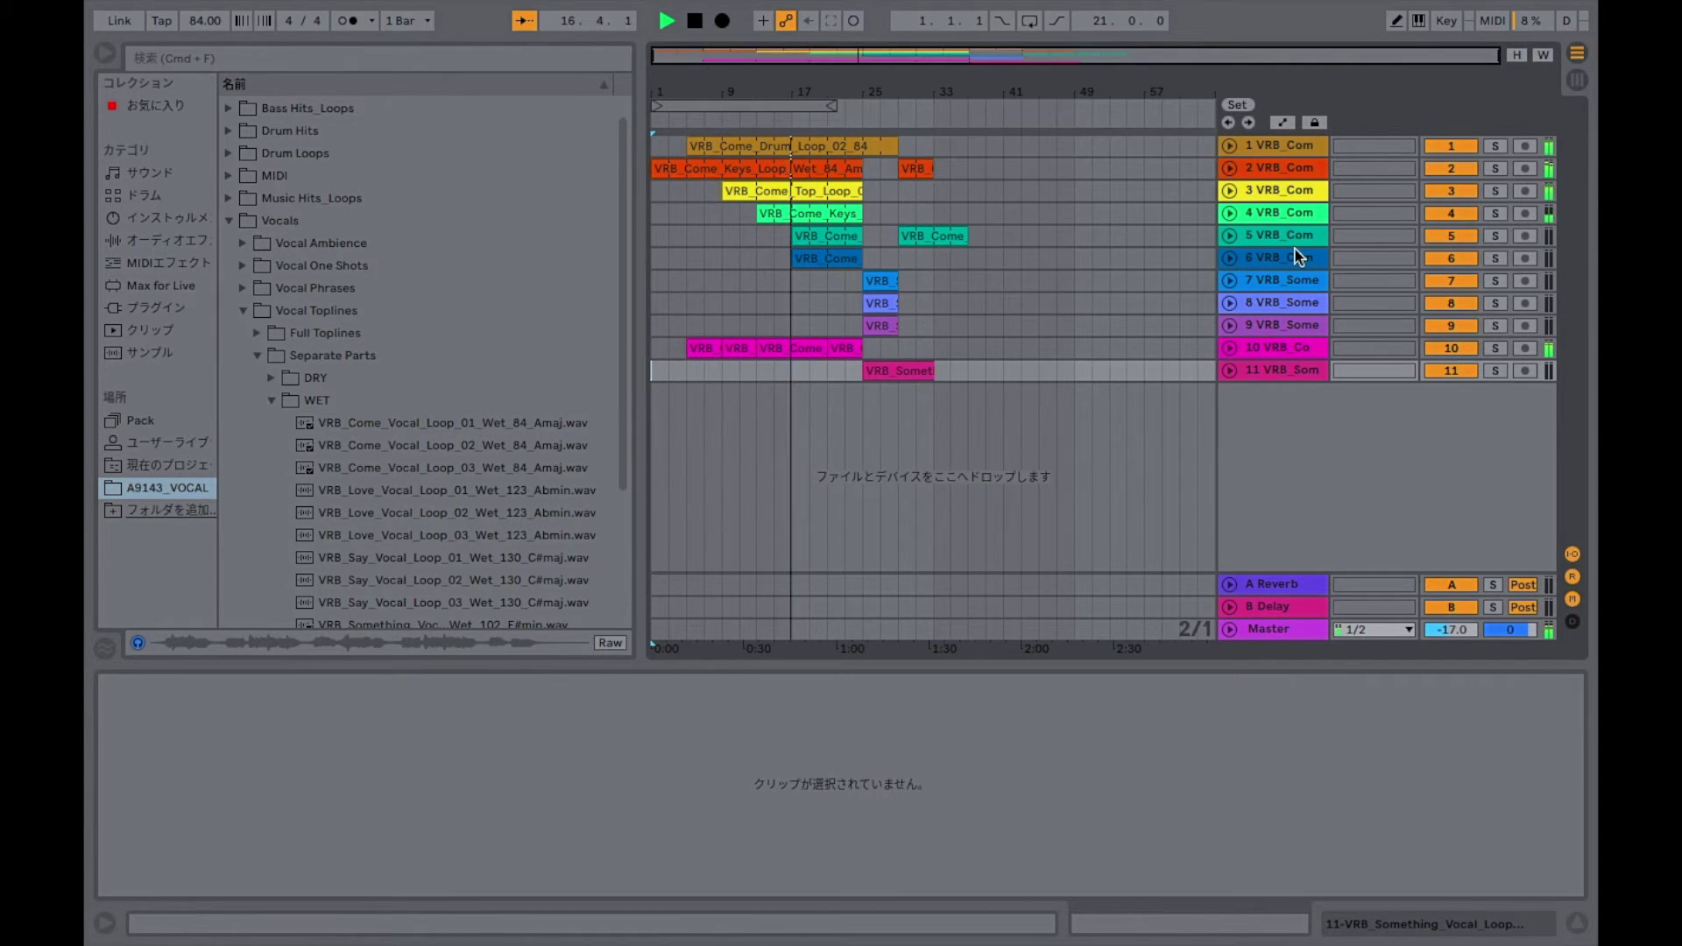
{"action": "left_click", "coordinate": [1230, 146]}
{"action": "left_click", "coordinate": [1230, 146]}
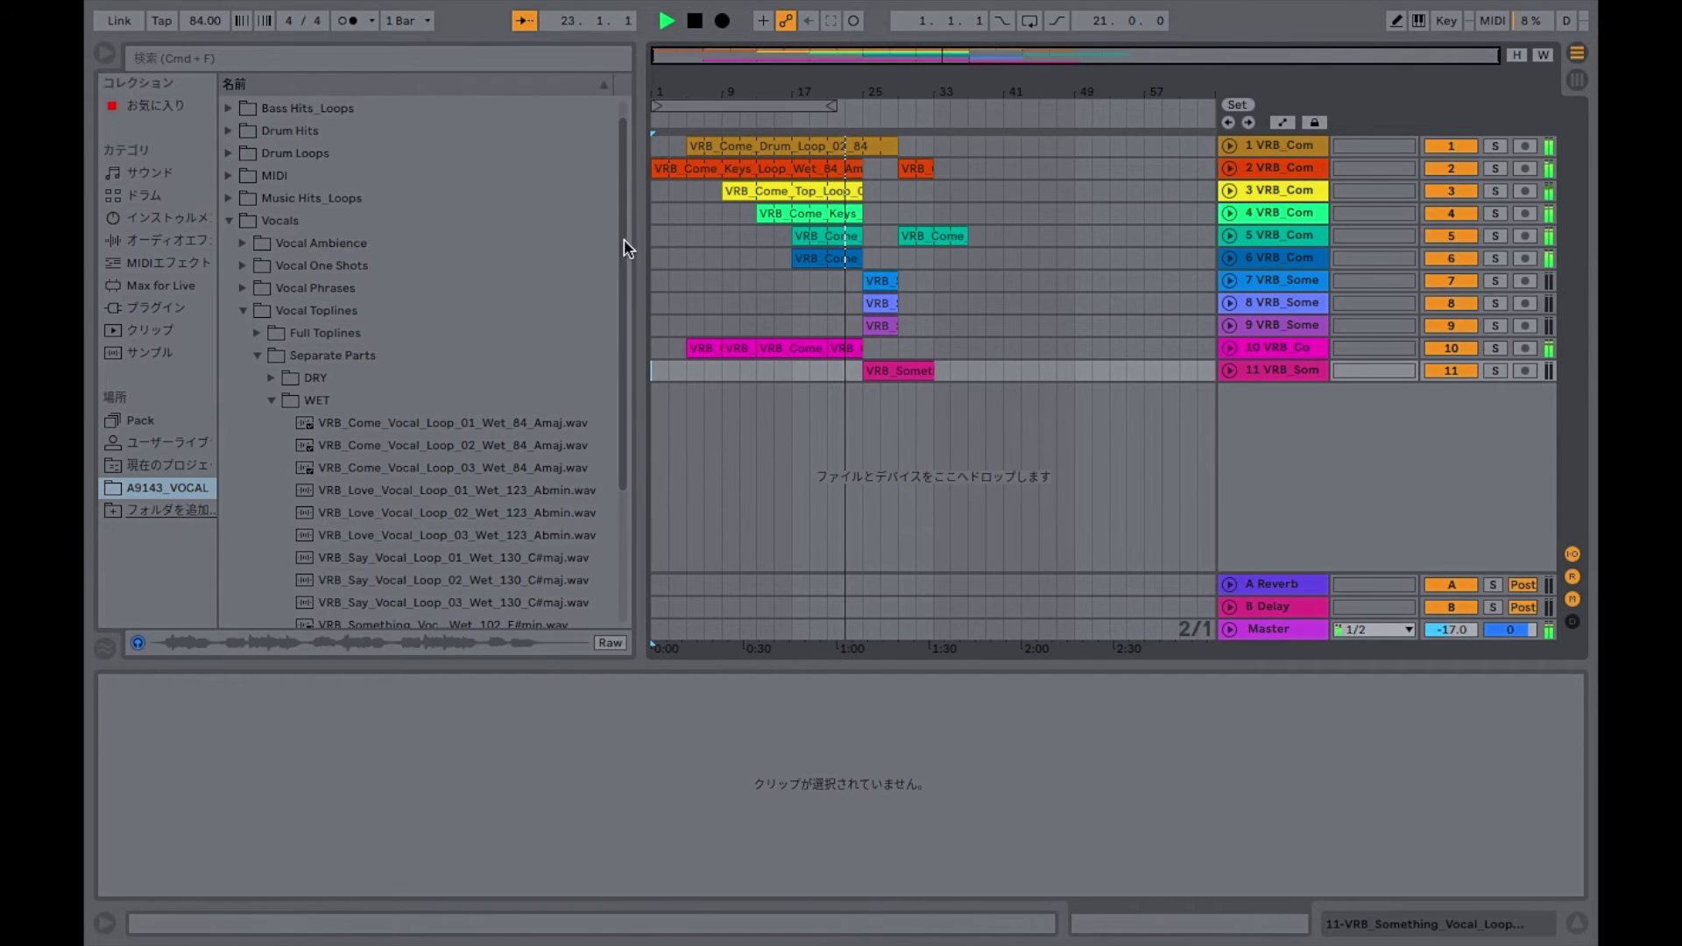
- Narrow the browser to widen the arrangement, and unfold all eleven audio tracks together
{"action": "left_click_drag", "start_coordinate": [640, 237], "coordinate": [427, 230]}
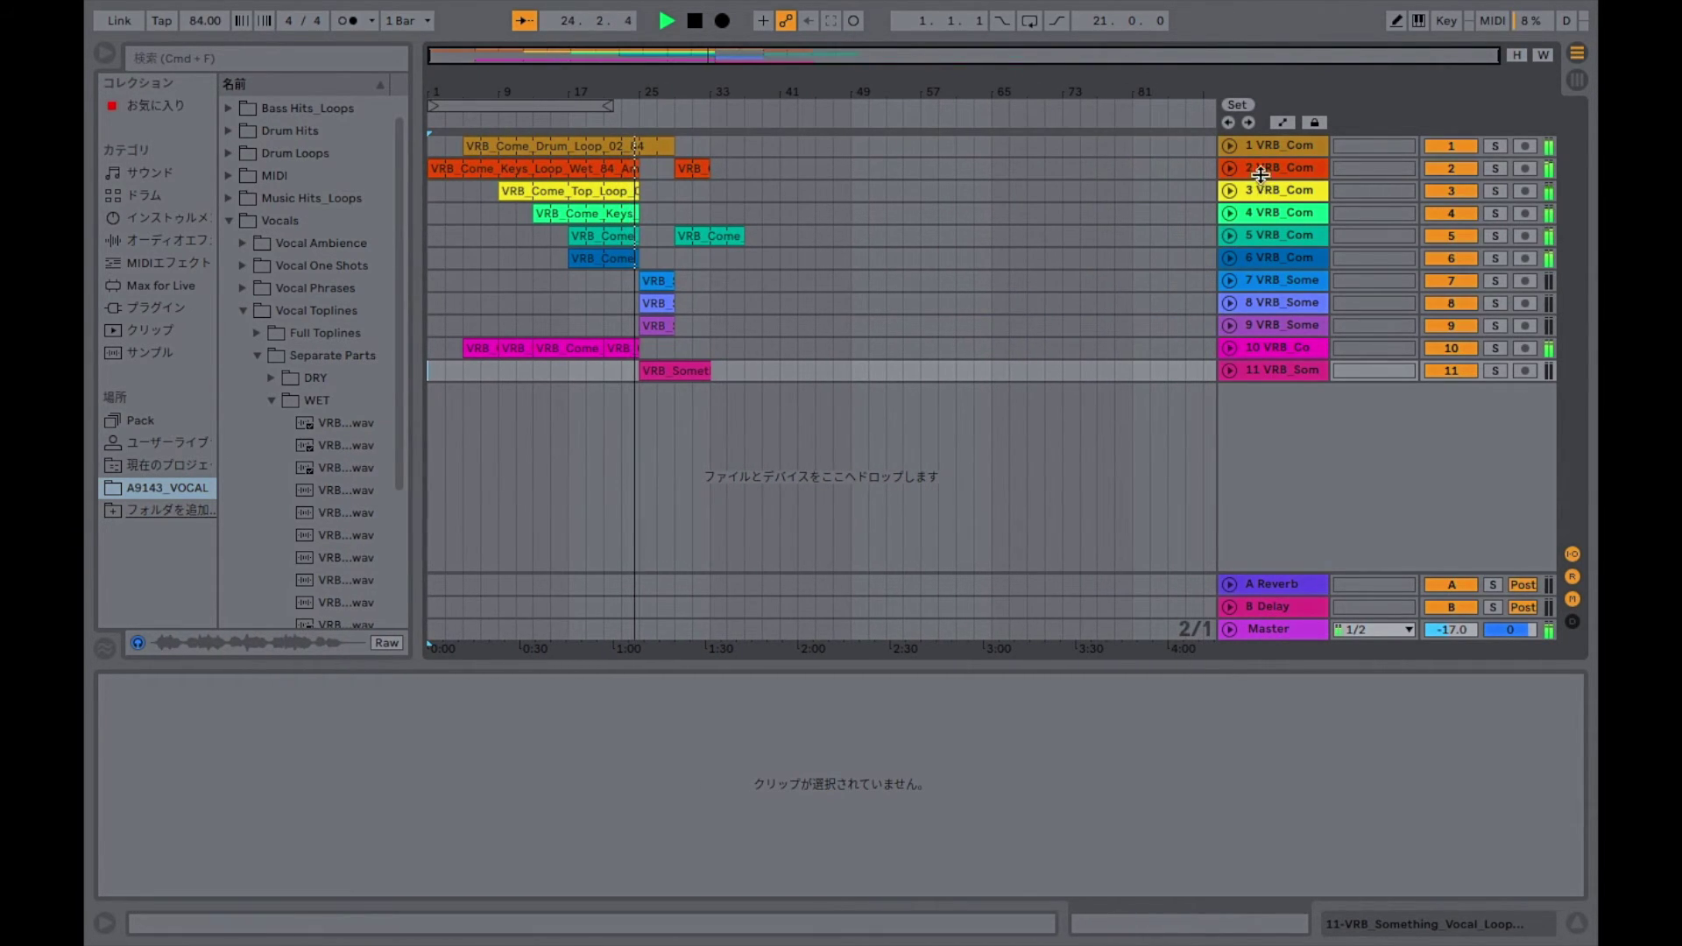
{"action": "left_click", "coordinate": [1260, 143]}
{"action": "left_click", "coordinate": [1288, 379], "text": "shift"}
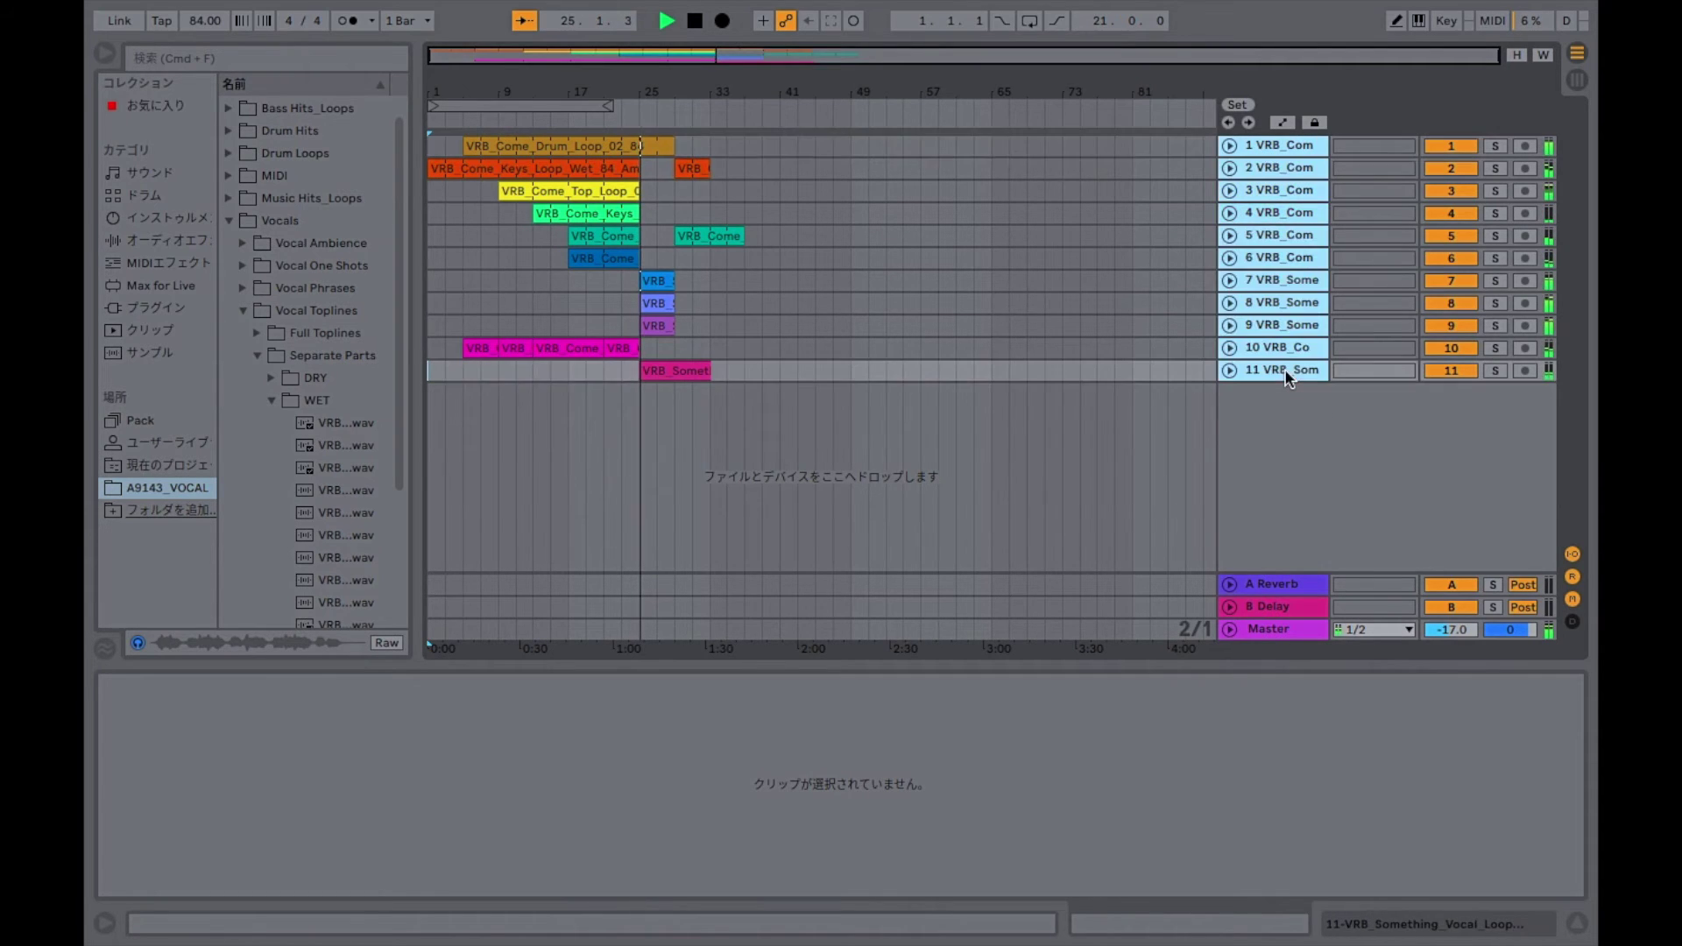
{"action": "left_click", "coordinate": [1229, 370]}
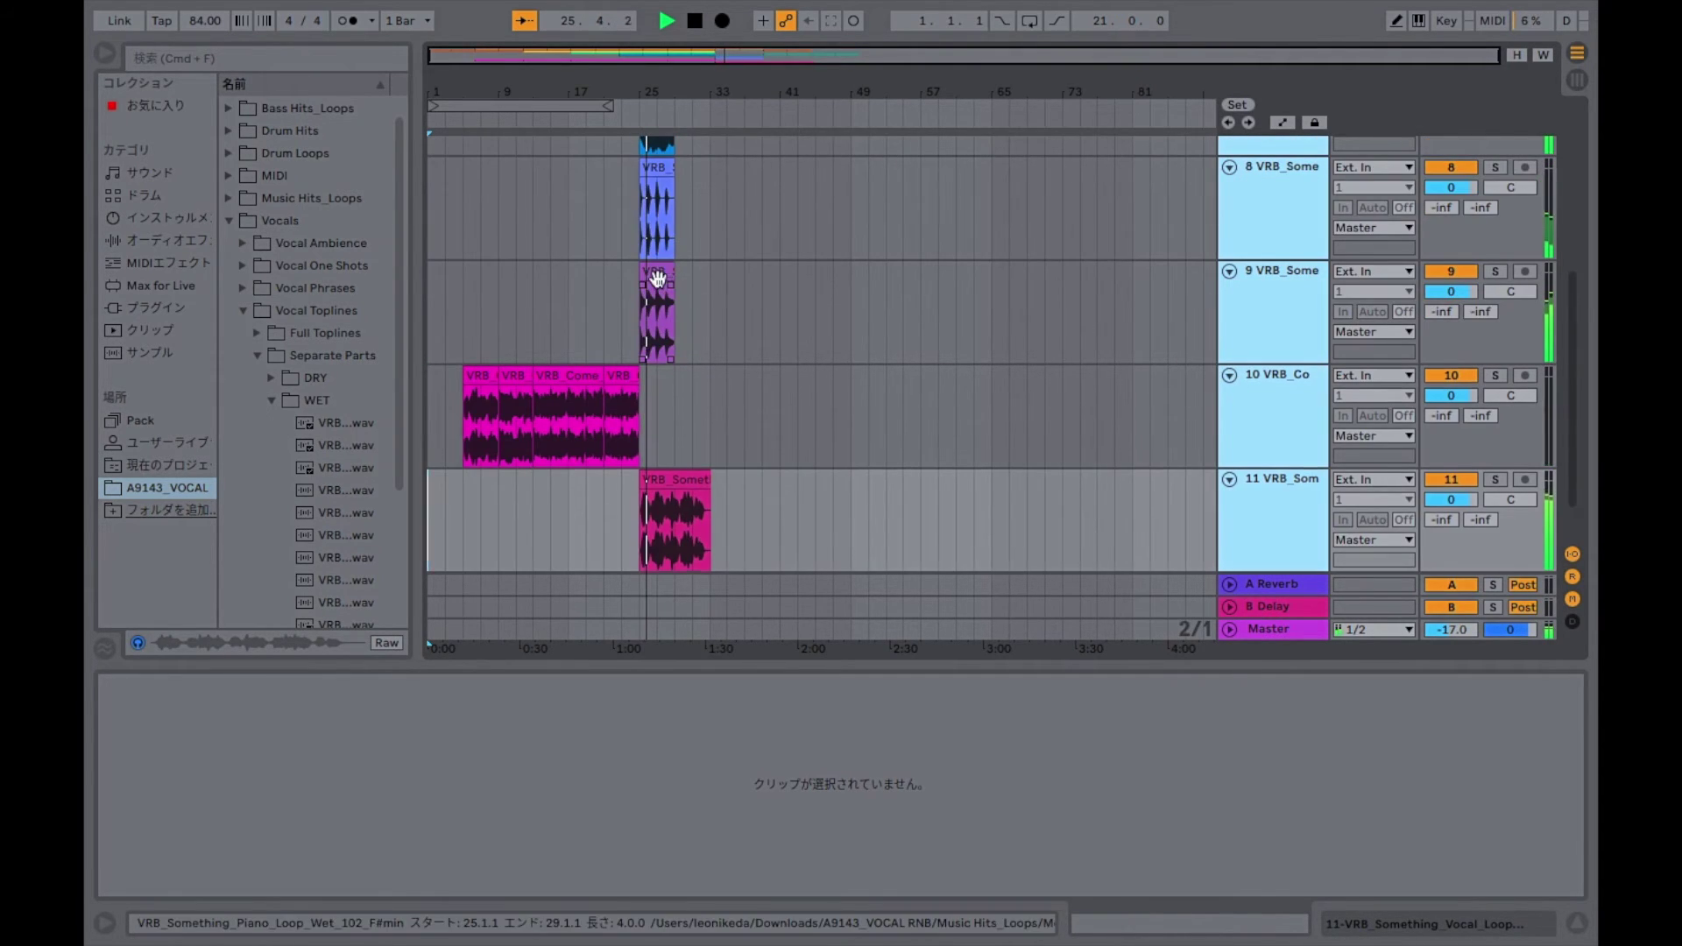
- Review the waveforms on the unfolded tracks from the drum loop to the bridge vocal, and fold all eleven tracks back
{"action": "scroll", "coordinate": [762, 307], "scroll_direction": "up", "scroll_amount": 5}
{"action": "scroll", "coordinate": [828, 323], "scroll_direction": "up", "scroll_amount": 3}
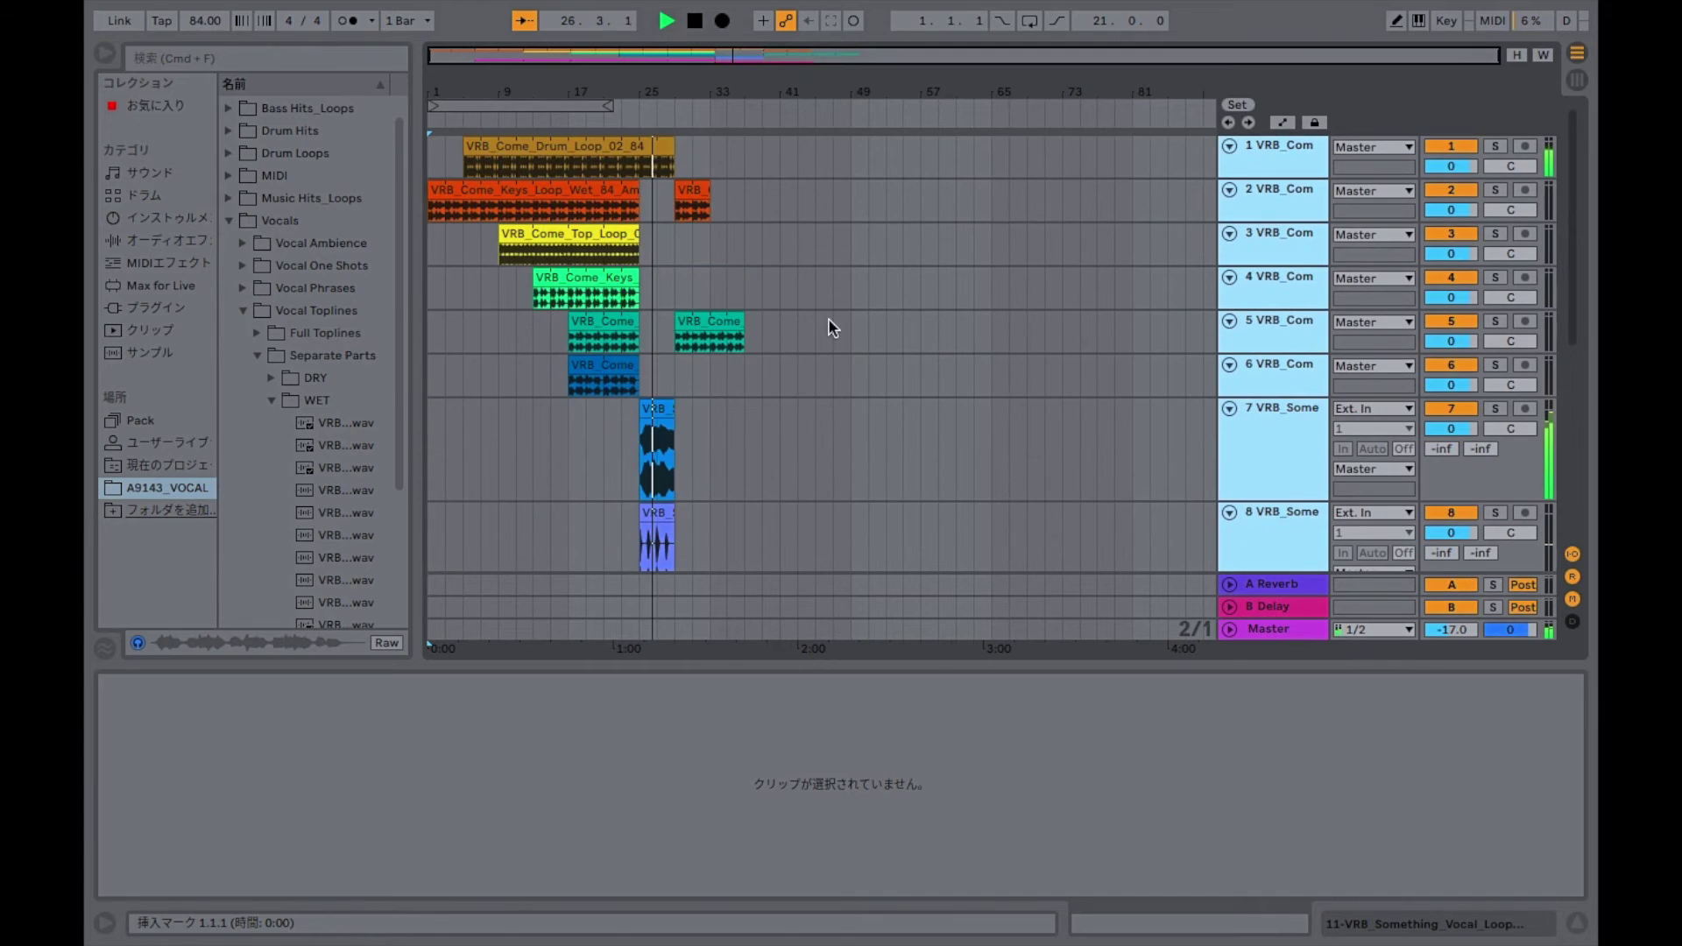
{"action": "scroll", "coordinate": [829, 322], "scroll_direction": "up", "scroll_amount": 1}
{"action": "scroll", "coordinate": [829, 324], "scroll_direction": "down", "scroll_amount": 1}
{"action": "scroll", "coordinate": [833, 327], "scroll_direction": "down", "scroll_amount": 8}
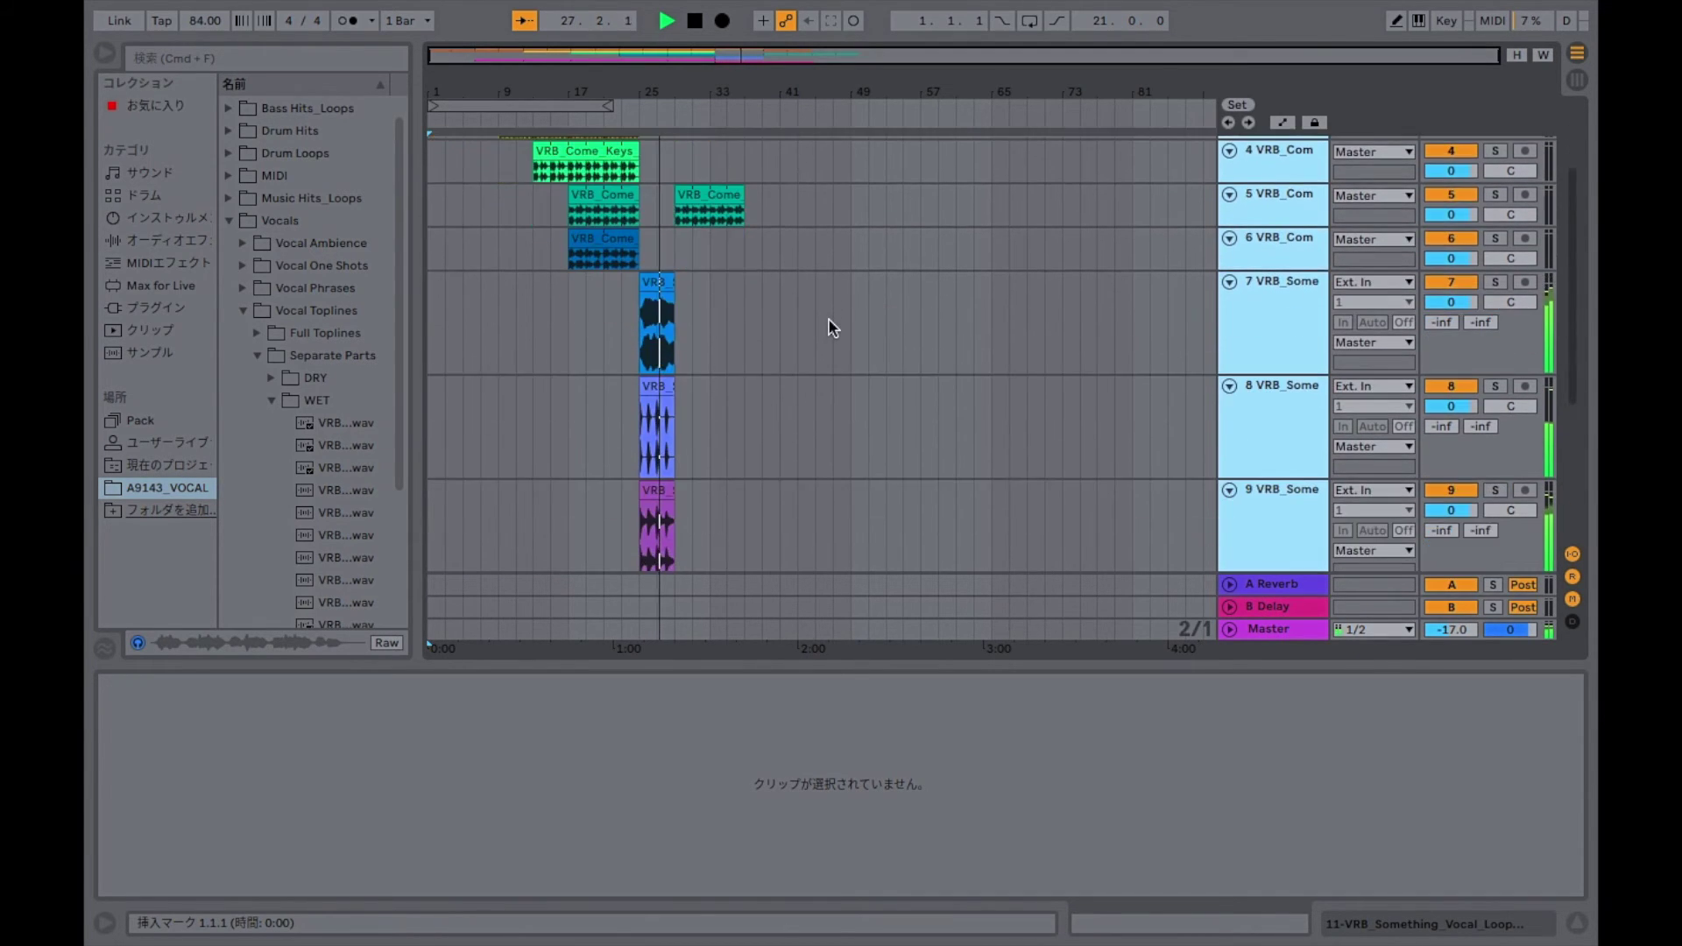
{"action": "scroll", "coordinate": [832, 327], "scroll_direction": "up", "scroll_amount": 9}
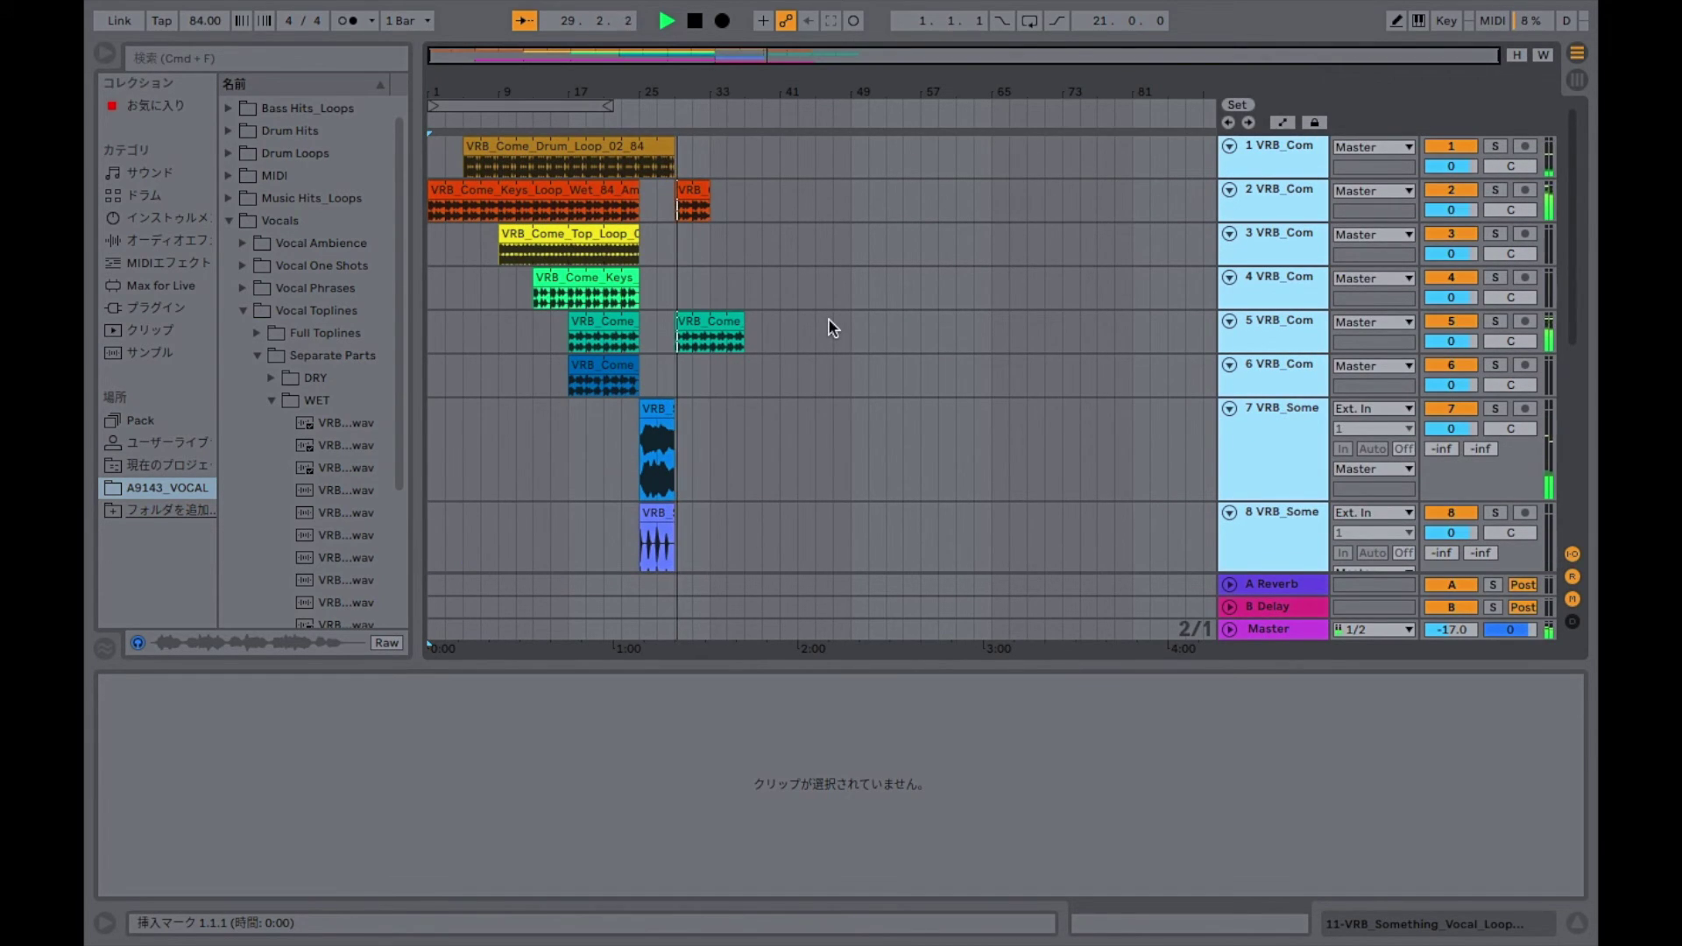
{"action": "scroll", "coordinate": [832, 327], "scroll_direction": "down", "scroll_amount": 1}
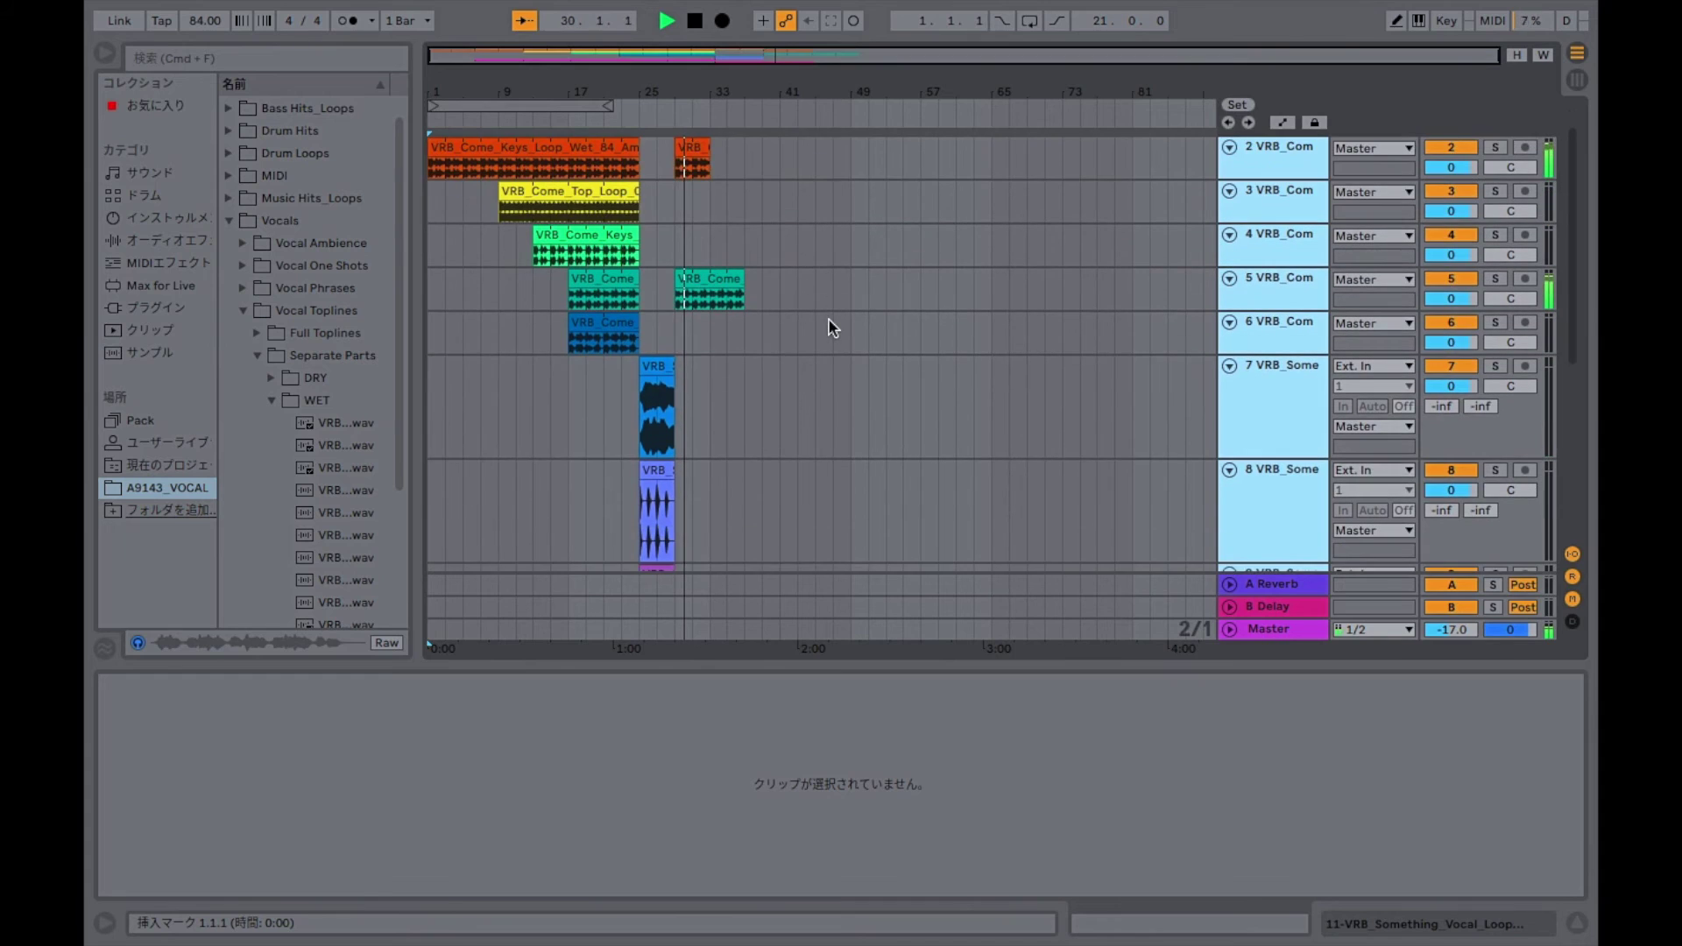
{"action": "scroll", "coordinate": [830, 327], "scroll_direction": "down", "scroll_amount": 8}
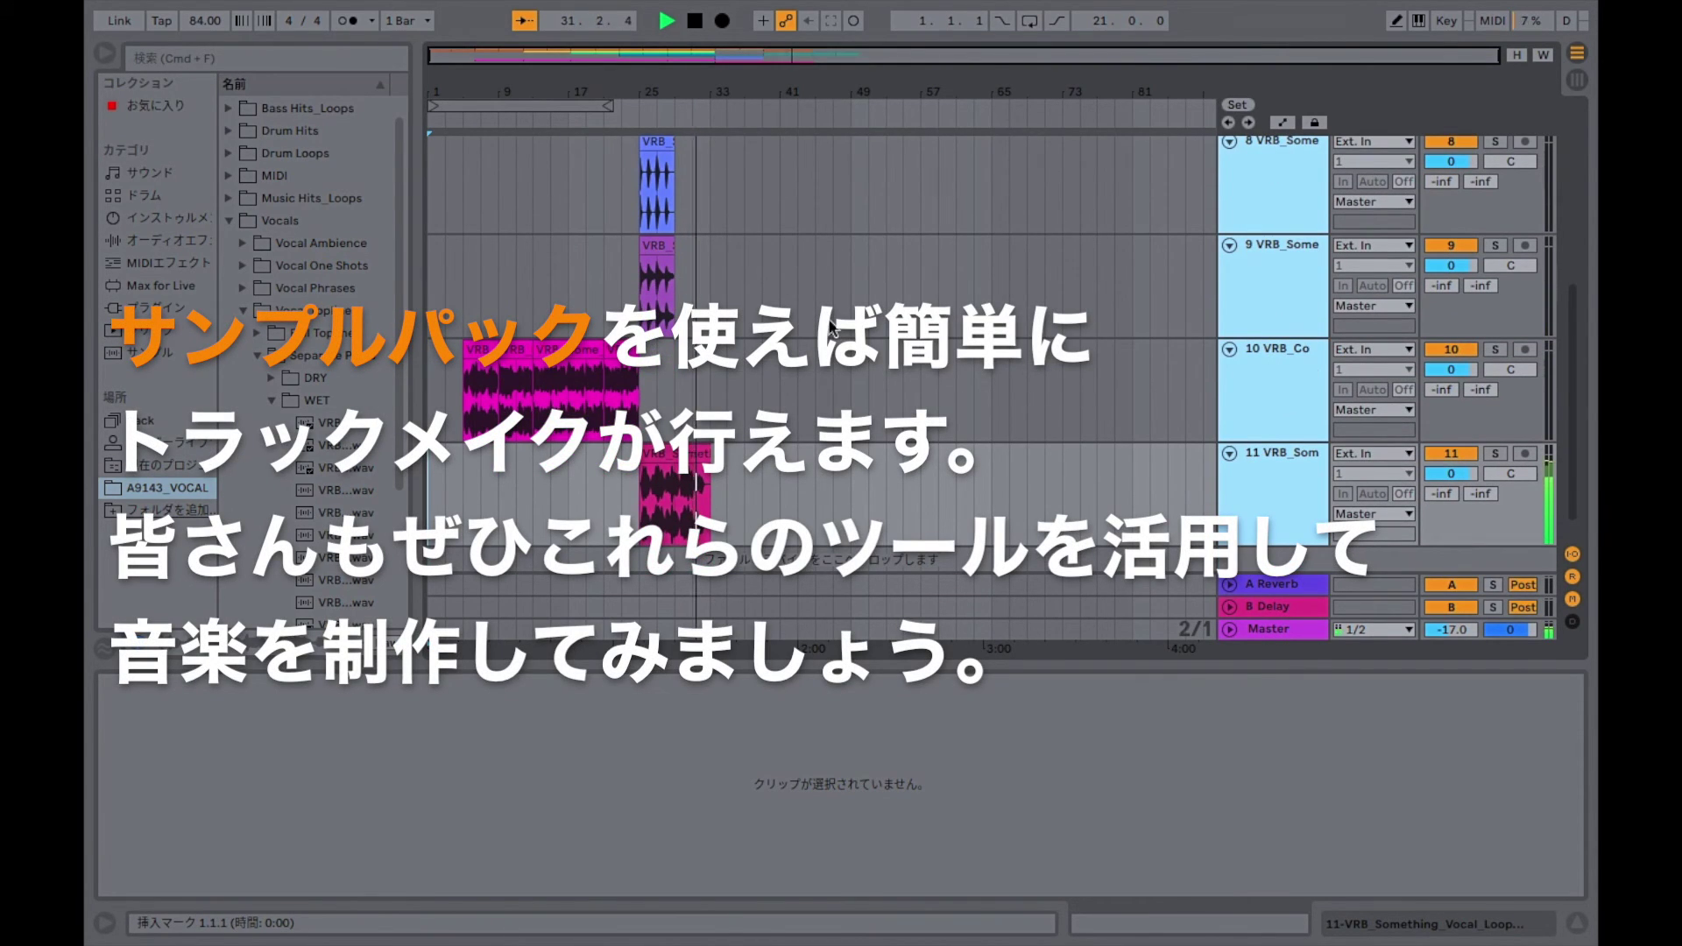
{"action": "scroll", "coordinate": [833, 329], "scroll_direction": "up", "scroll_amount": 8}
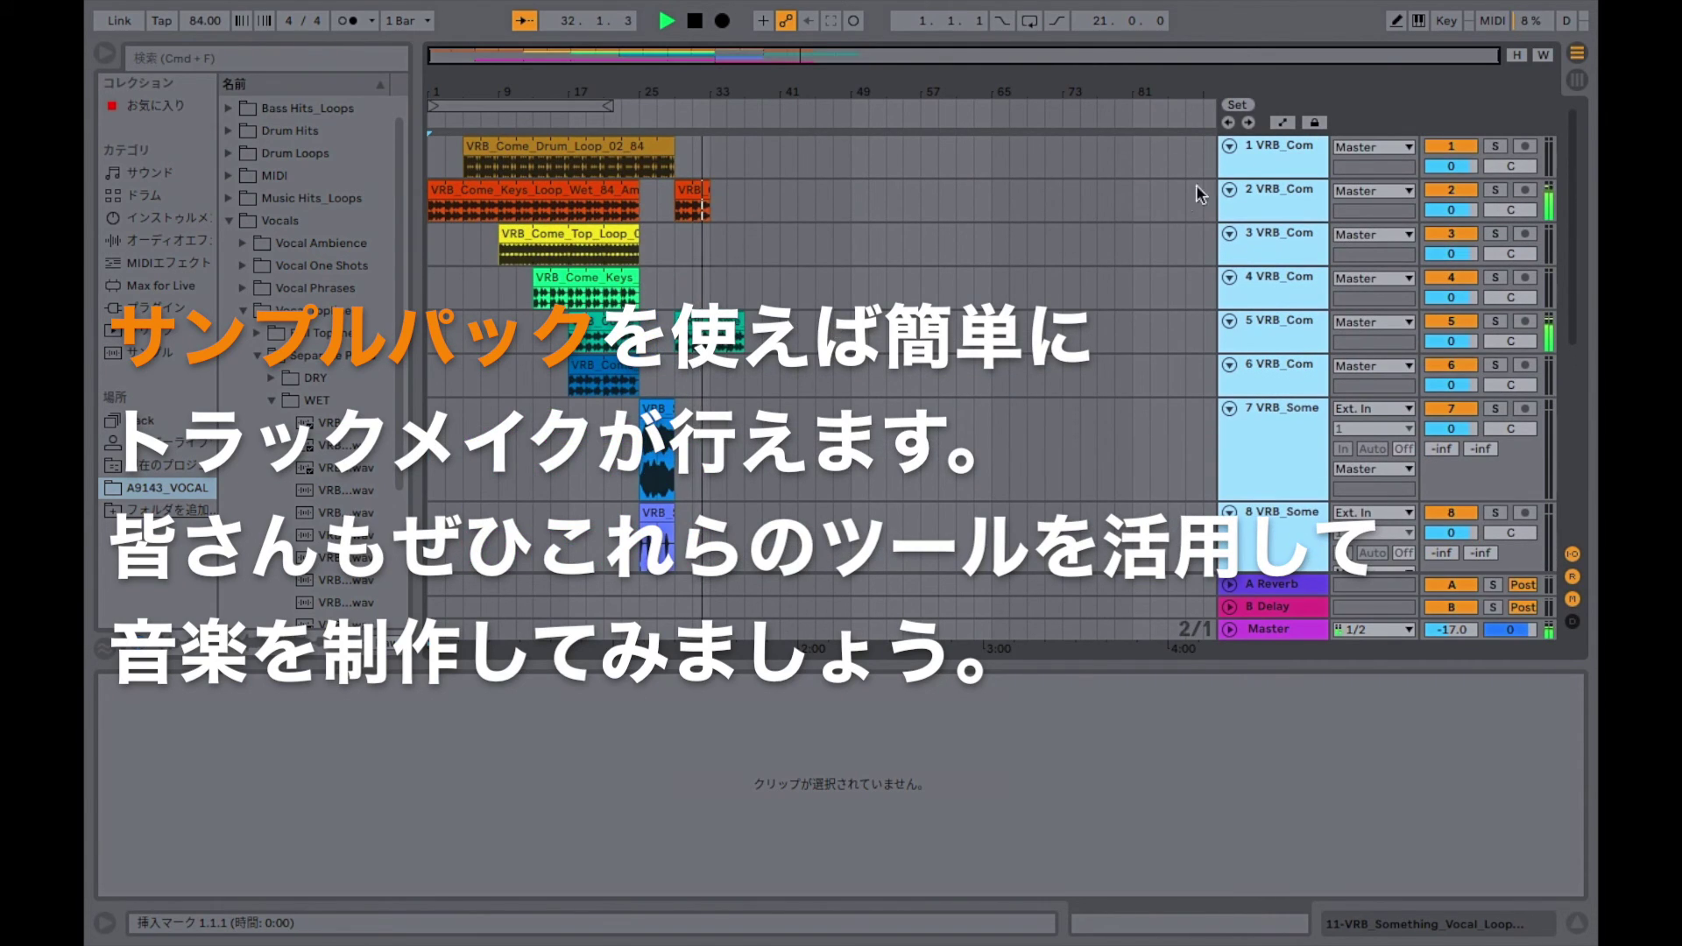
{"action": "left_click", "coordinate": [1229, 145], "text": "alt"}
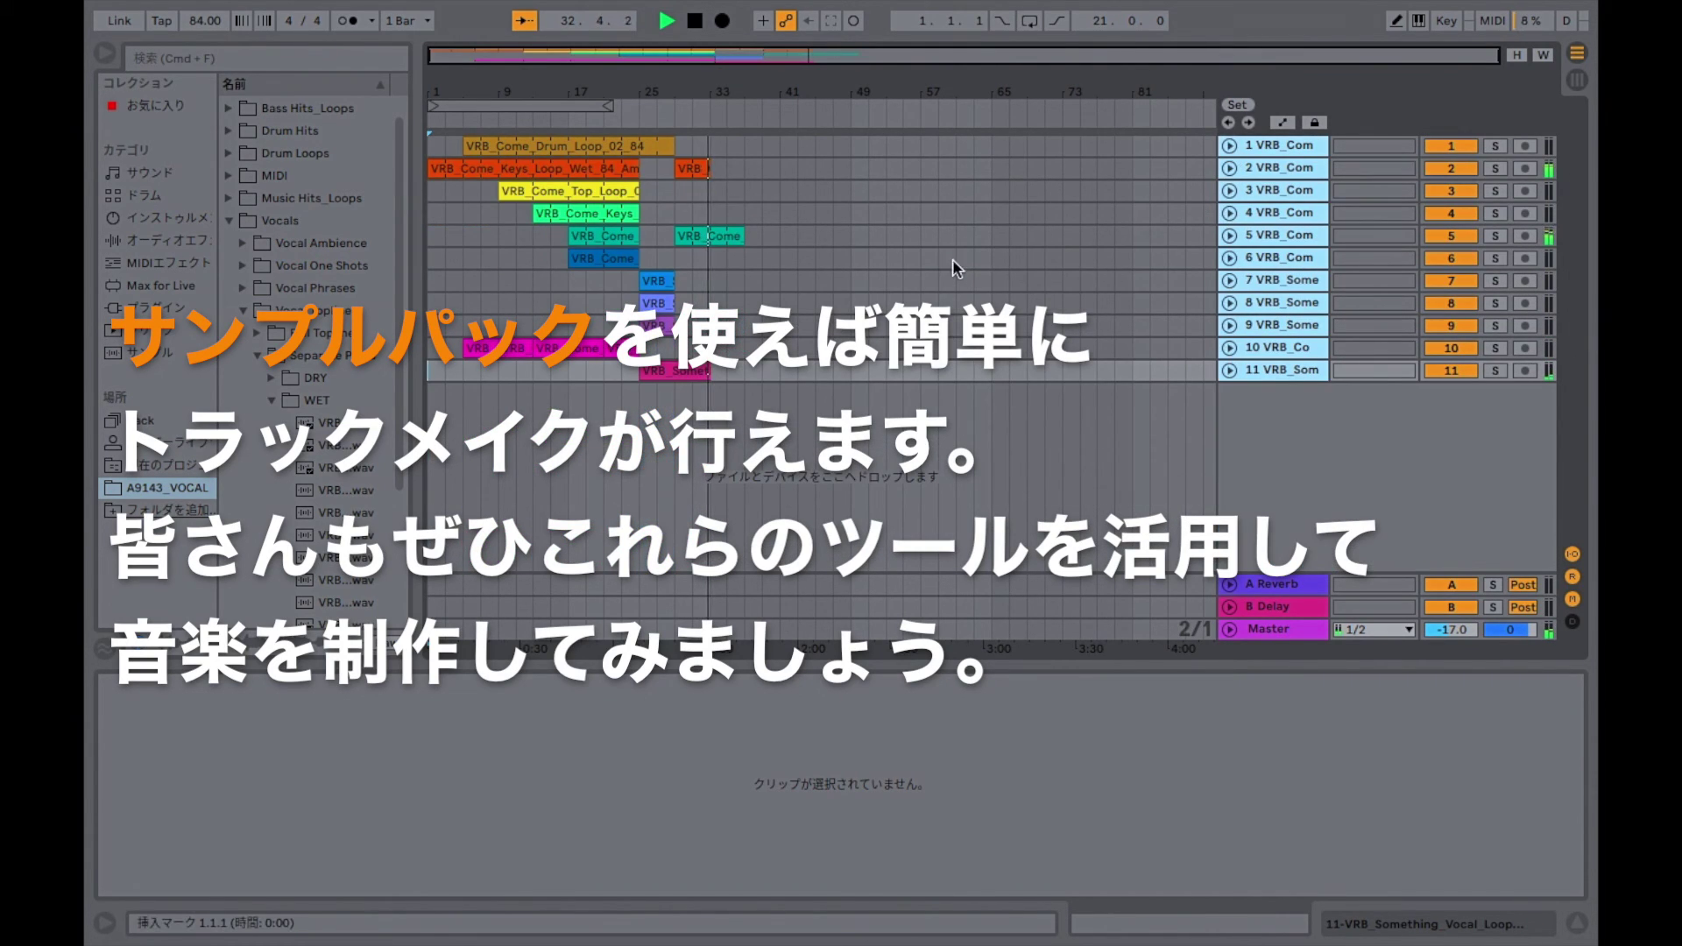